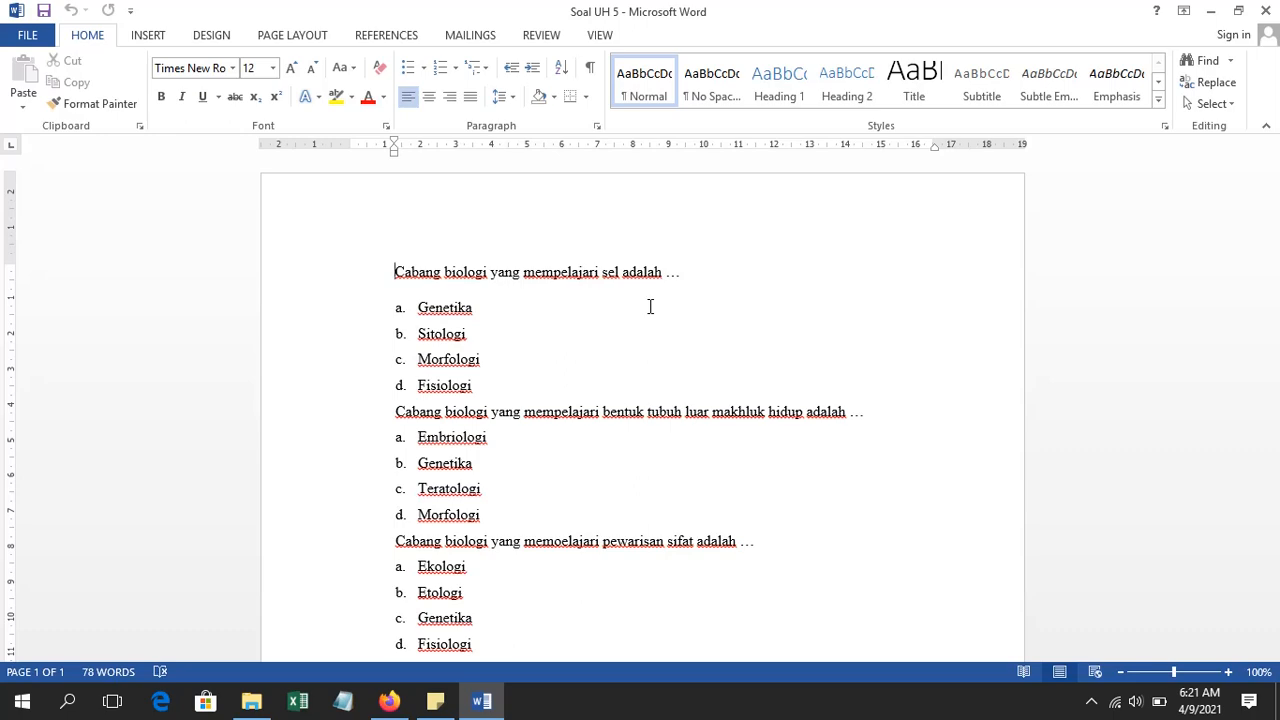
Look through the biology questions in the Soal UH 5 document and check how the question lines are formatted
scroll(725, 383, down, 7)
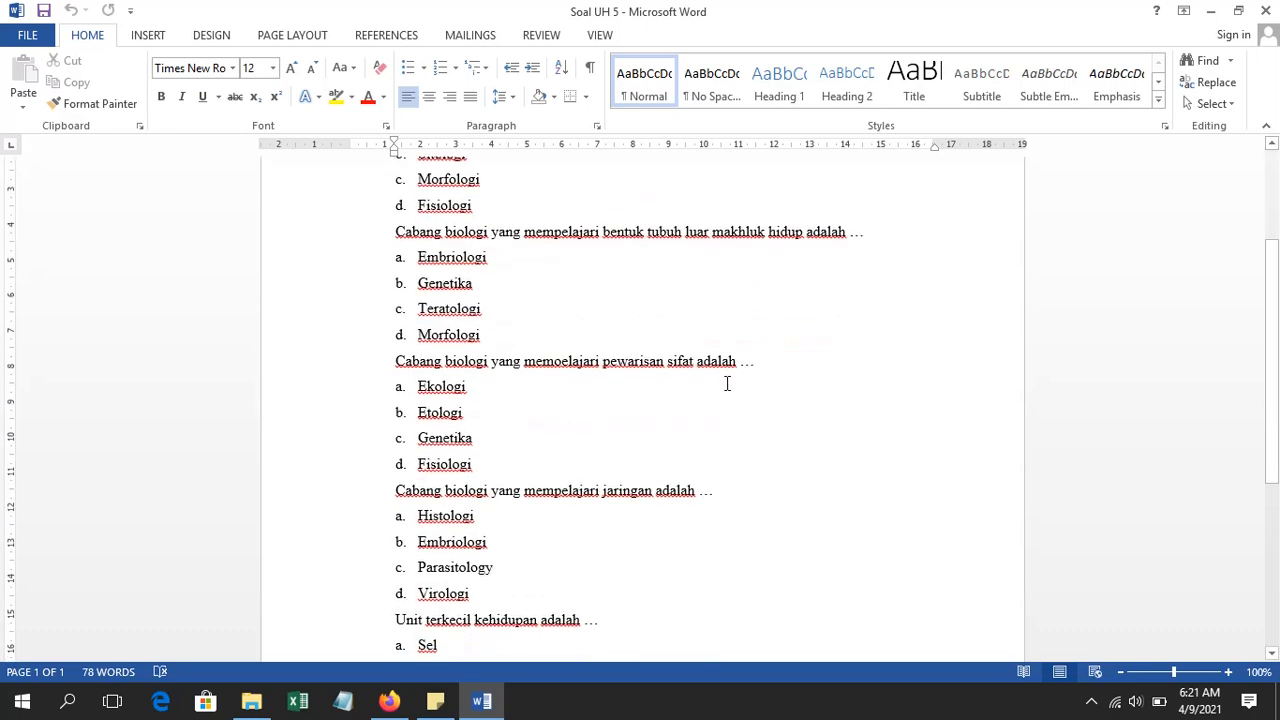
scroll(728, 384, up, 7)
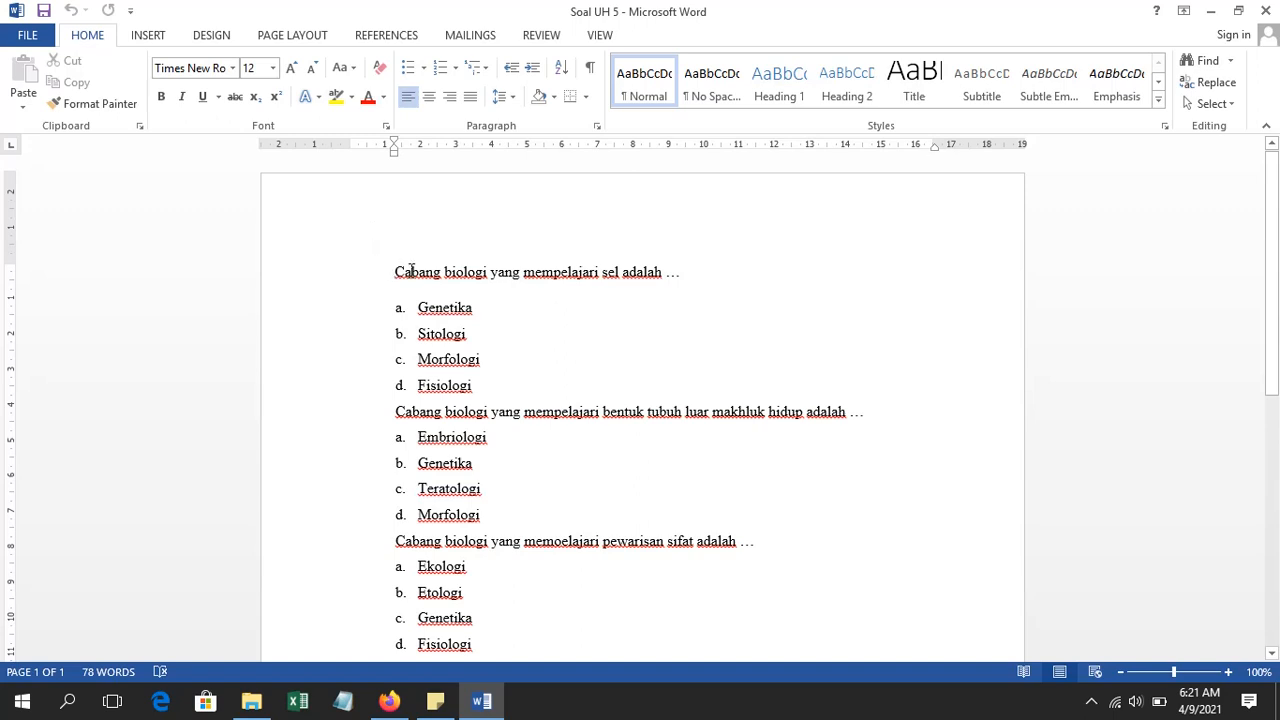
click(388, 517)
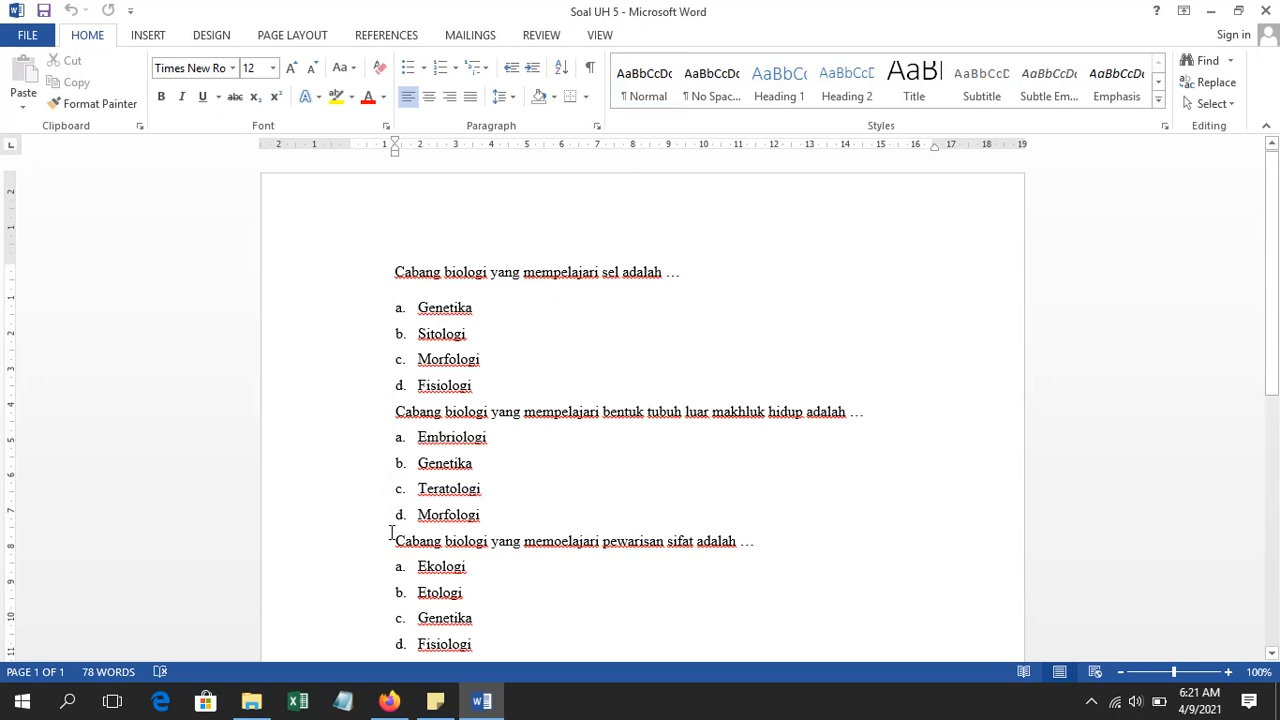
click(303, 290)
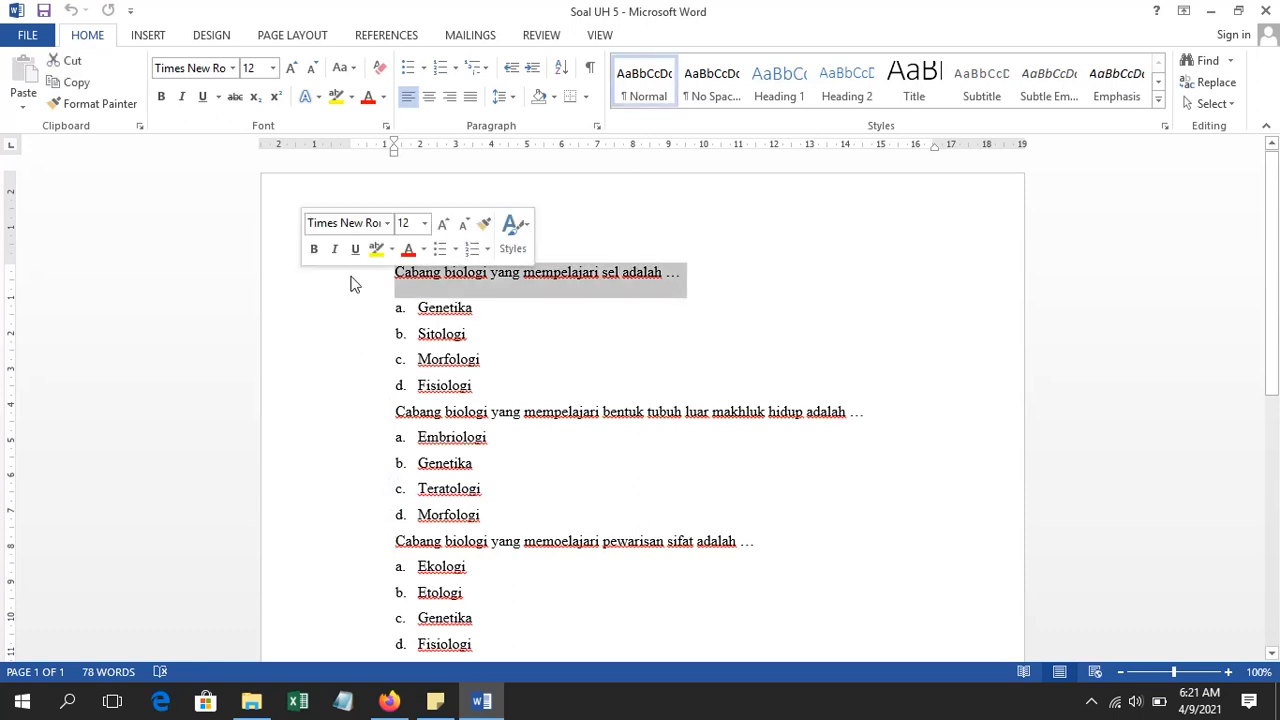
click(413, 412)
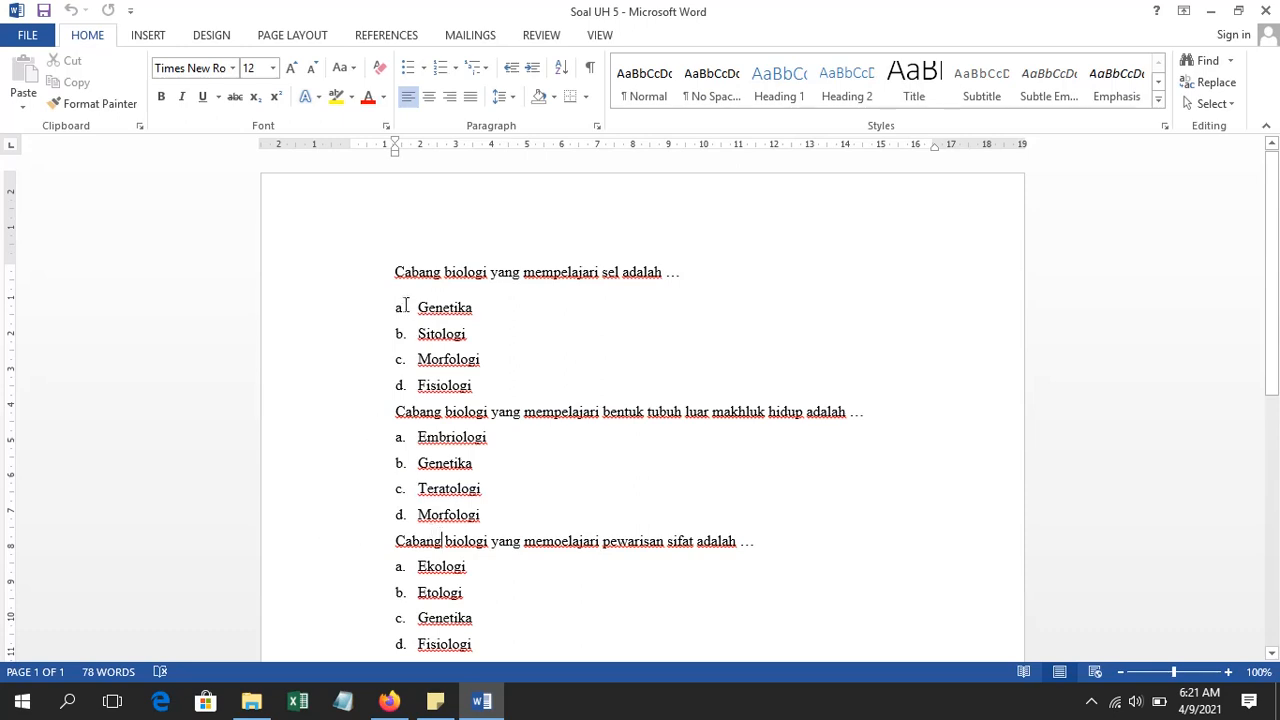
Check the lettered answer options under each of the first four questions and compare their format with the numbering library
click(401, 307)
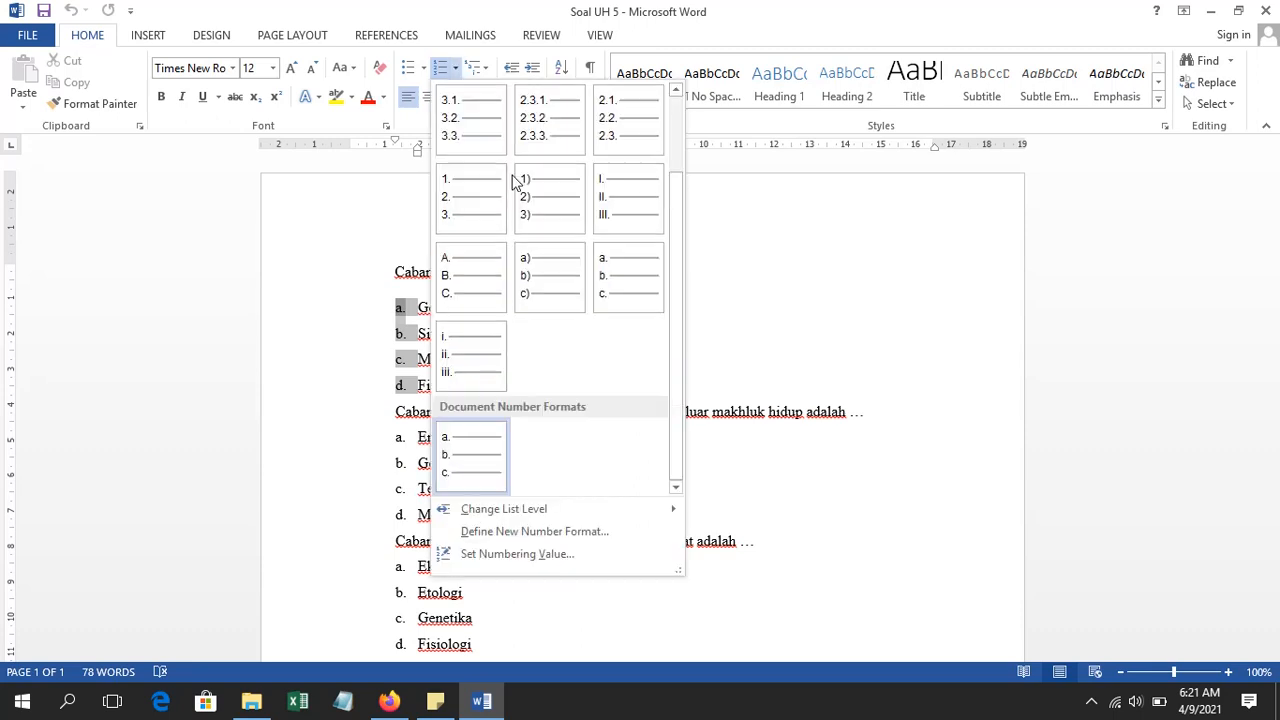
scroll(497, 160, up, 2)
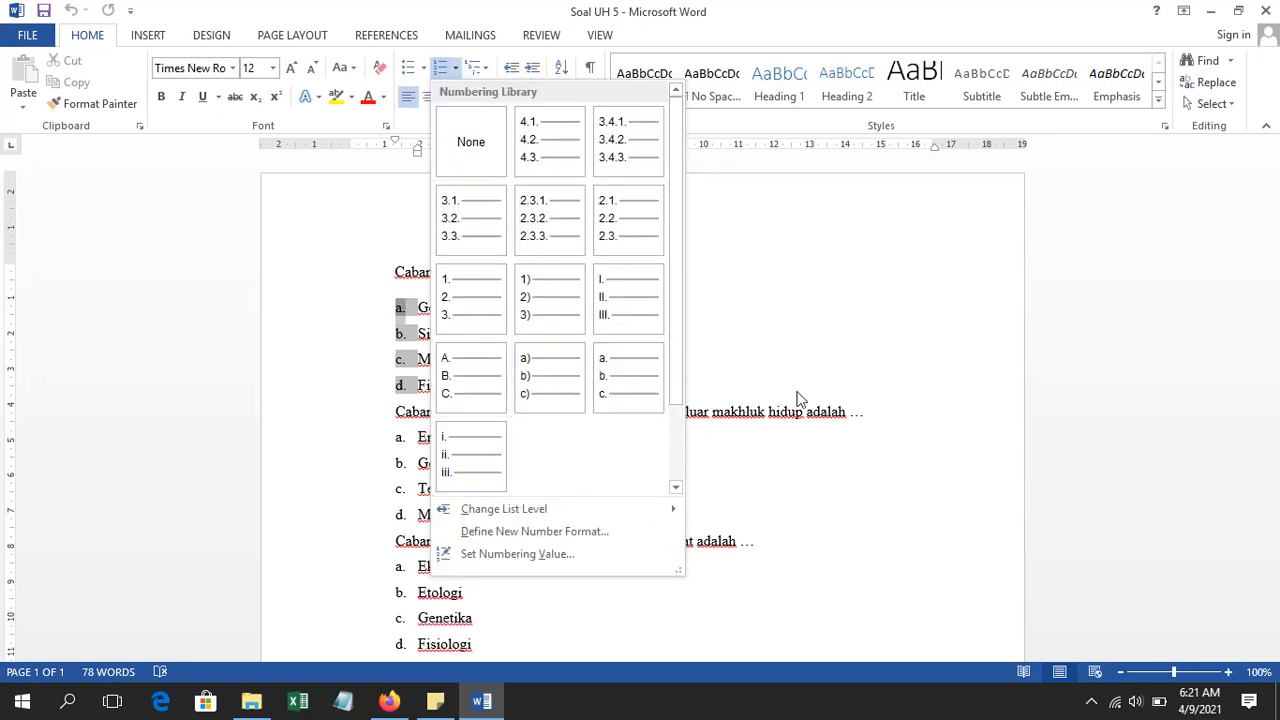
click(808, 380)
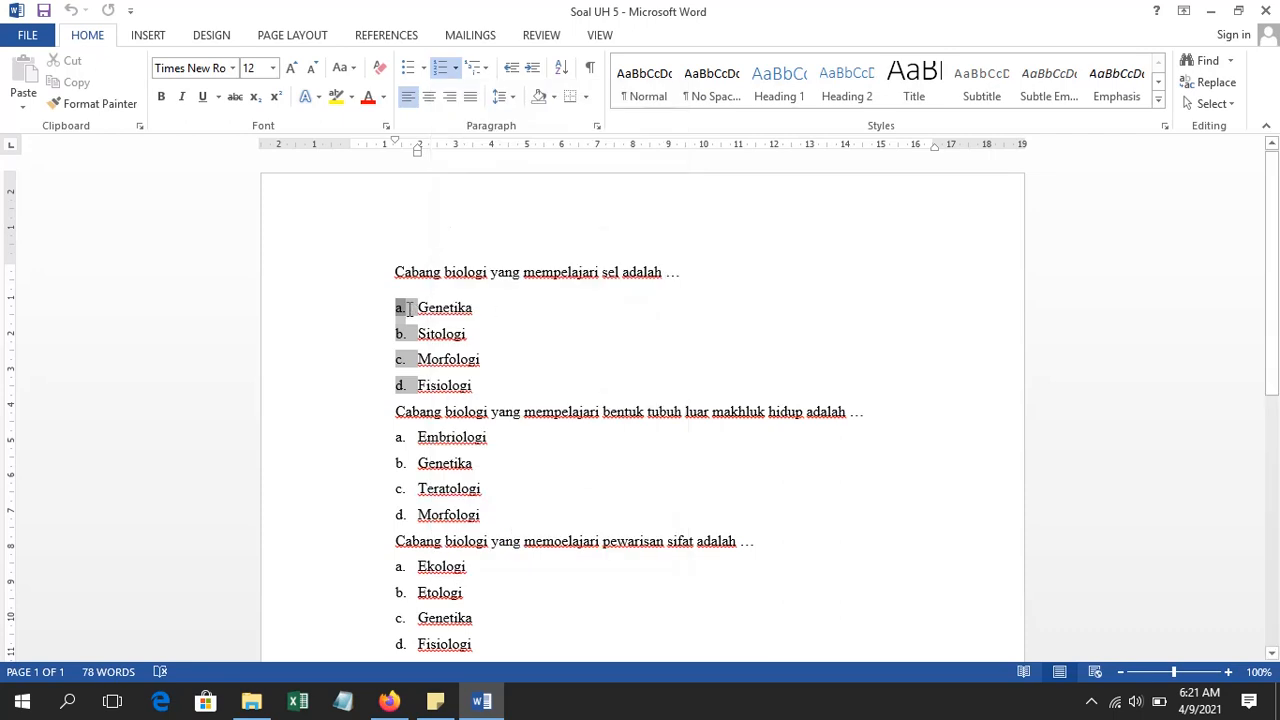
click(404, 308)
click(404, 308)
click(402, 440)
scroll(420, 536, down, 1)
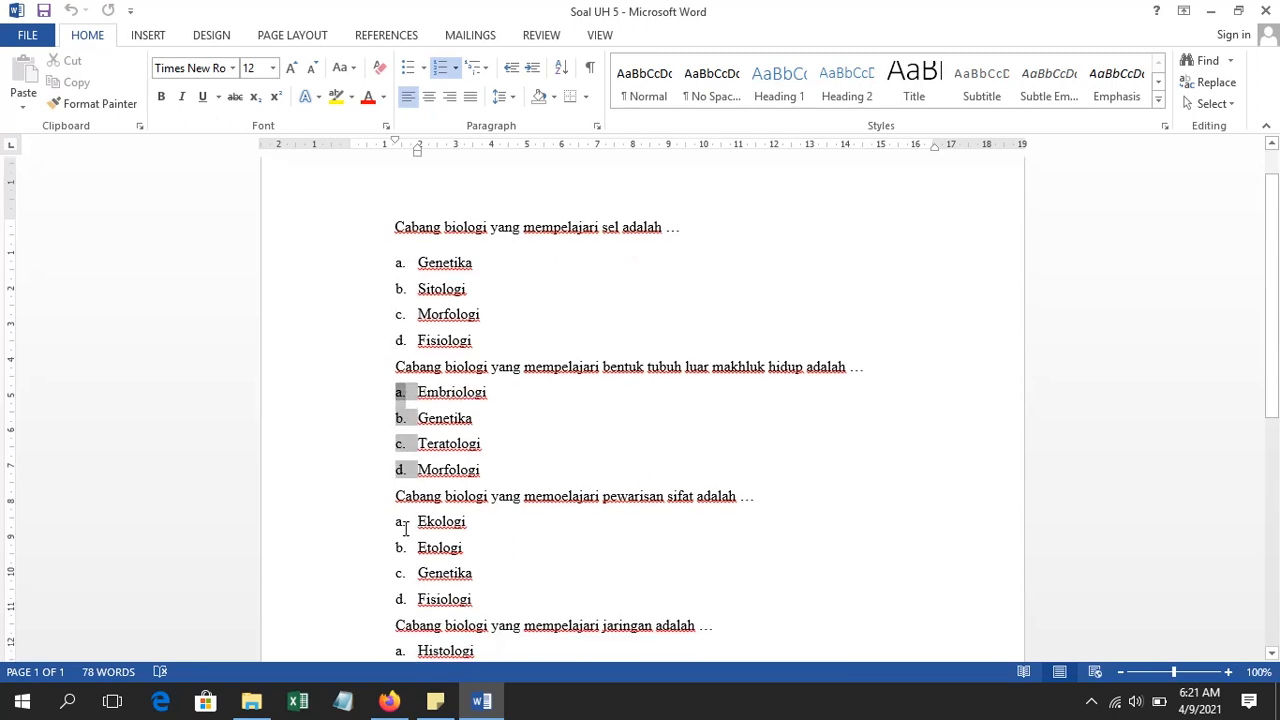
click(404, 524)
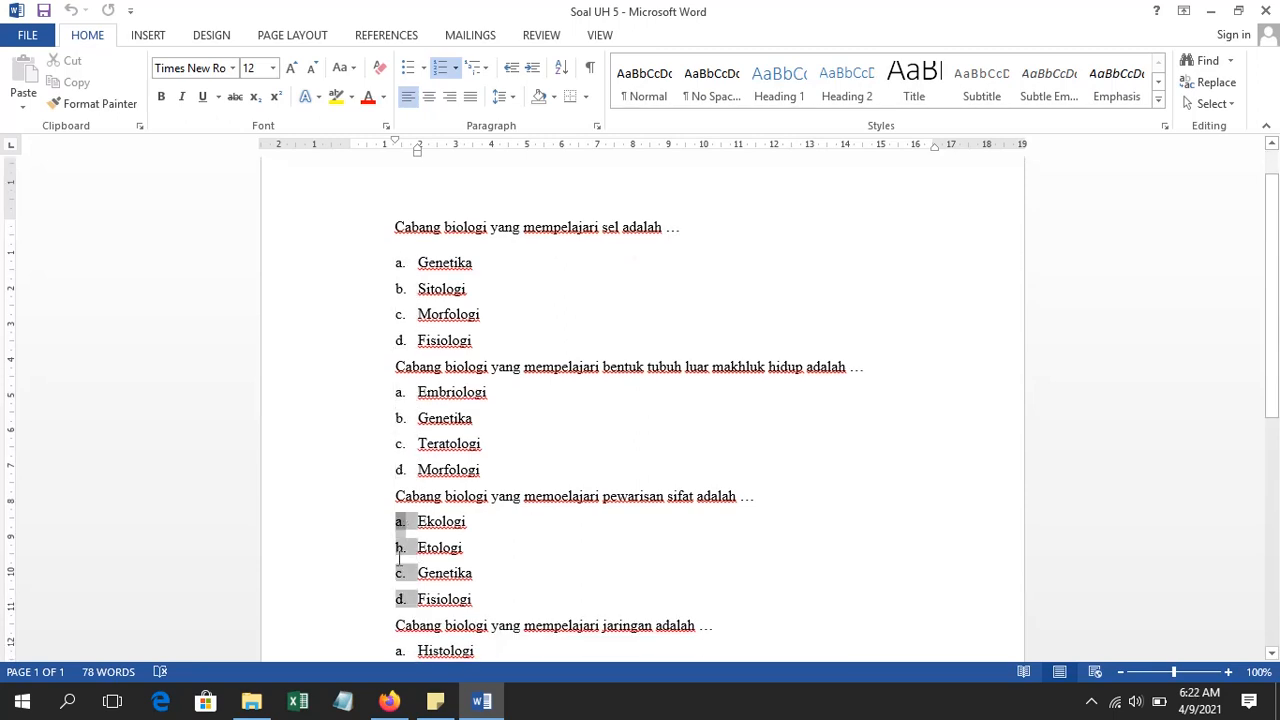
scroll(403, 558, down, 2)
click(403, 560)
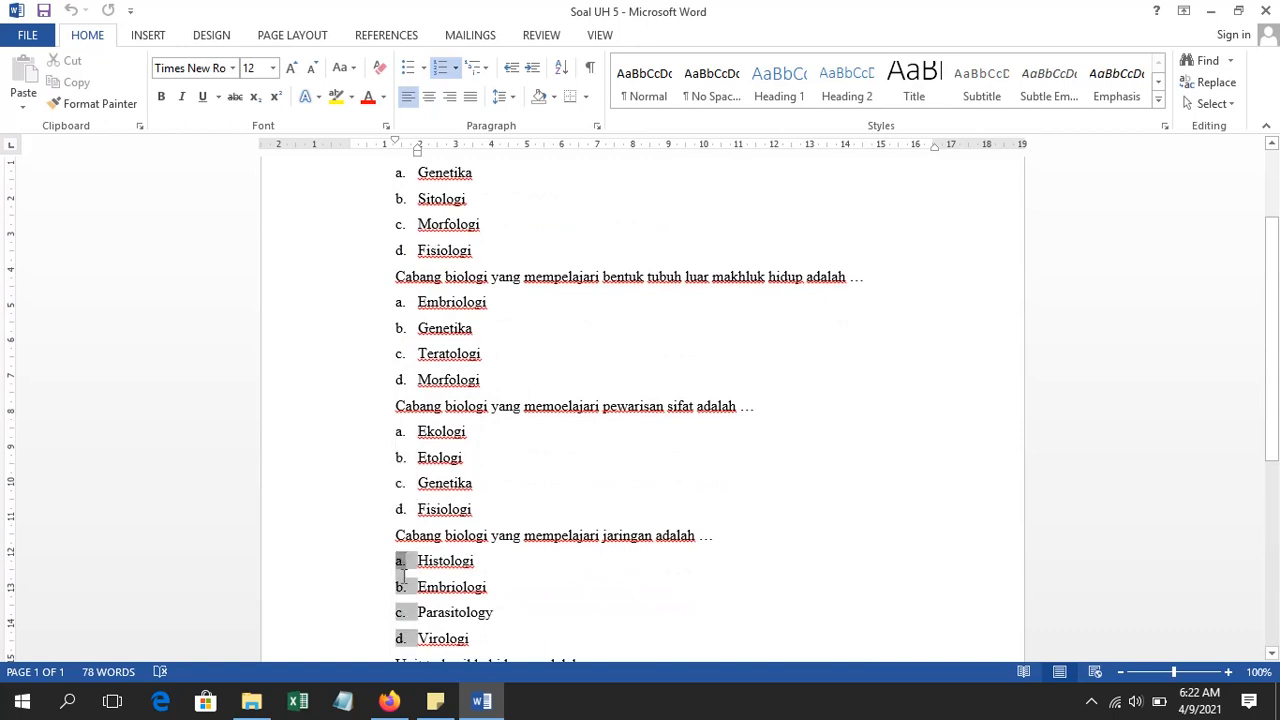
scroll(408, 370, up, 3)
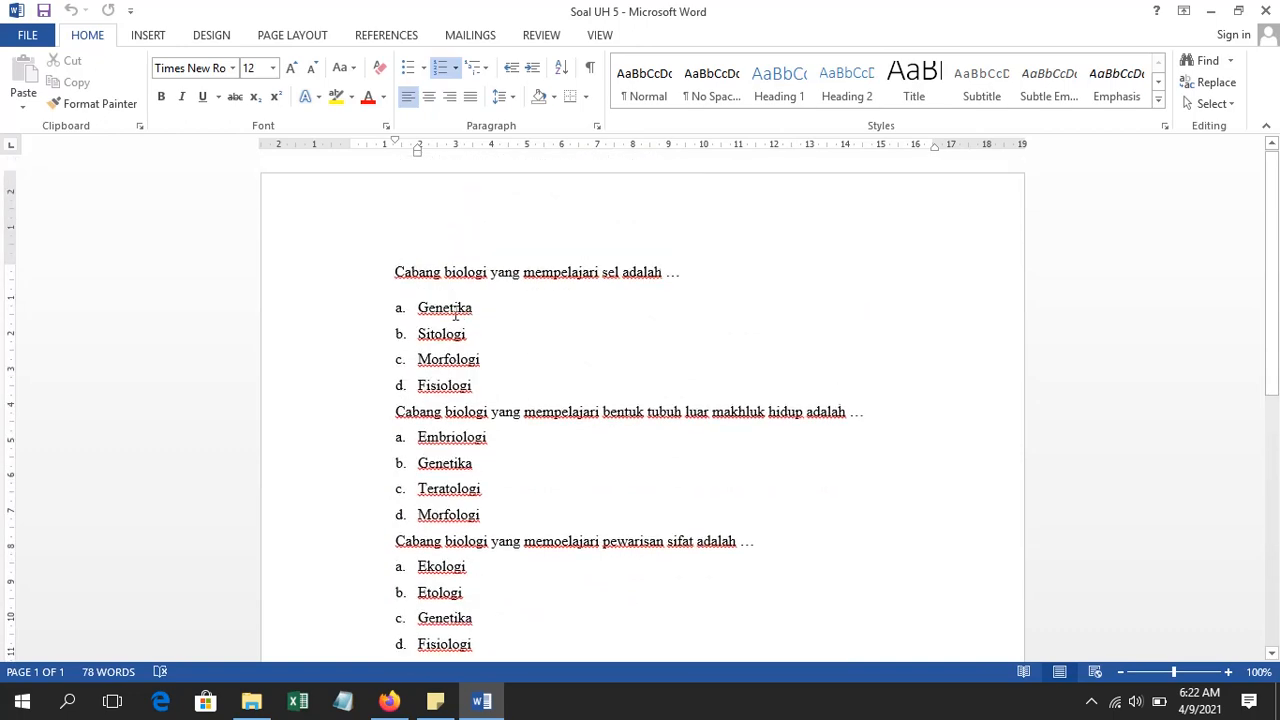
Switch to Firefox and open Google Drive from the Gmail inbox
click(389, 701)
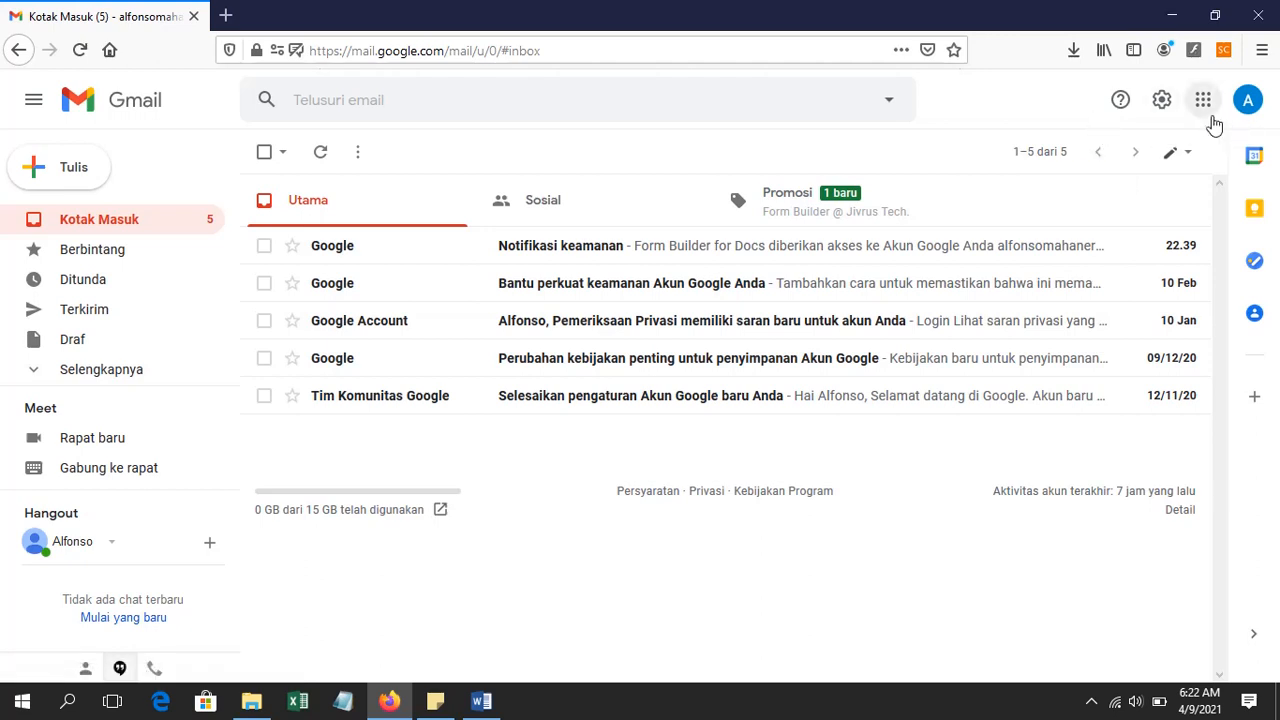
click(1205, 105)
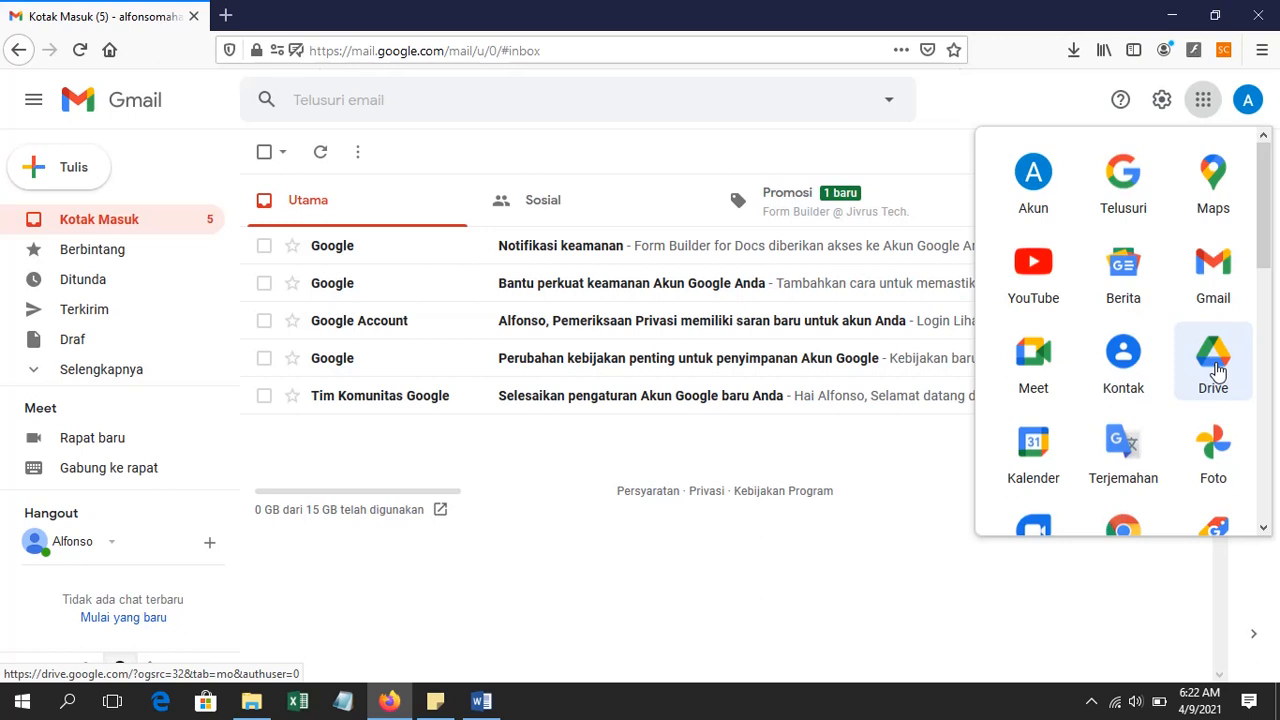
click(1215, 366)
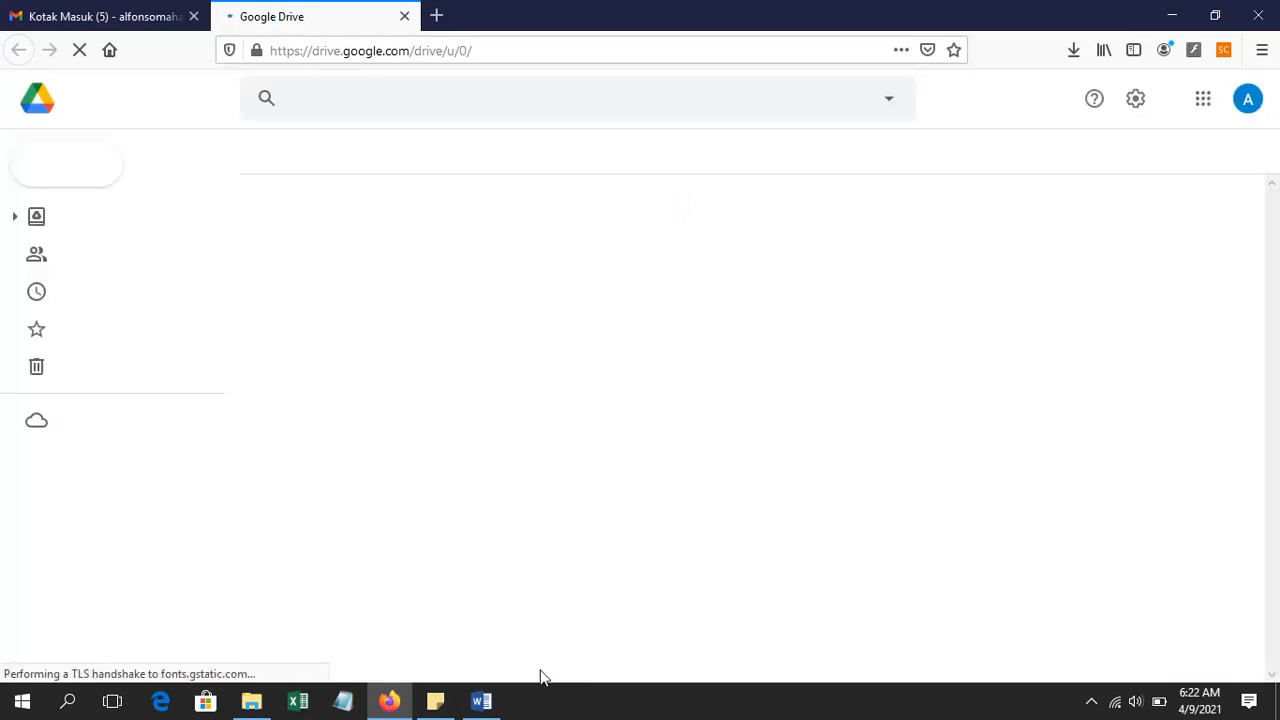
click(500, 705)
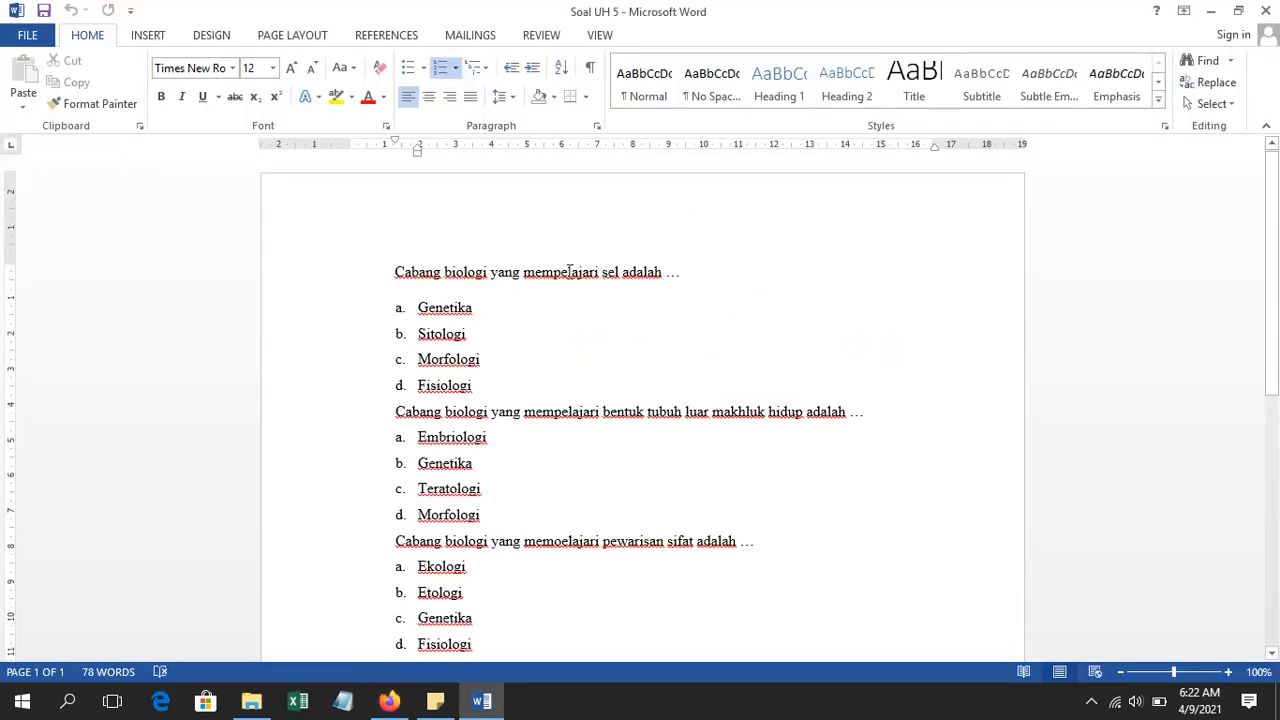
click(482, 692)
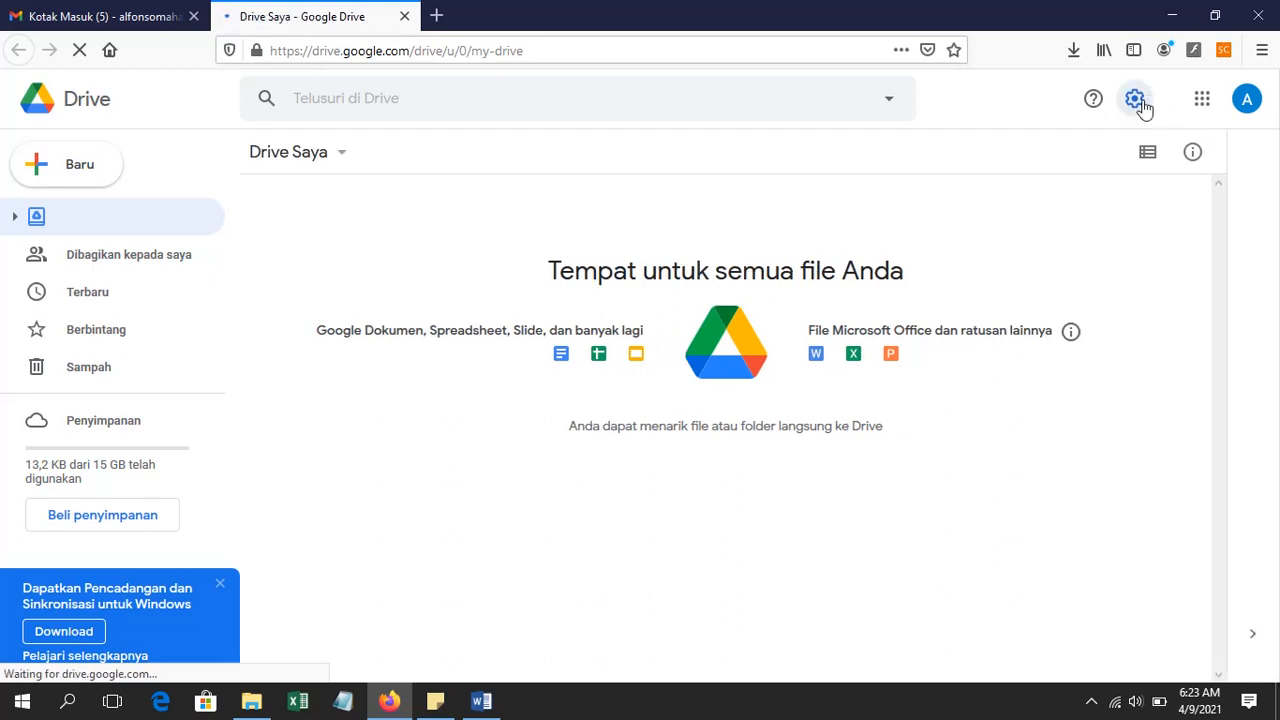
Enable conversion of uploaded files to Google Docs editor format in the Drive settings and close them
click(1140, 105)
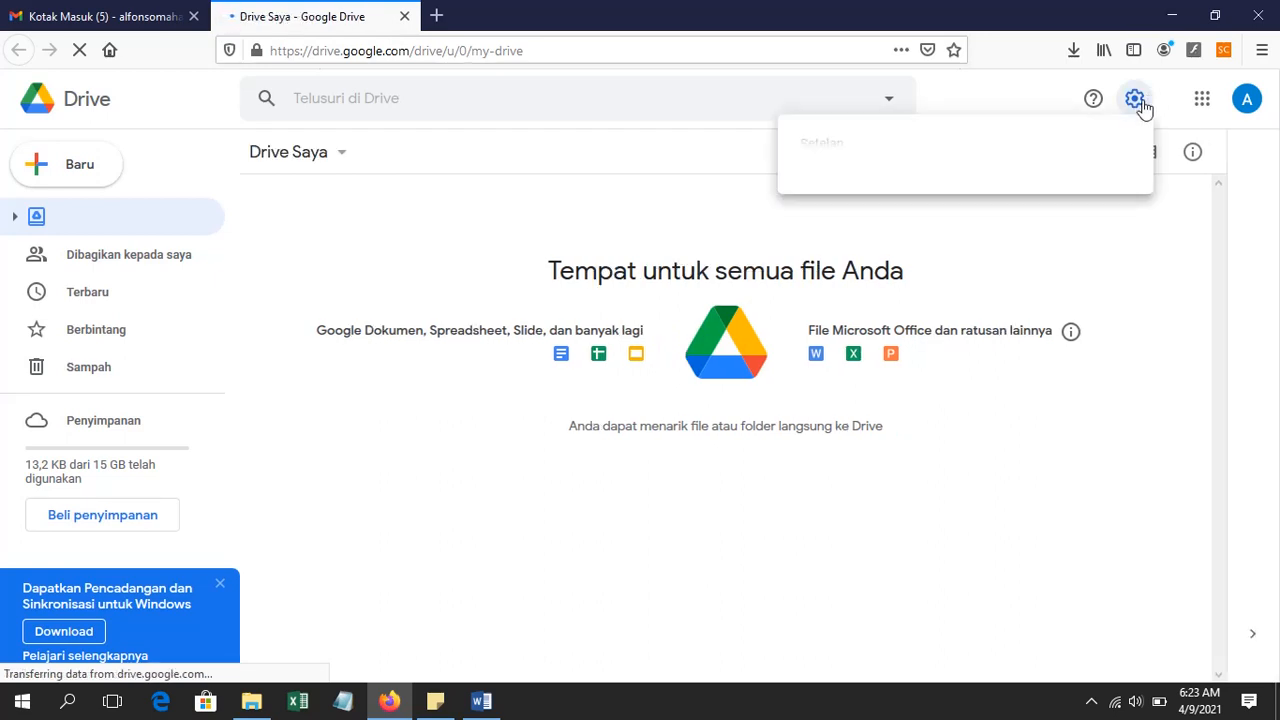
click(846, 160)
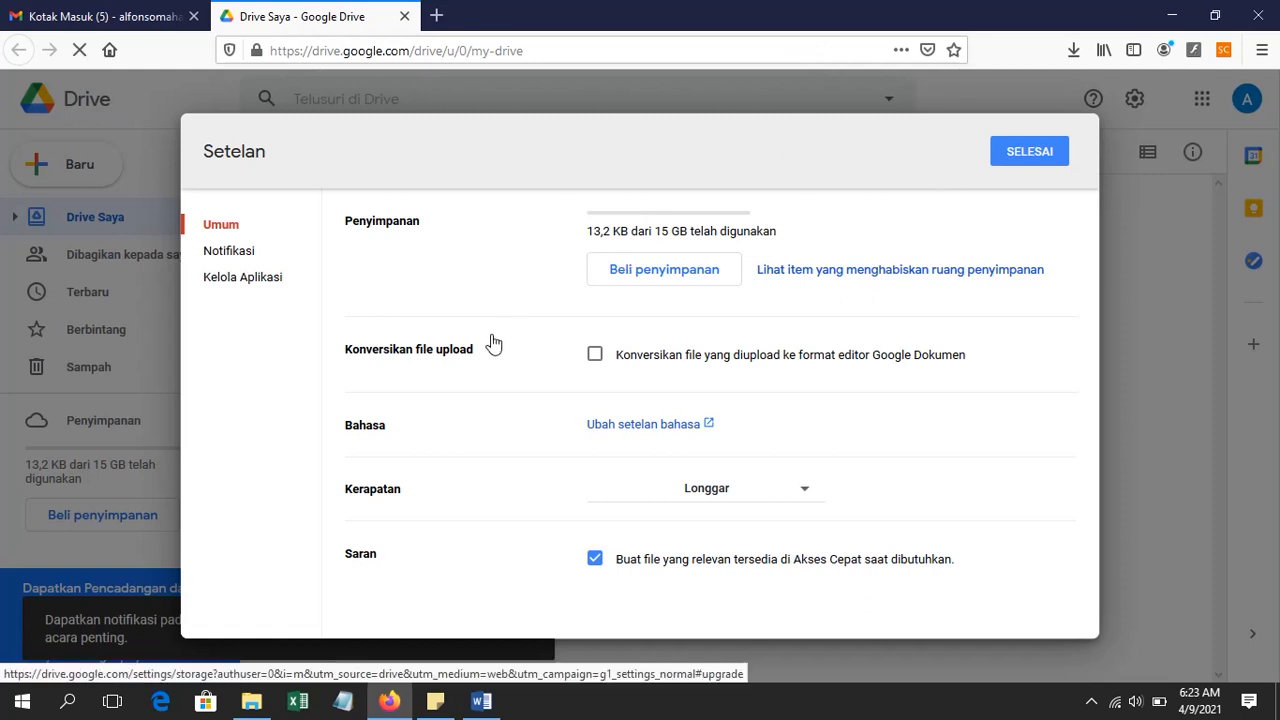
click(234, 233)
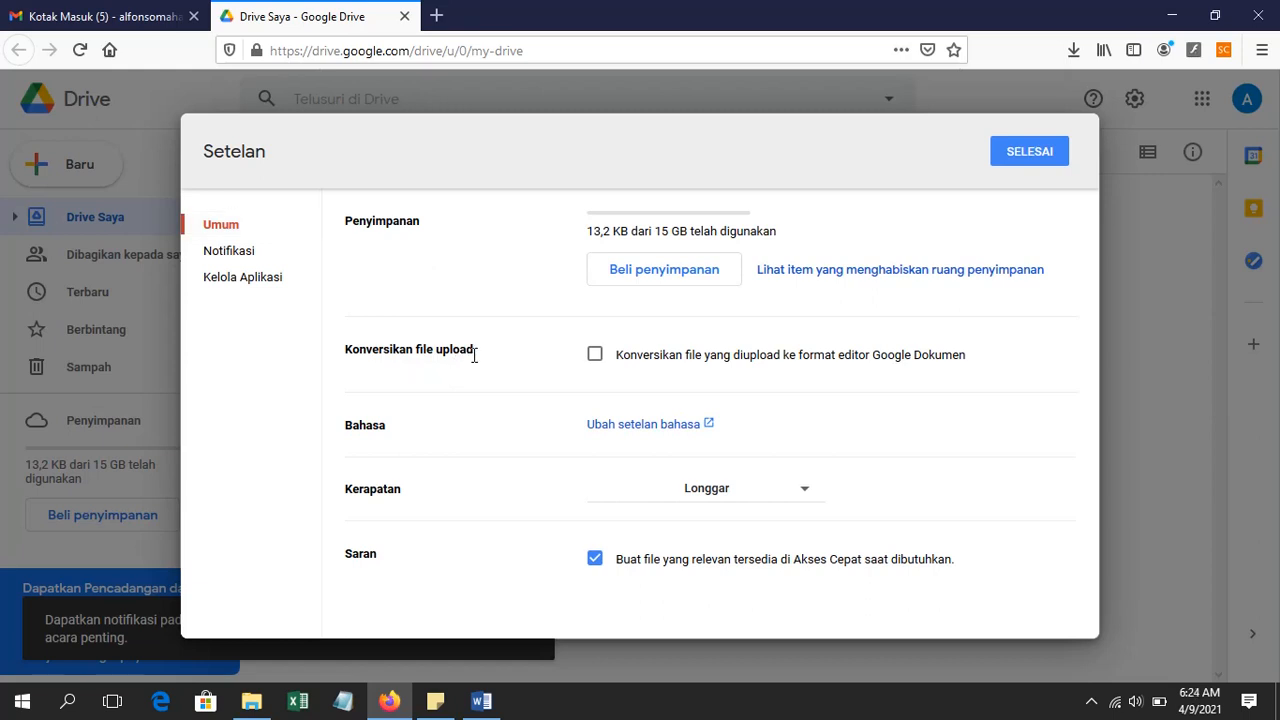
click(597, 358)
click(1030, 152)
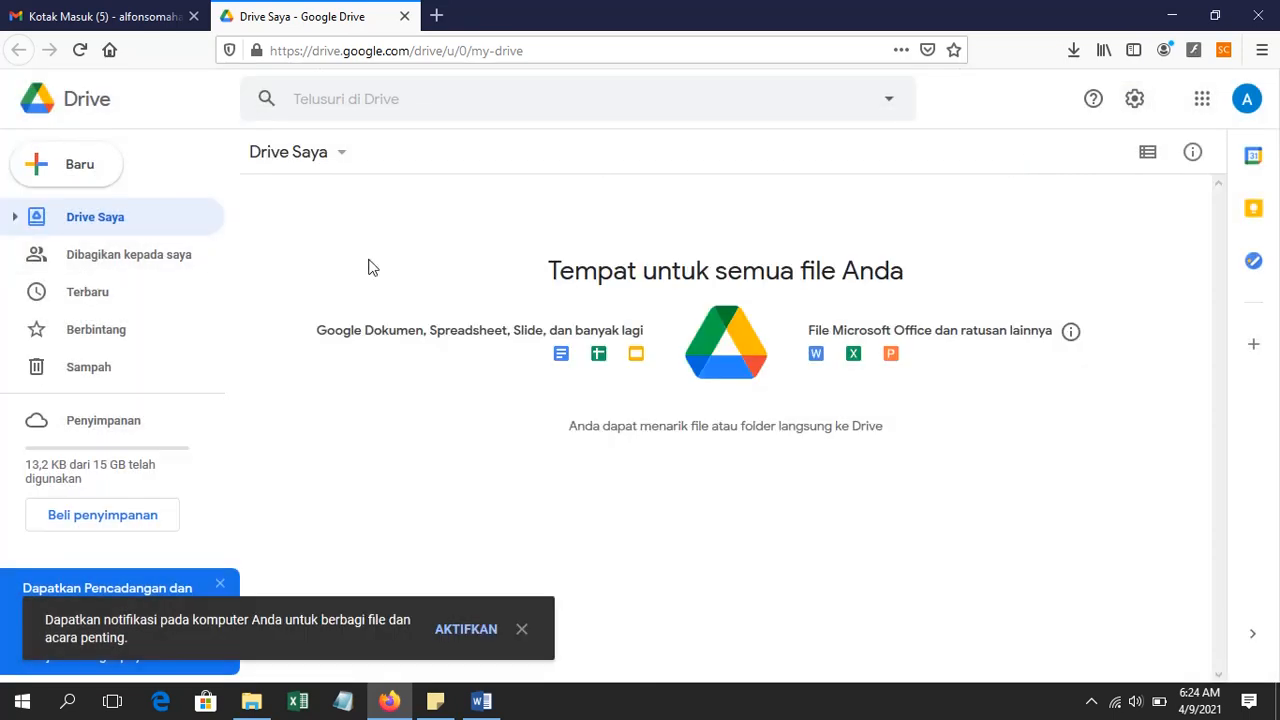
Upload the Word document Soal UH 5 from the folder "8 import soal dari file" to Drive Saya
click(50, 180)
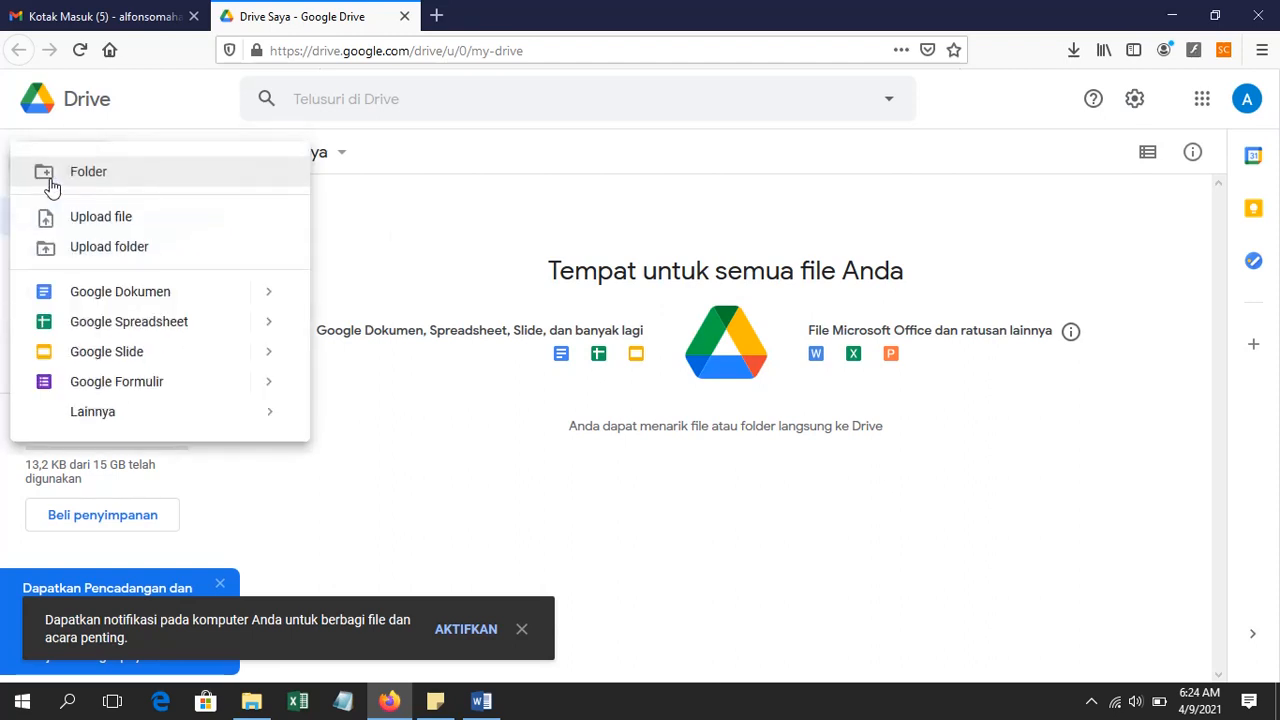
click(113, 226)
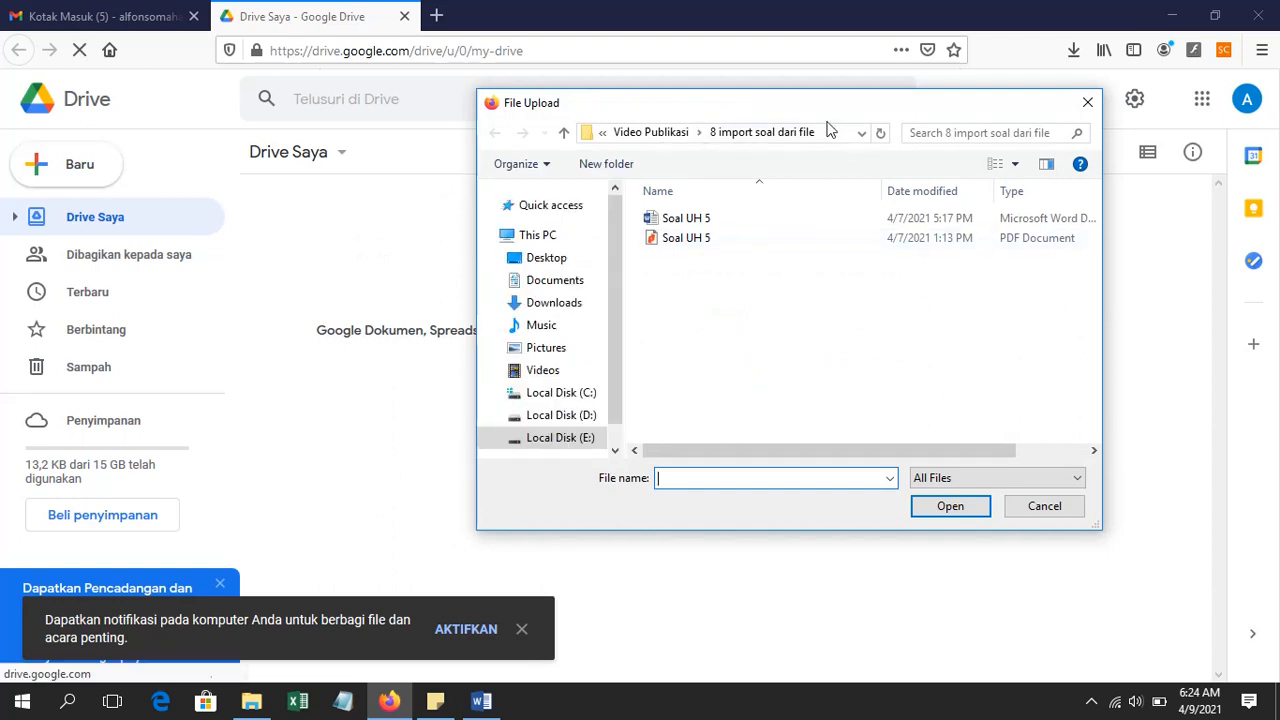
click(251, 702)
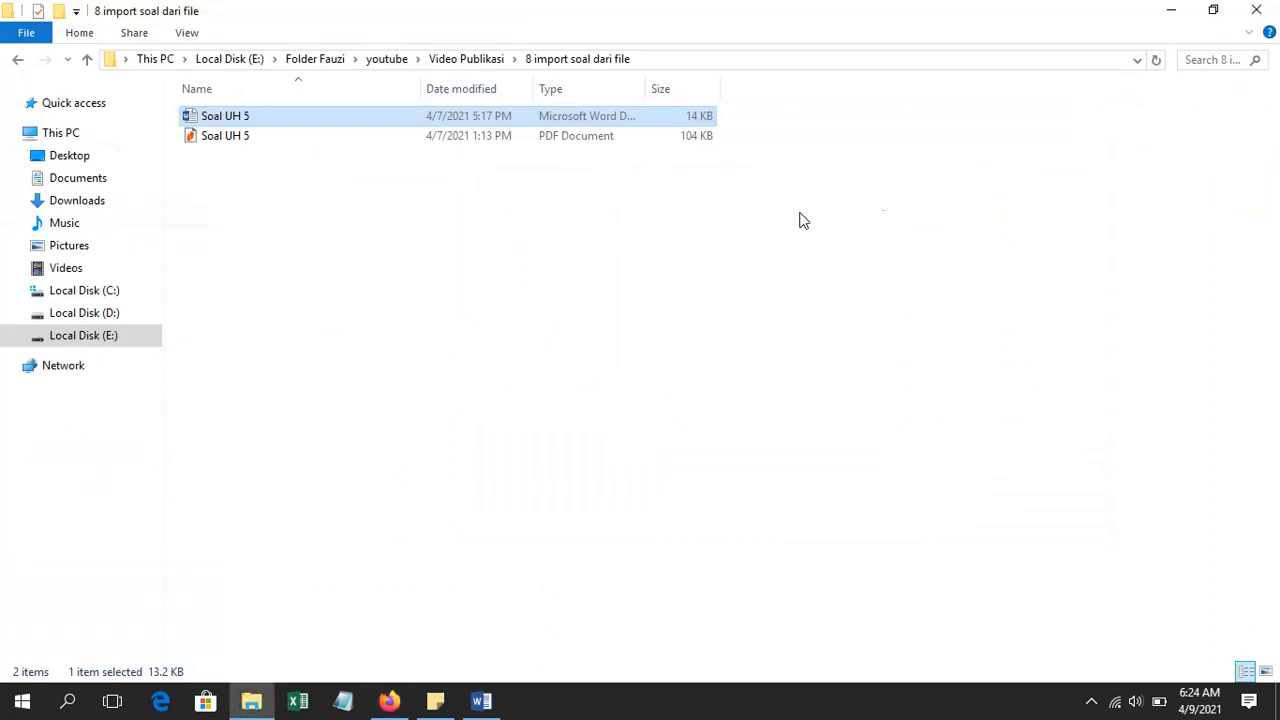
click(670, 57)
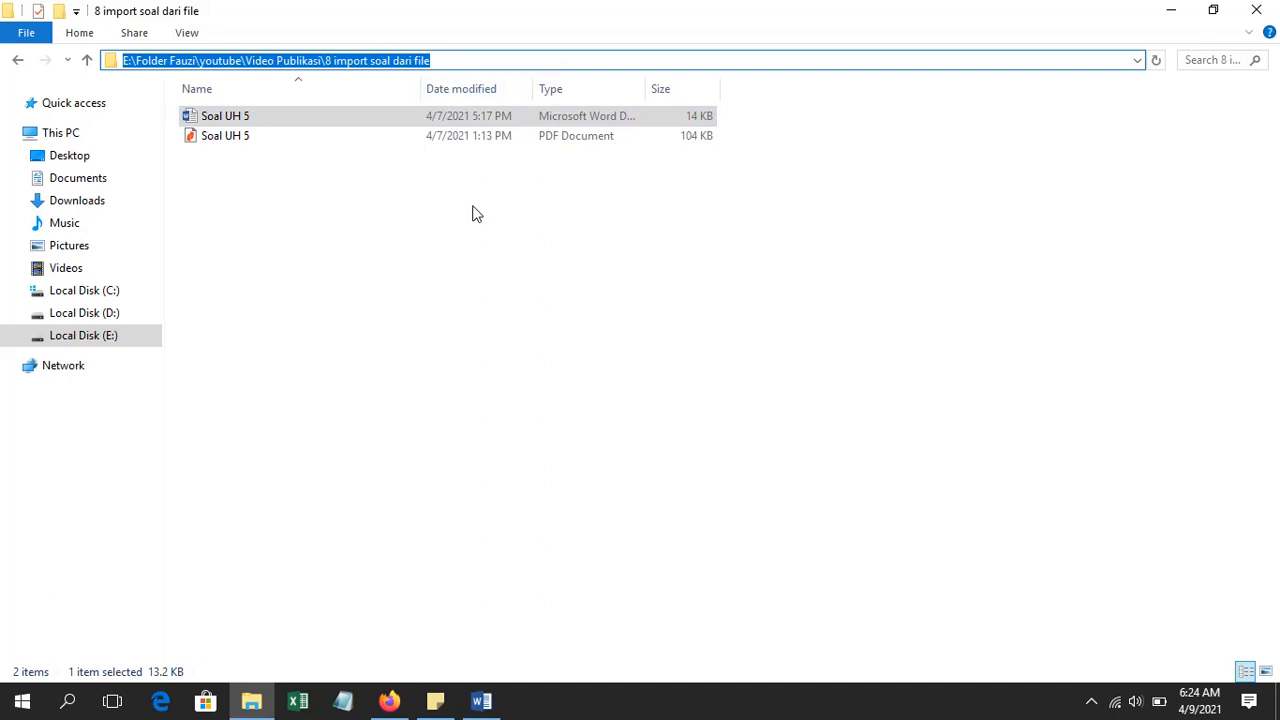
click(400, 692)
click(834, 138)
click(834, 138)
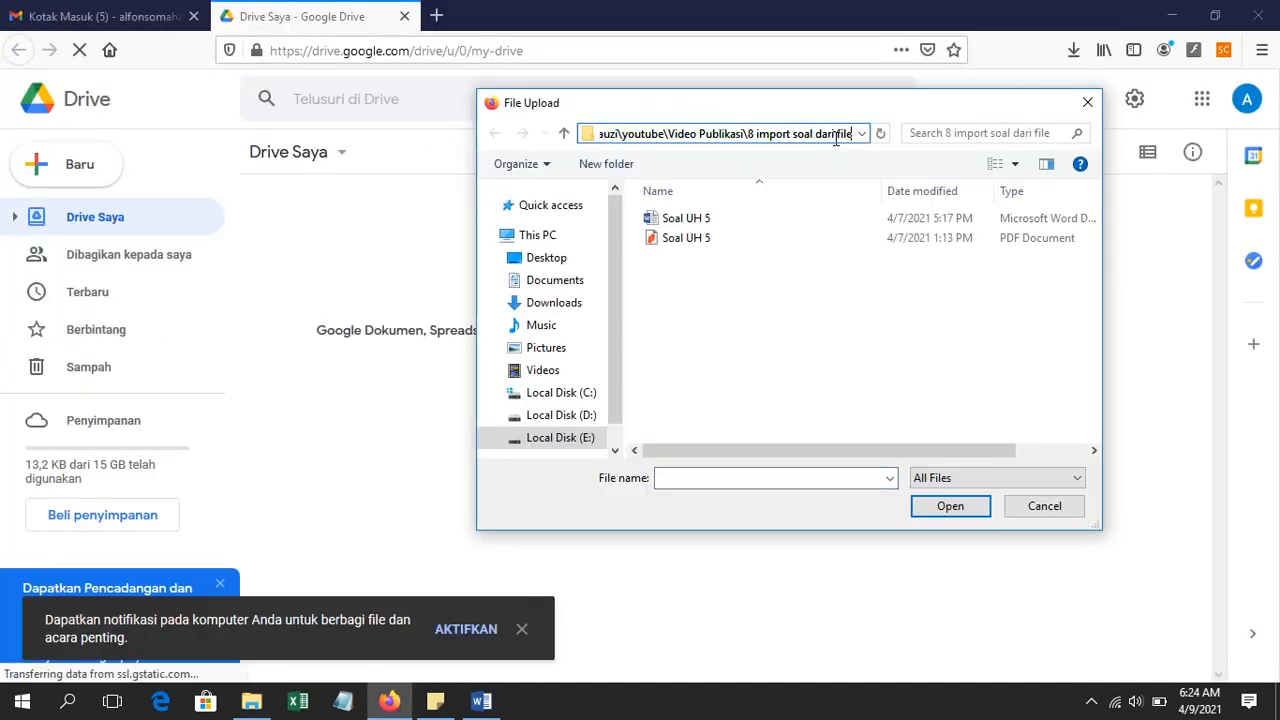
key(Home)
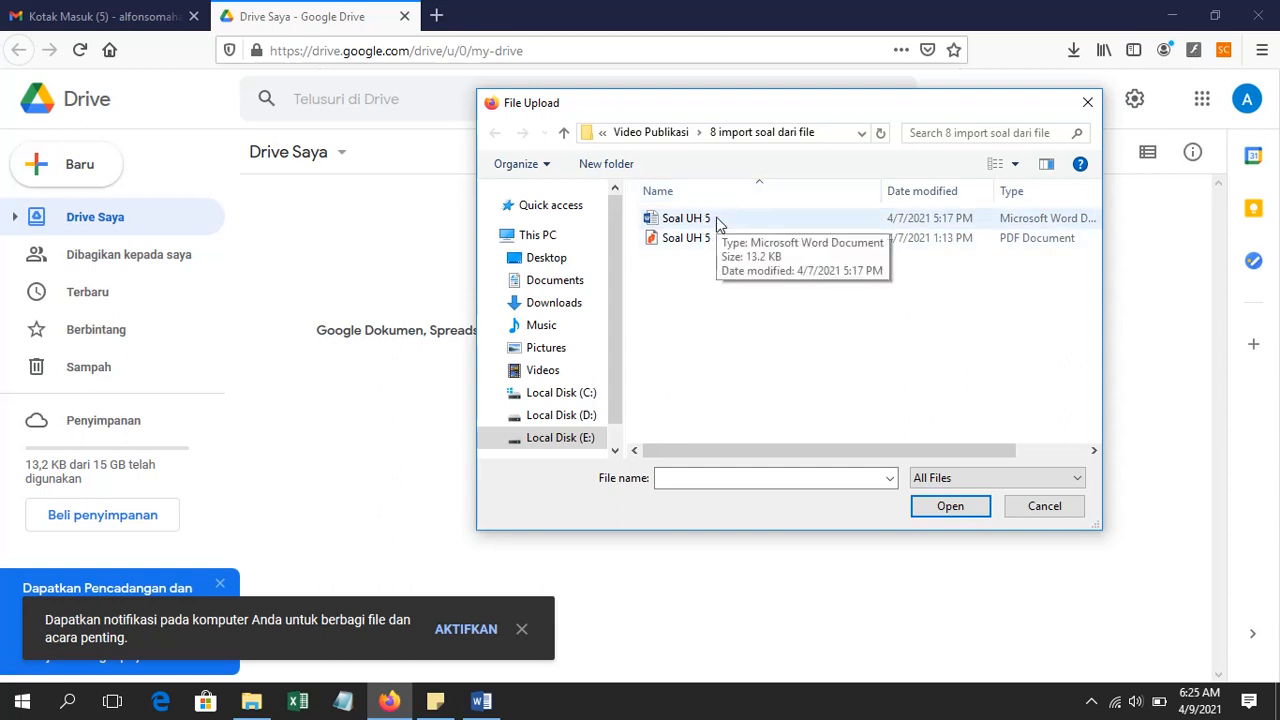
click(717, 222)
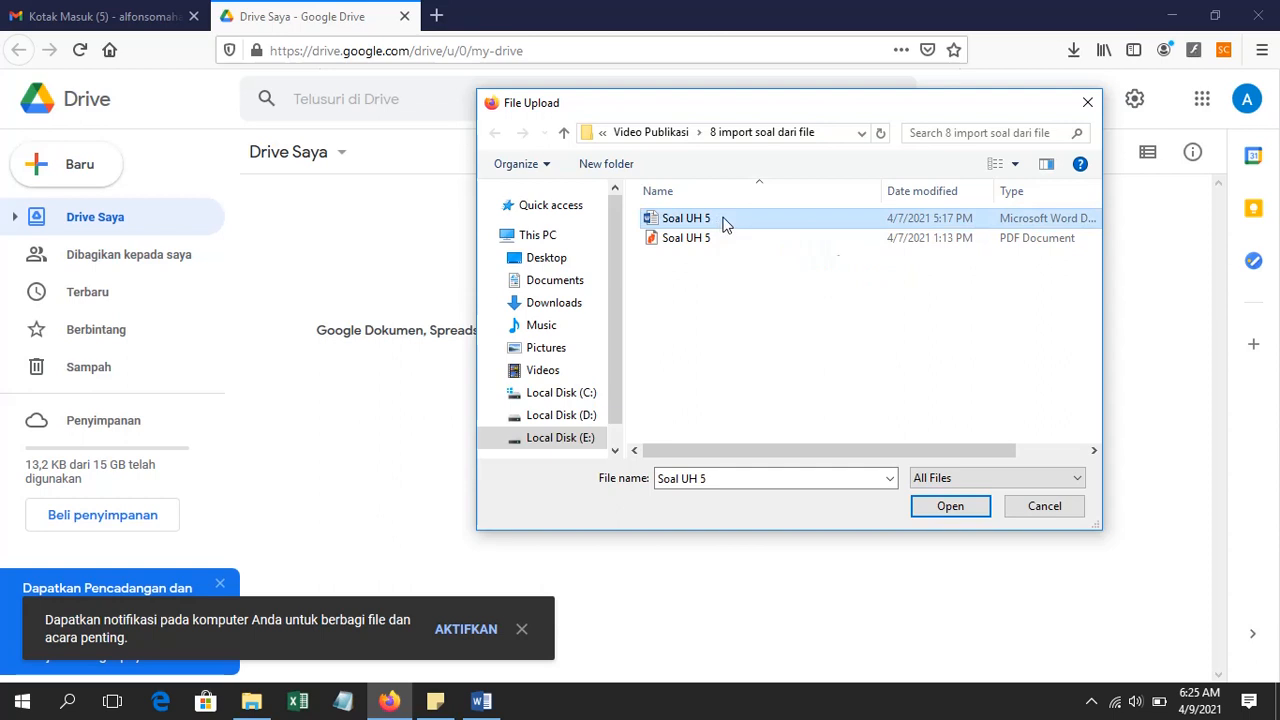
click(950, 506)
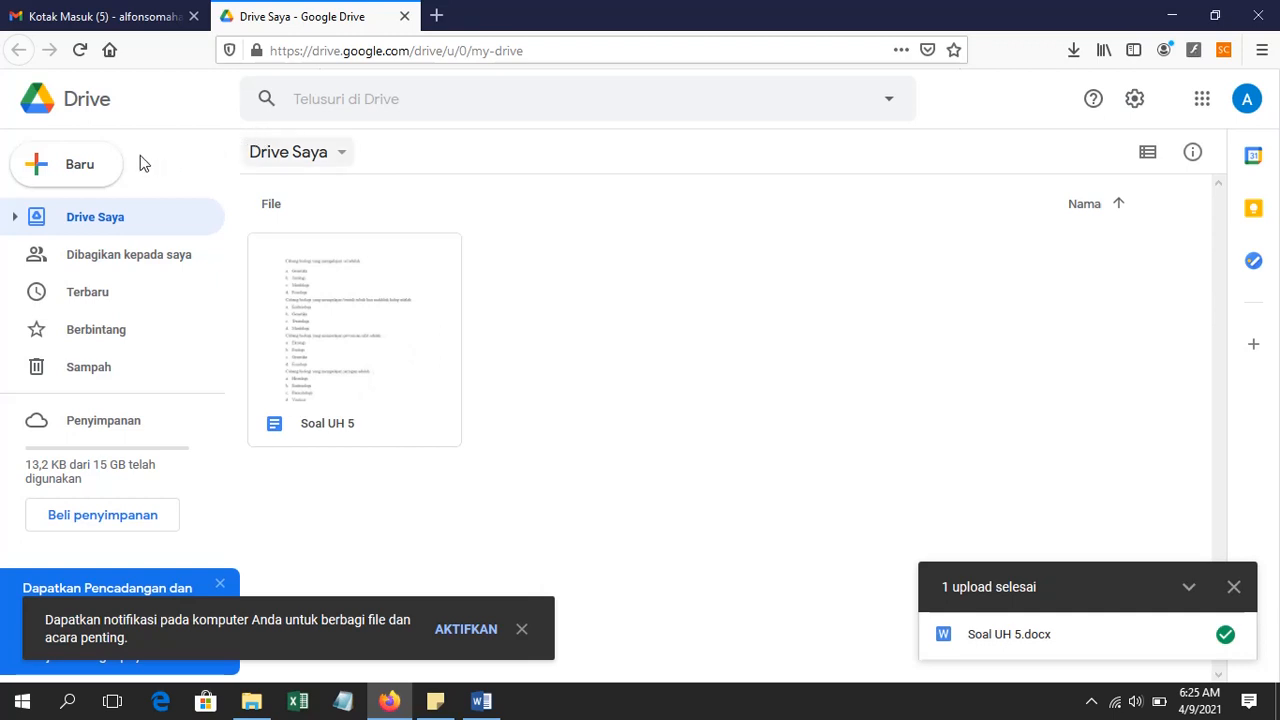
Create a blank Google Form from Drive and open the form's add-on marketplace
click(77, 171)
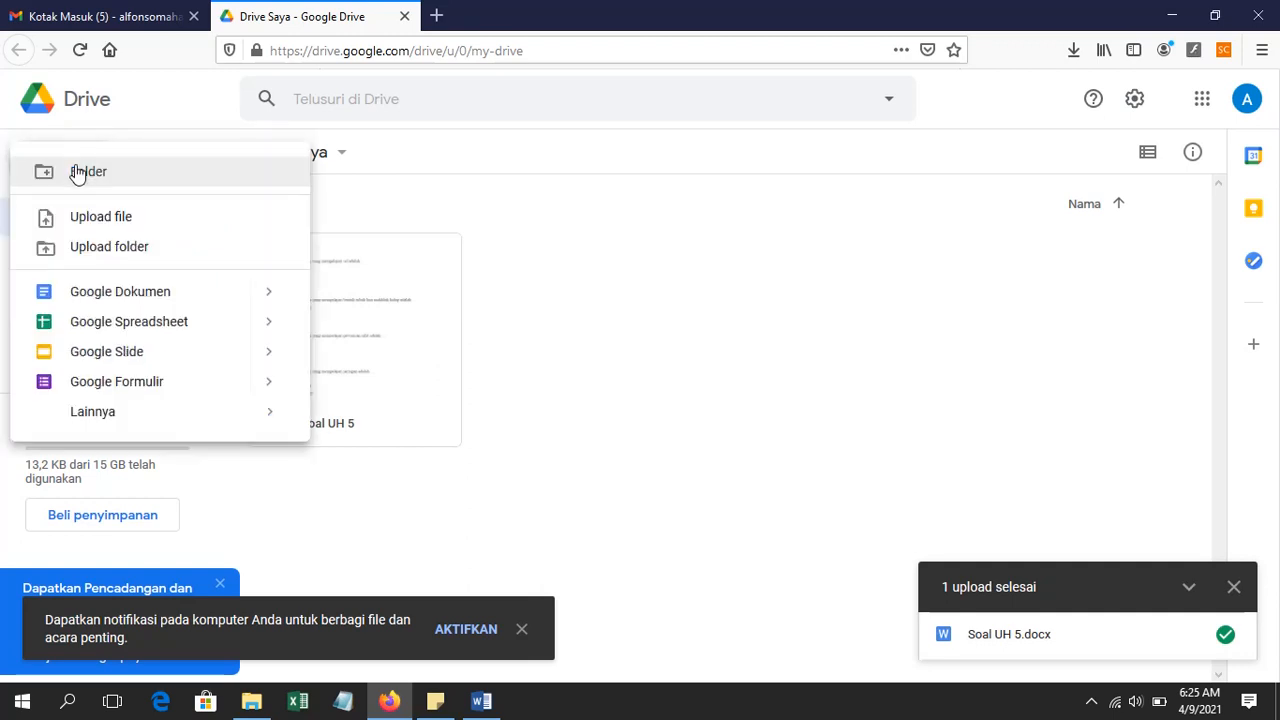
click(132, 389)
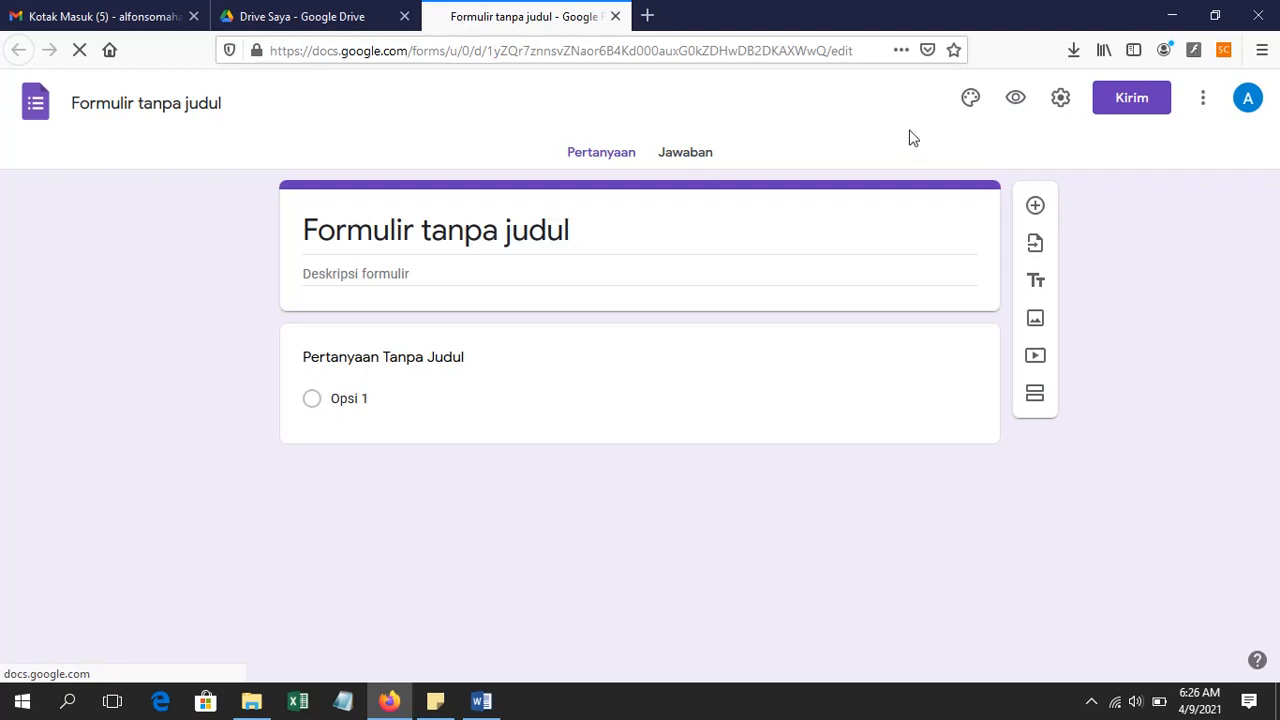
click(1216, 108)
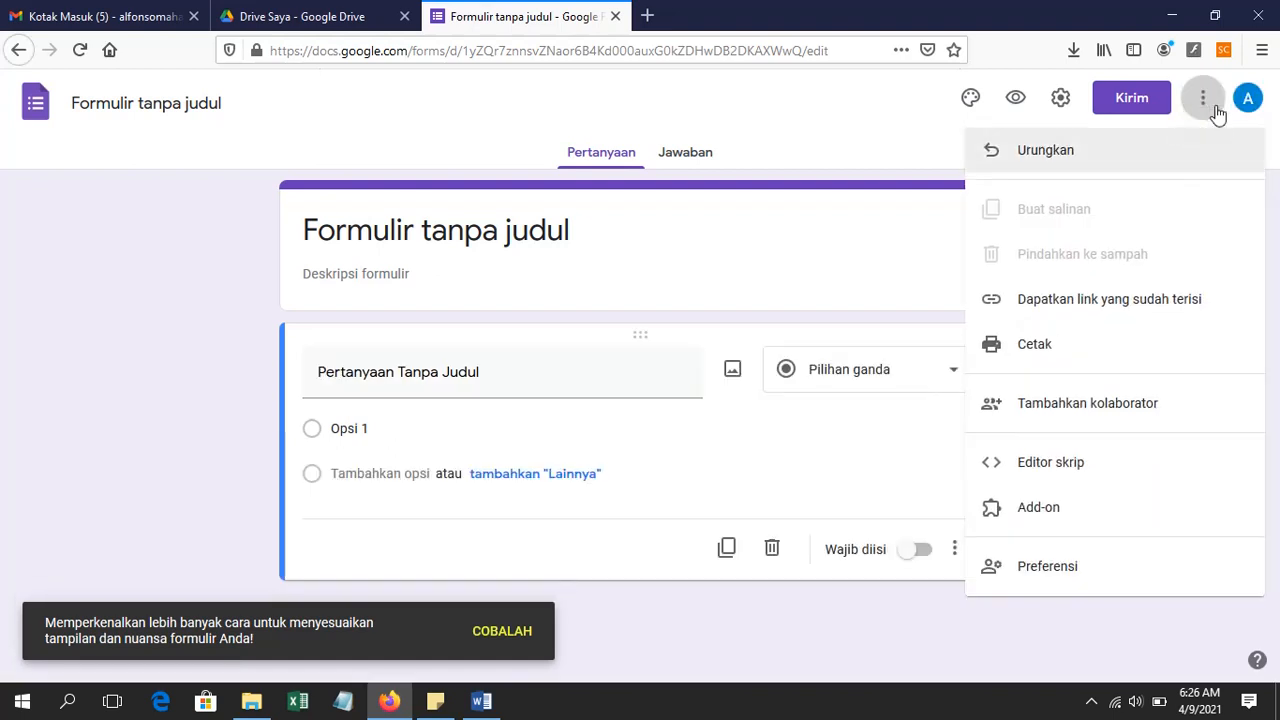
click(1045, 512)
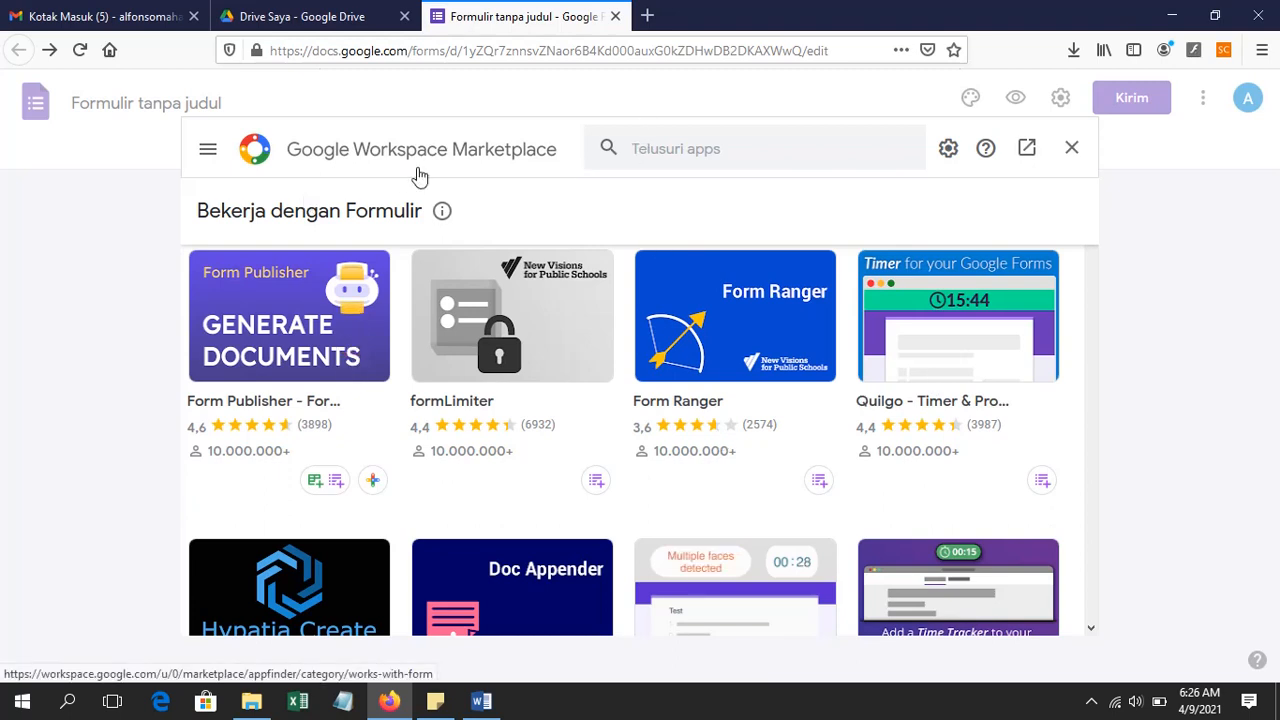
Search the marketplace for "form builder" and open the Form Builder add-on by Jivrus Technologies
click(766, 149)
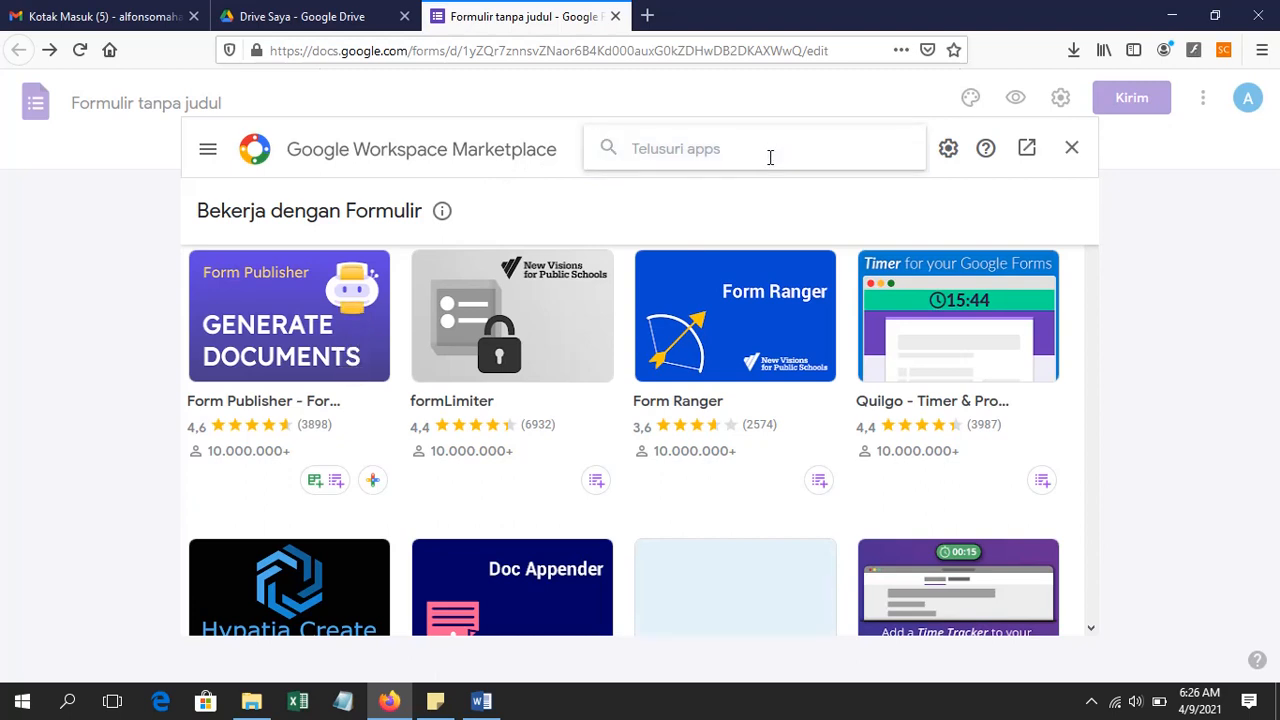
text(form builder)
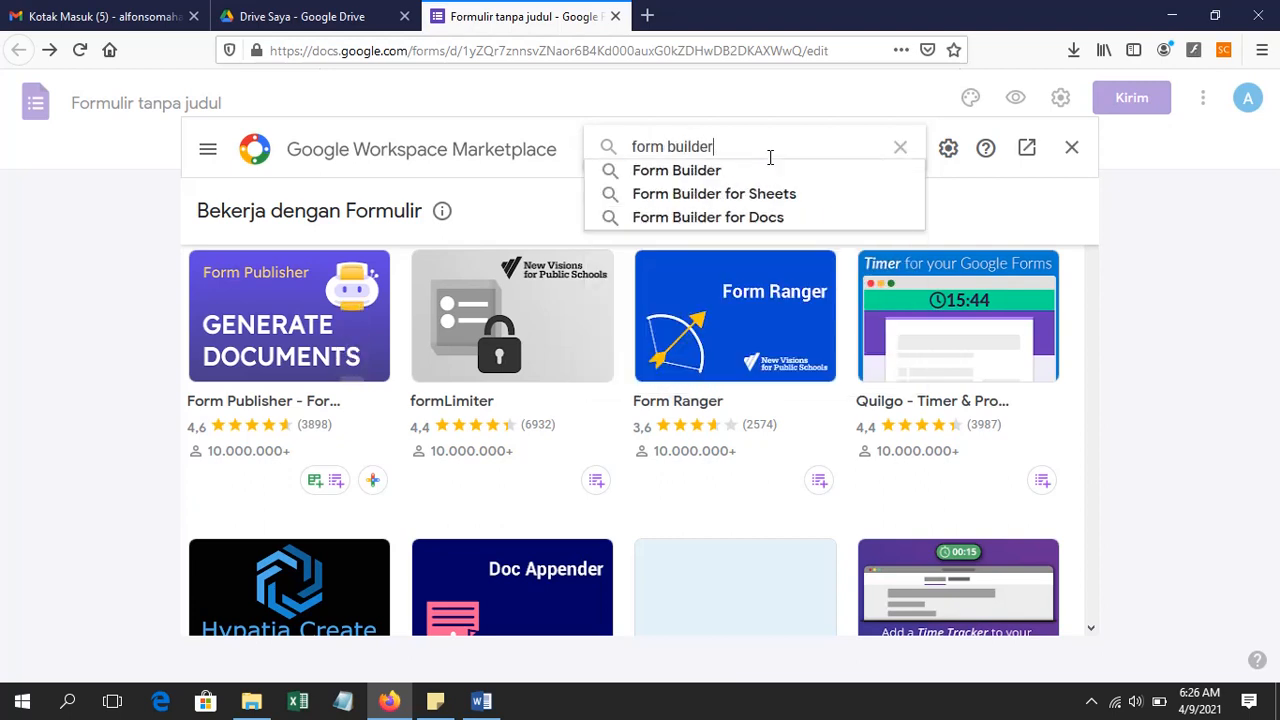
key(Return)
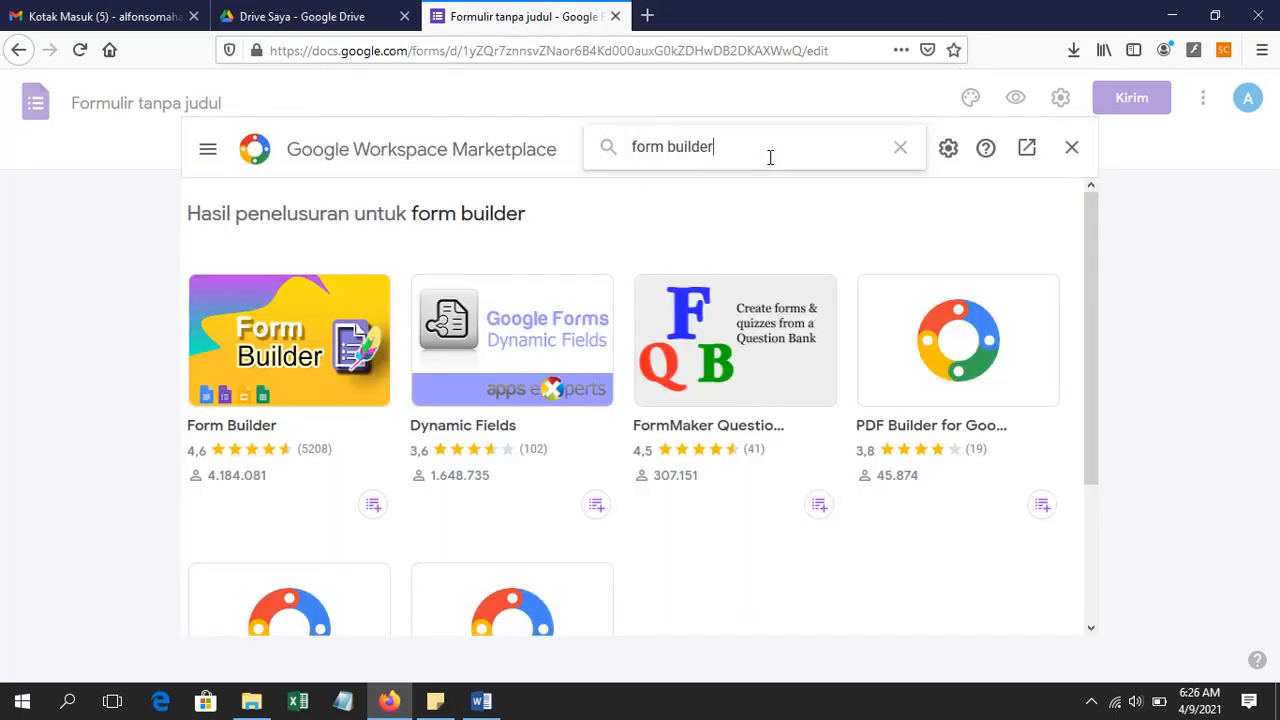
click(309, 343)
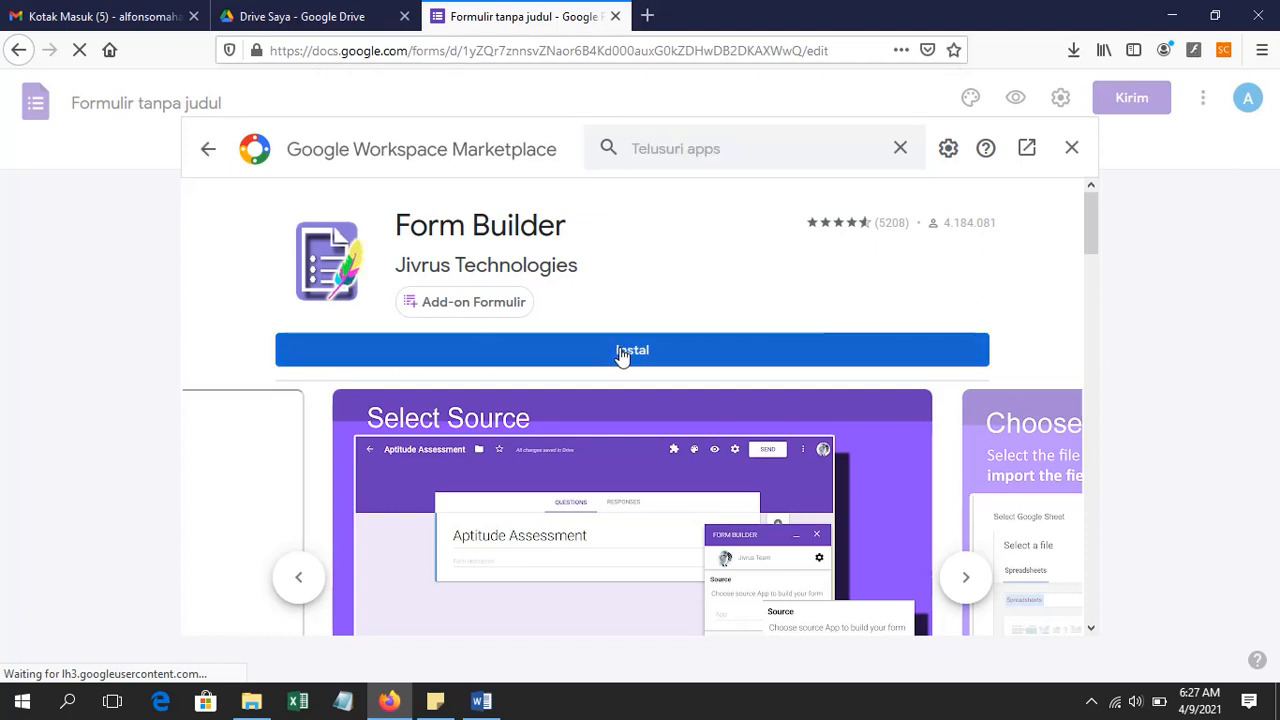
Install the Form Builder add-on, granting it access to the signed-in Google account, and close the marketplace
click(623, 357)
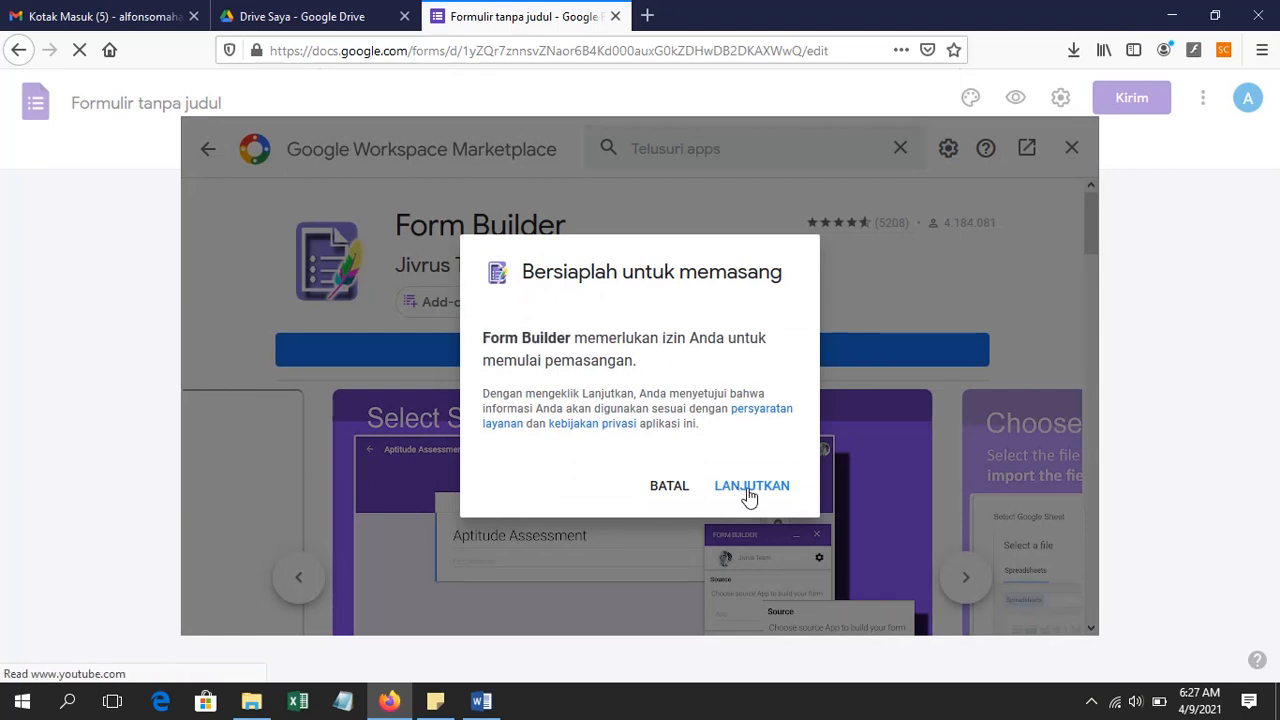
click(748, 494)
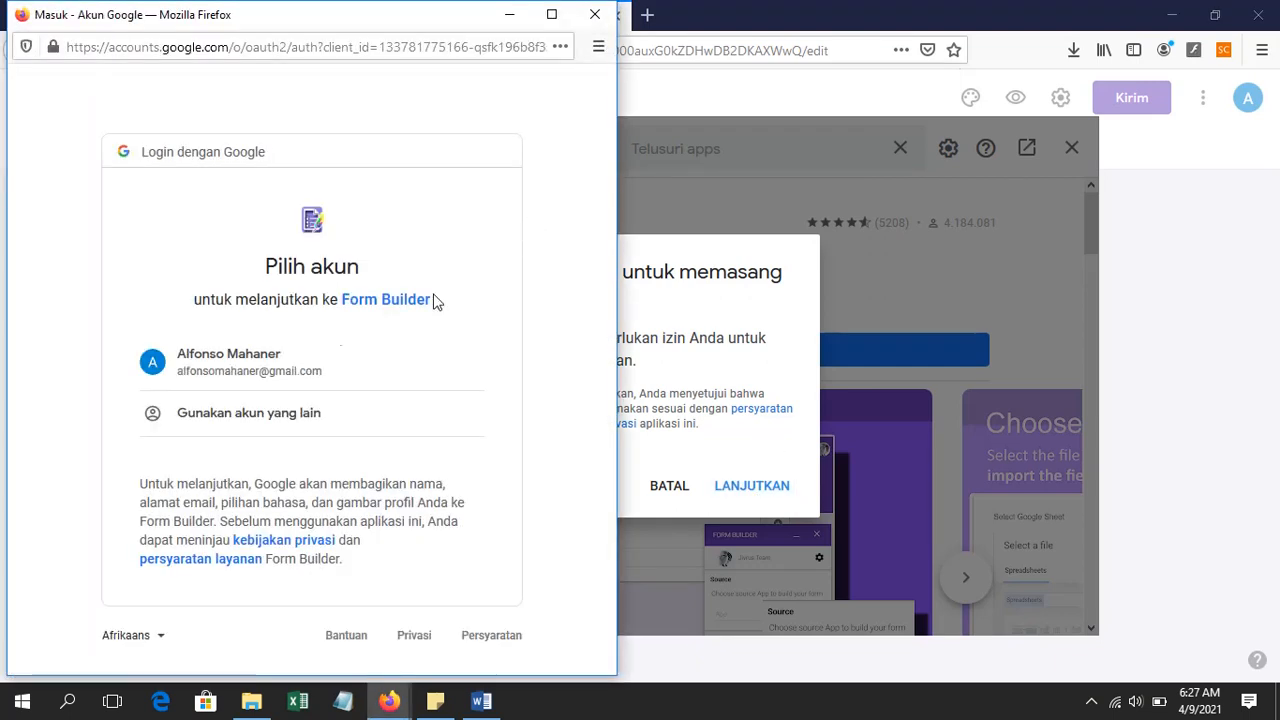
click(262, 372)
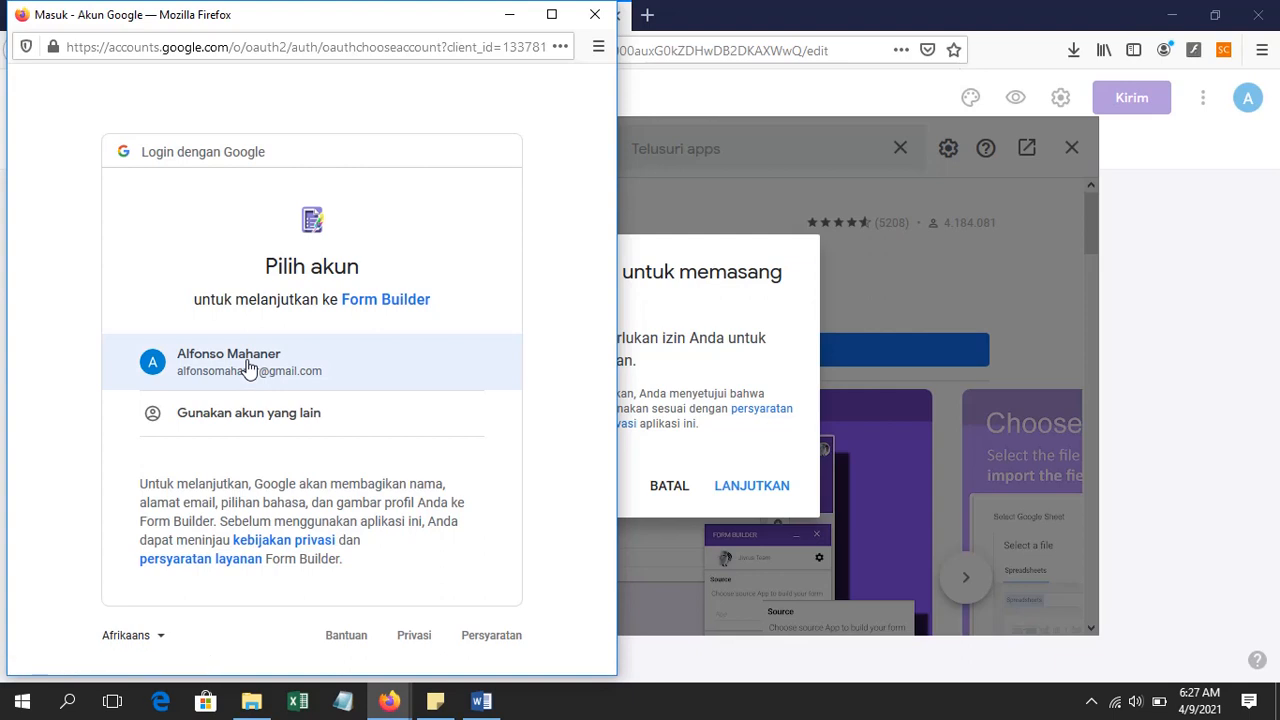
click(249, 369)
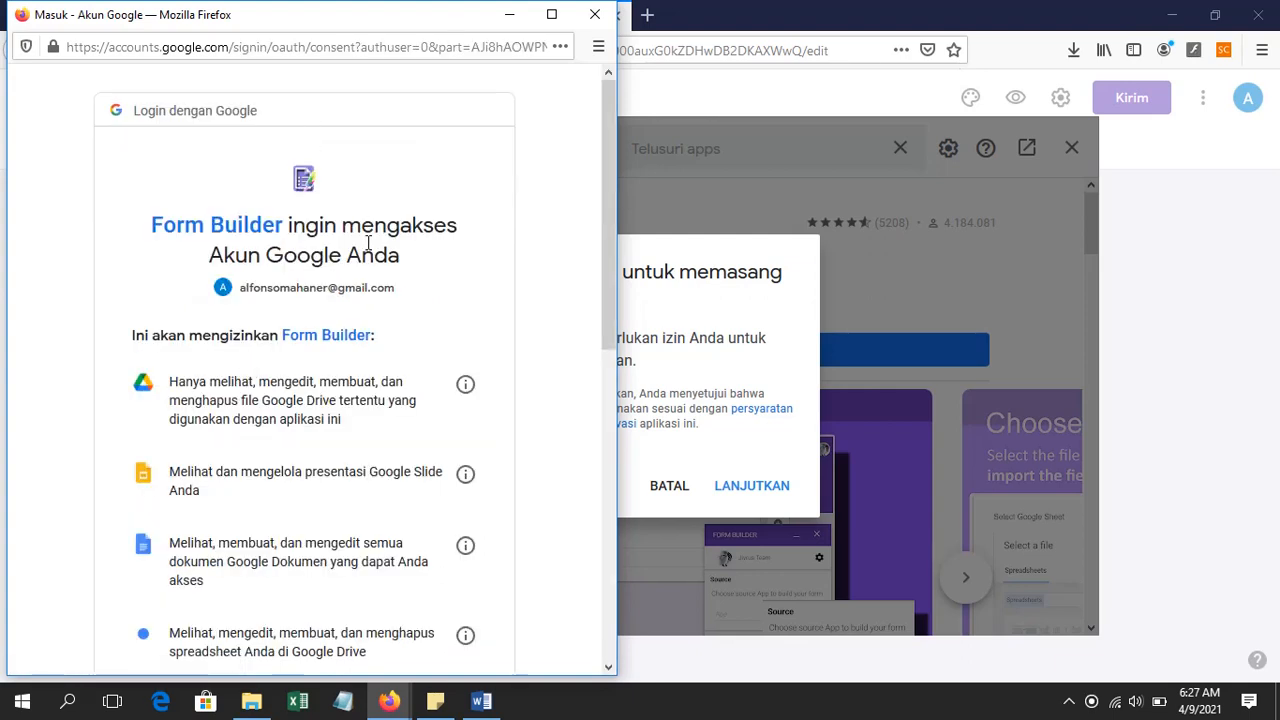
scroll(360, 284, down, 10)
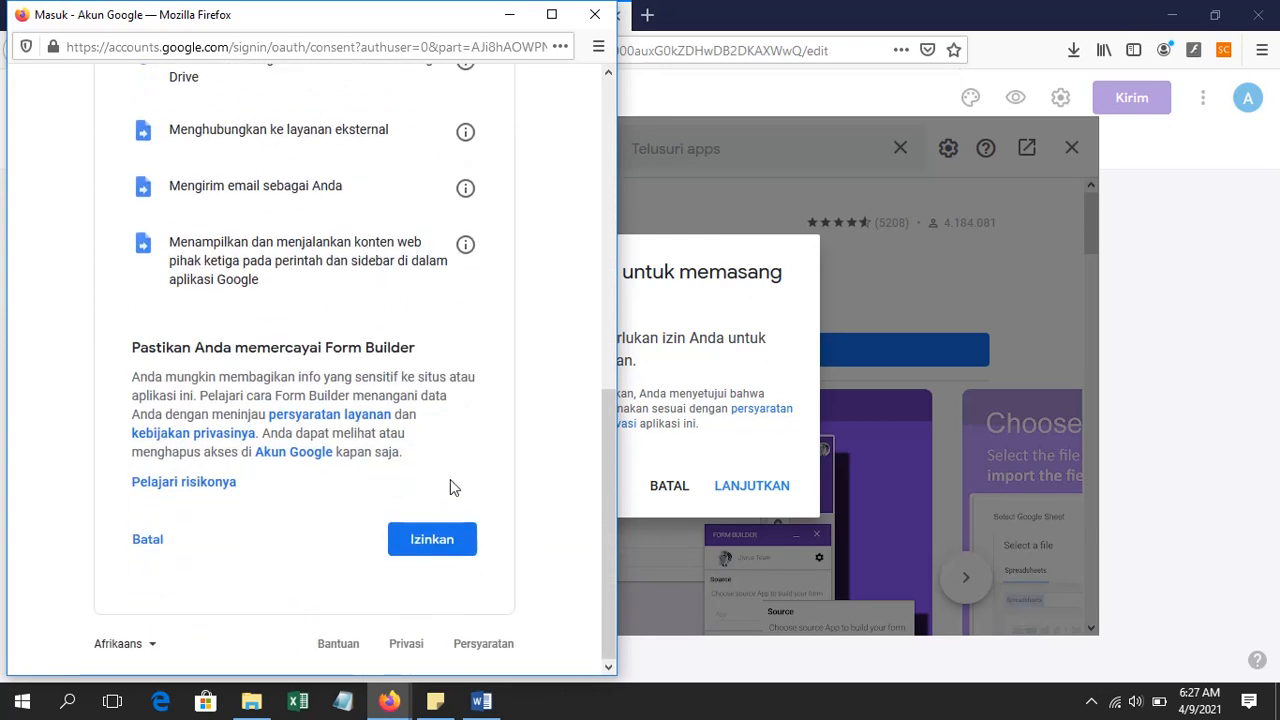
click(452, 540)
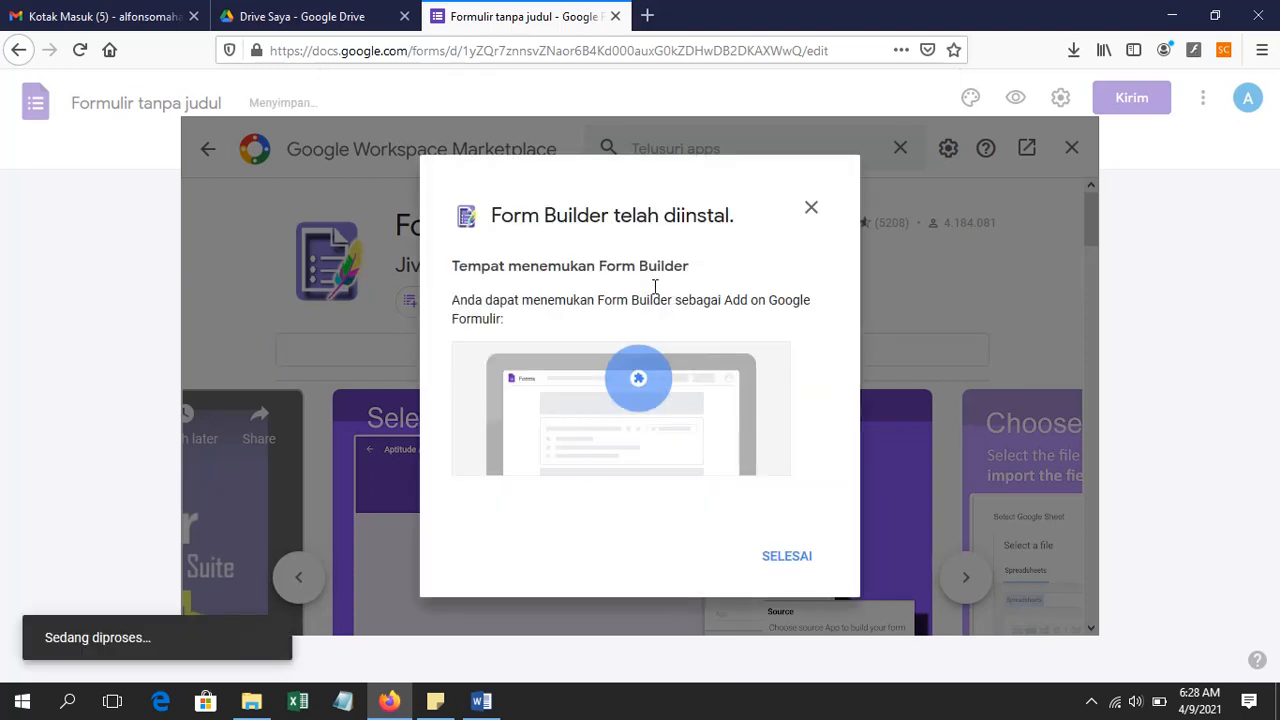
click(794, 566)
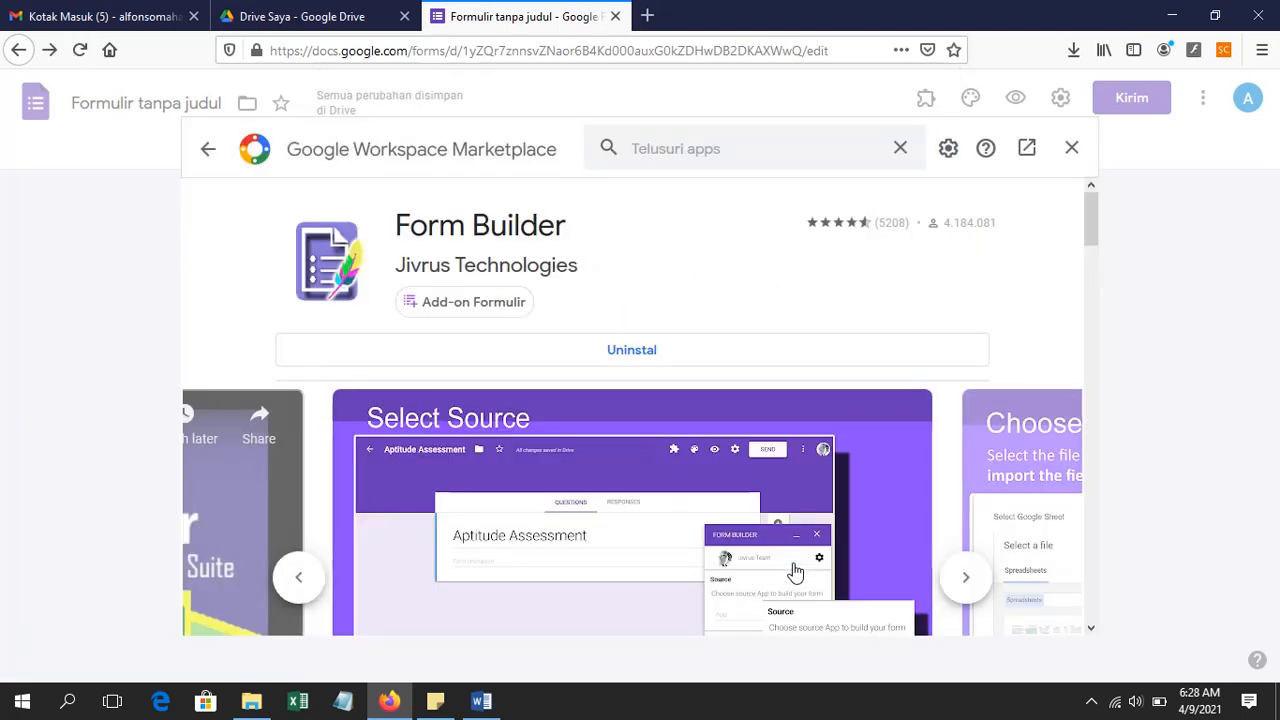
click(1070, 150)
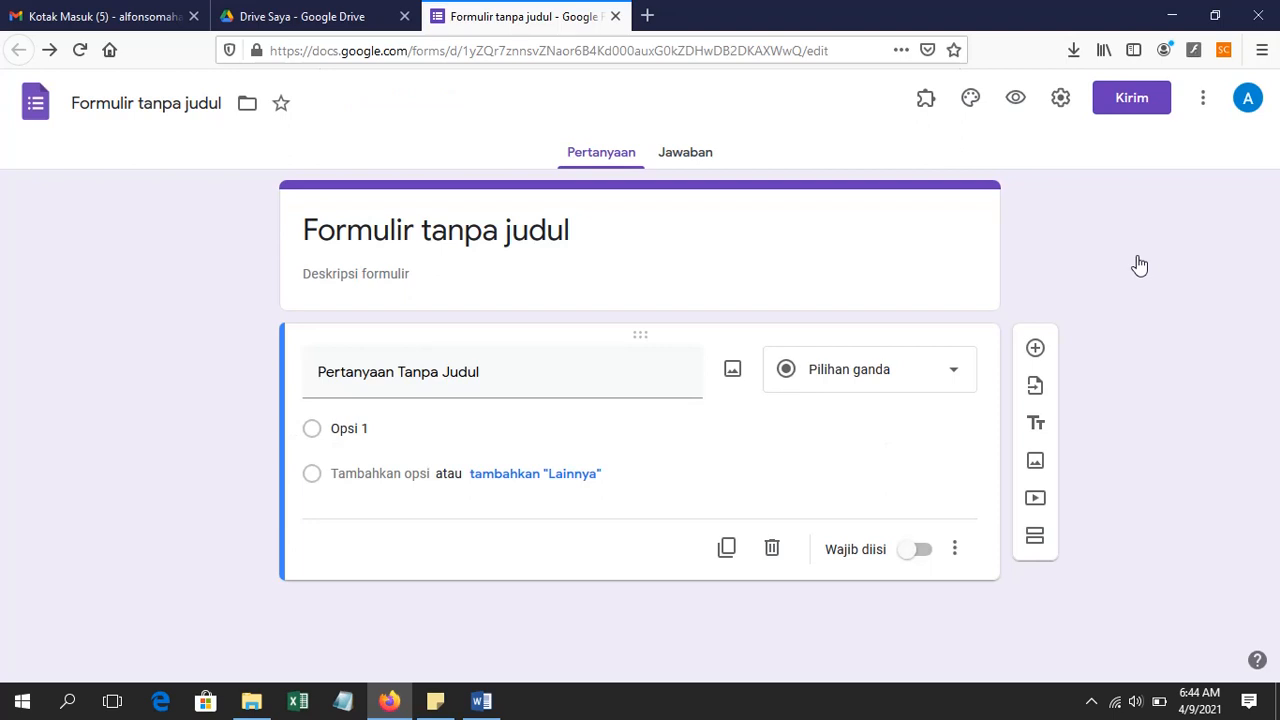
Start Form Builder in the form and load the Google Docs file Soal UH 5 as the import source
click(930, 105)
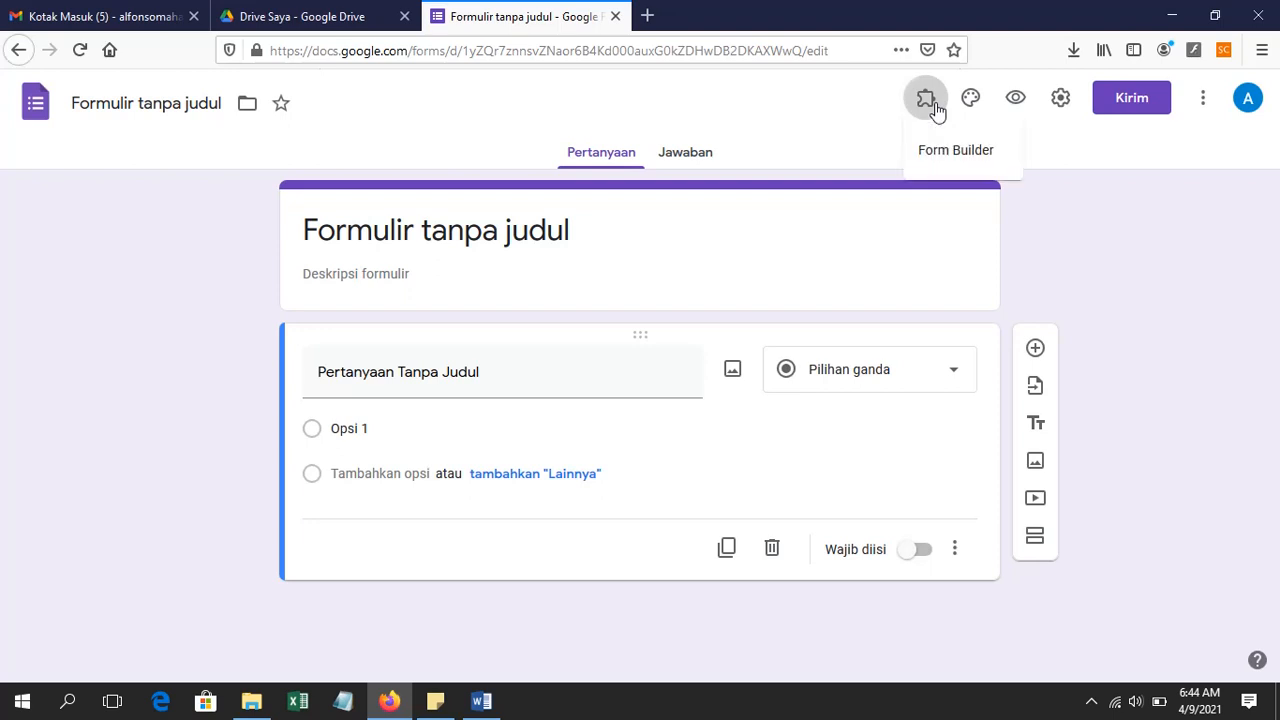
click(975, 162)
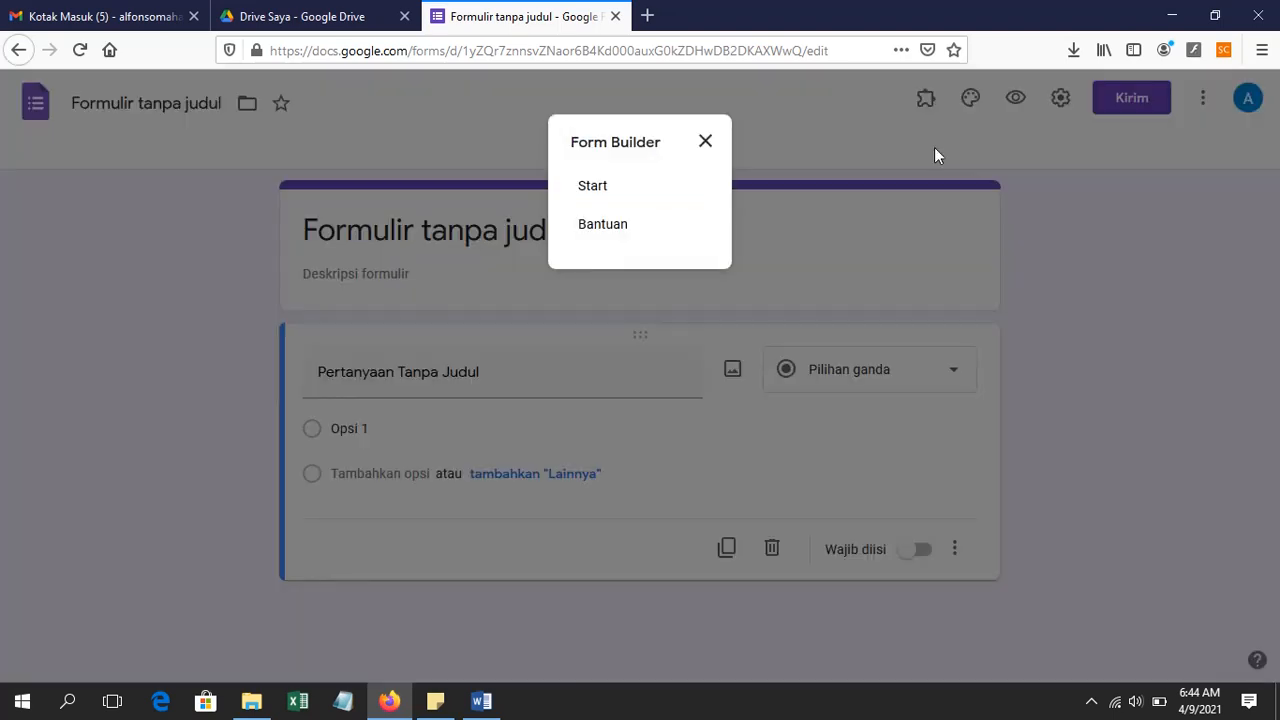
click(593, 186)
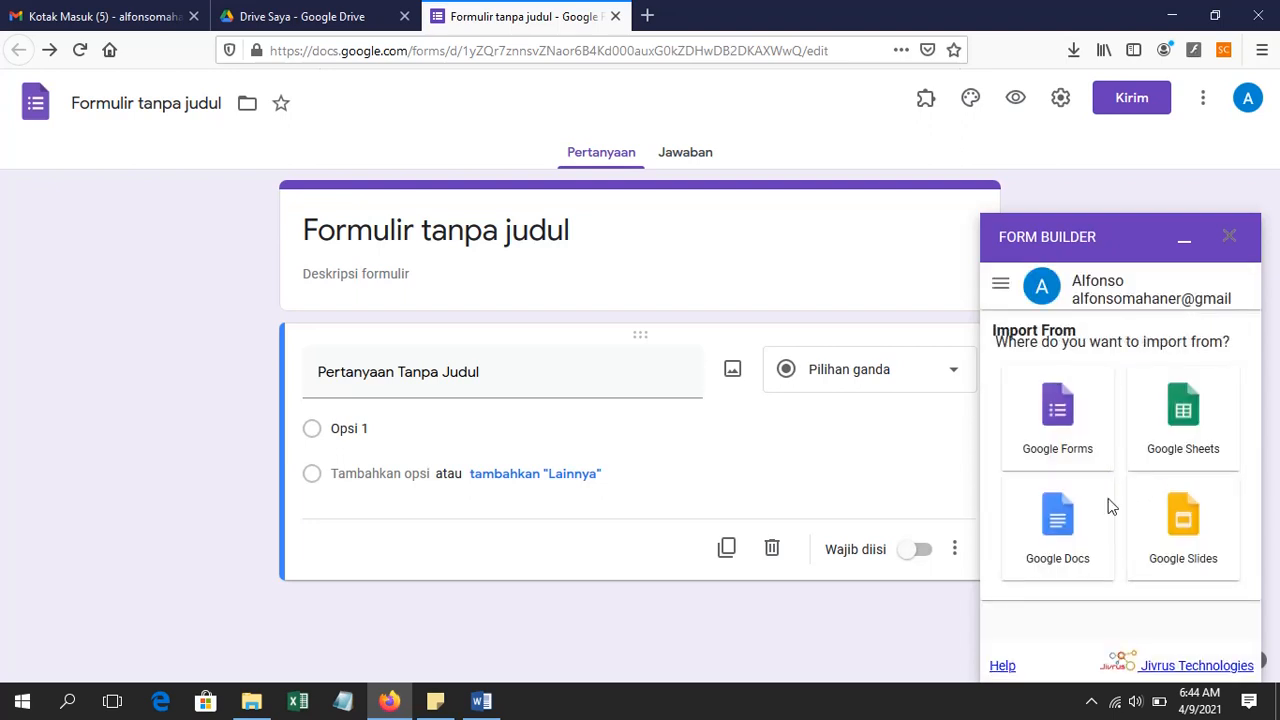
click(1060, 520)
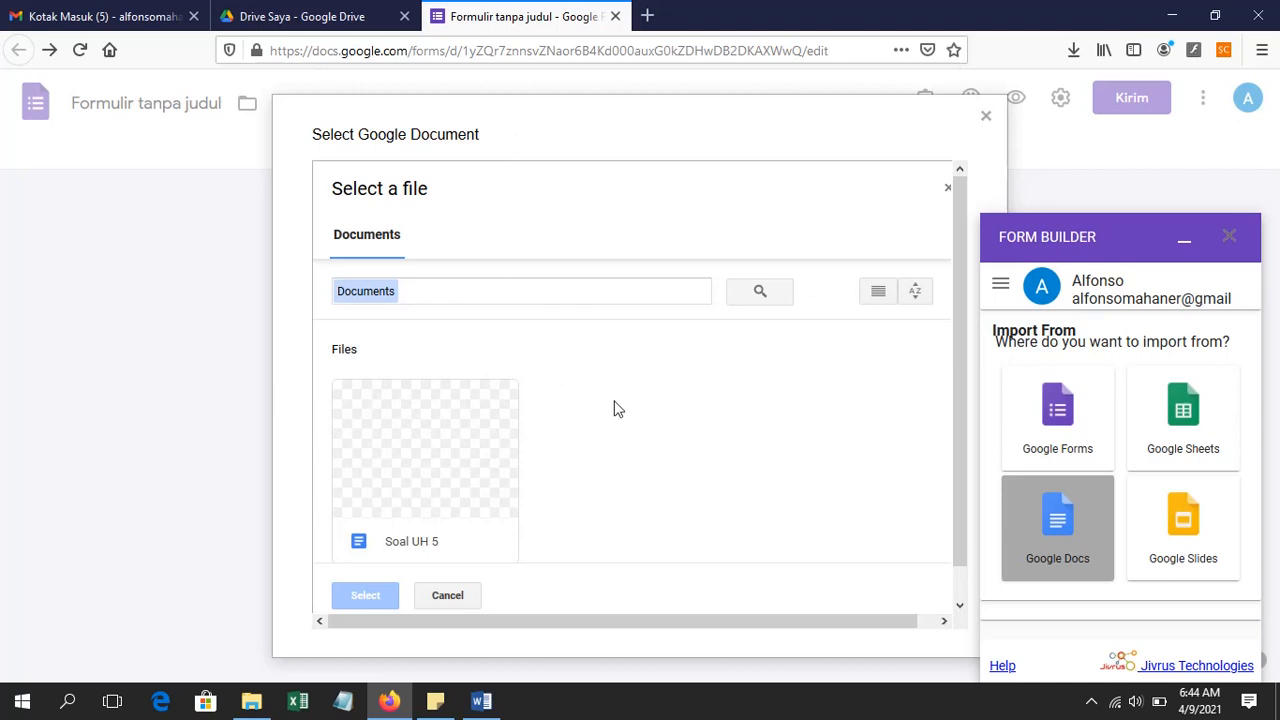
click(446, 439)
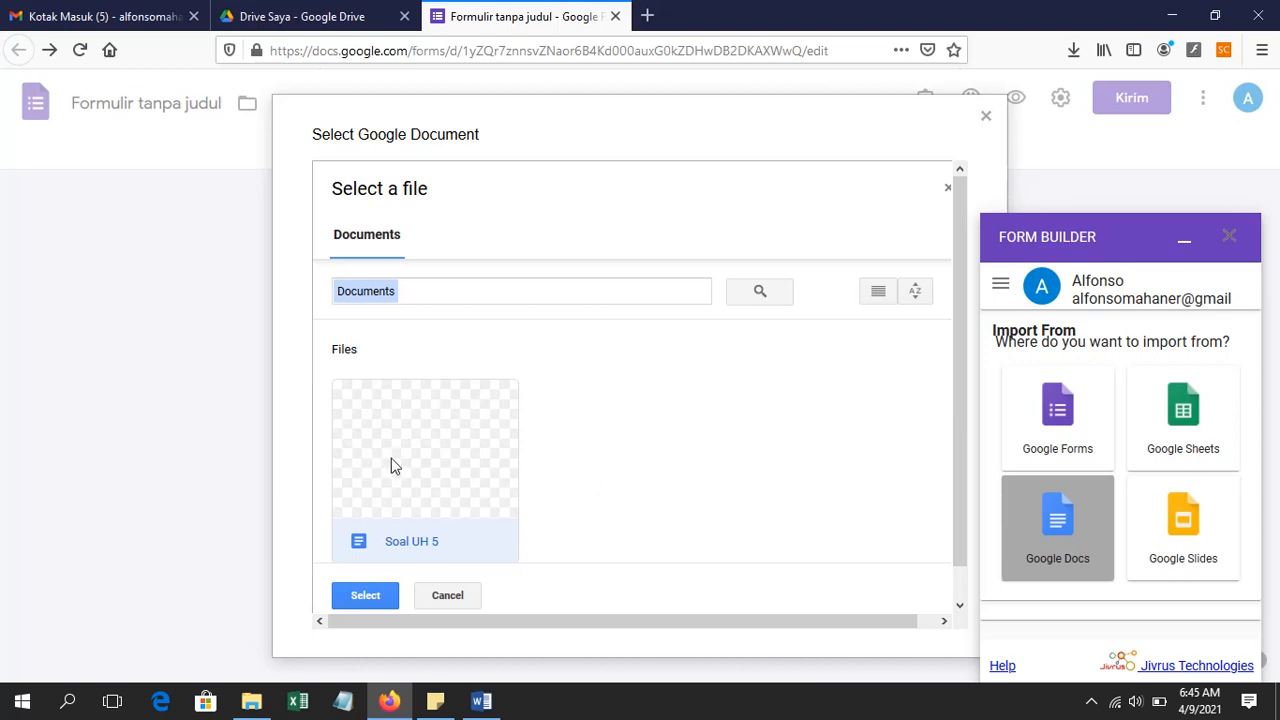
click(366, 596)
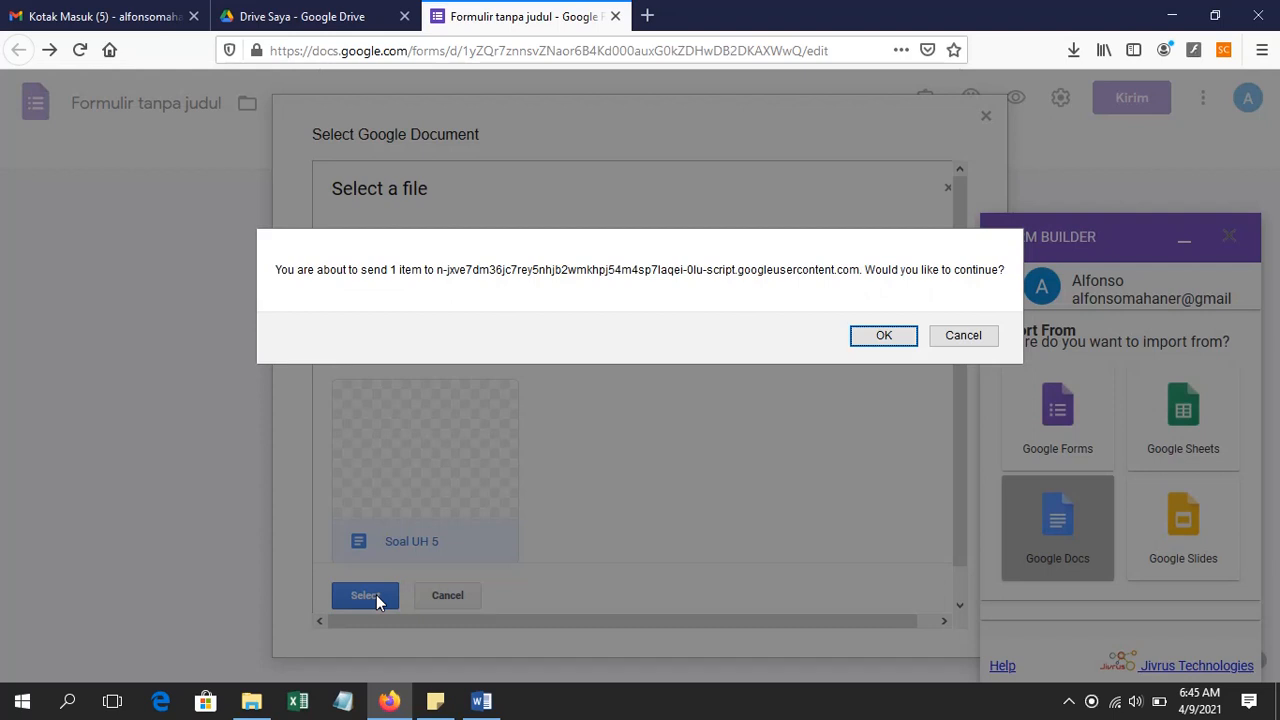
click(884, 337)
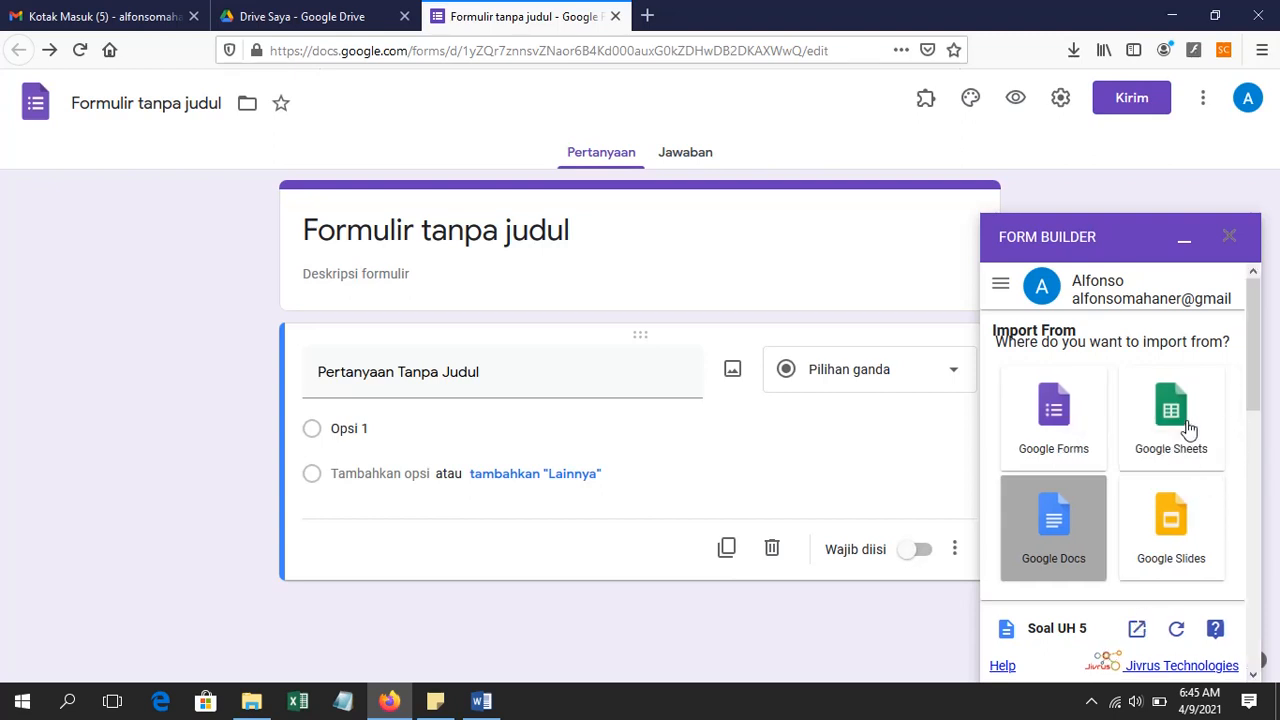
Review the questions ready to import from Soal UH 5 in Form Builder and compare them with the Word document
scroll(1188, 428, down, 2)
scroll(1174, 400, down, 3)
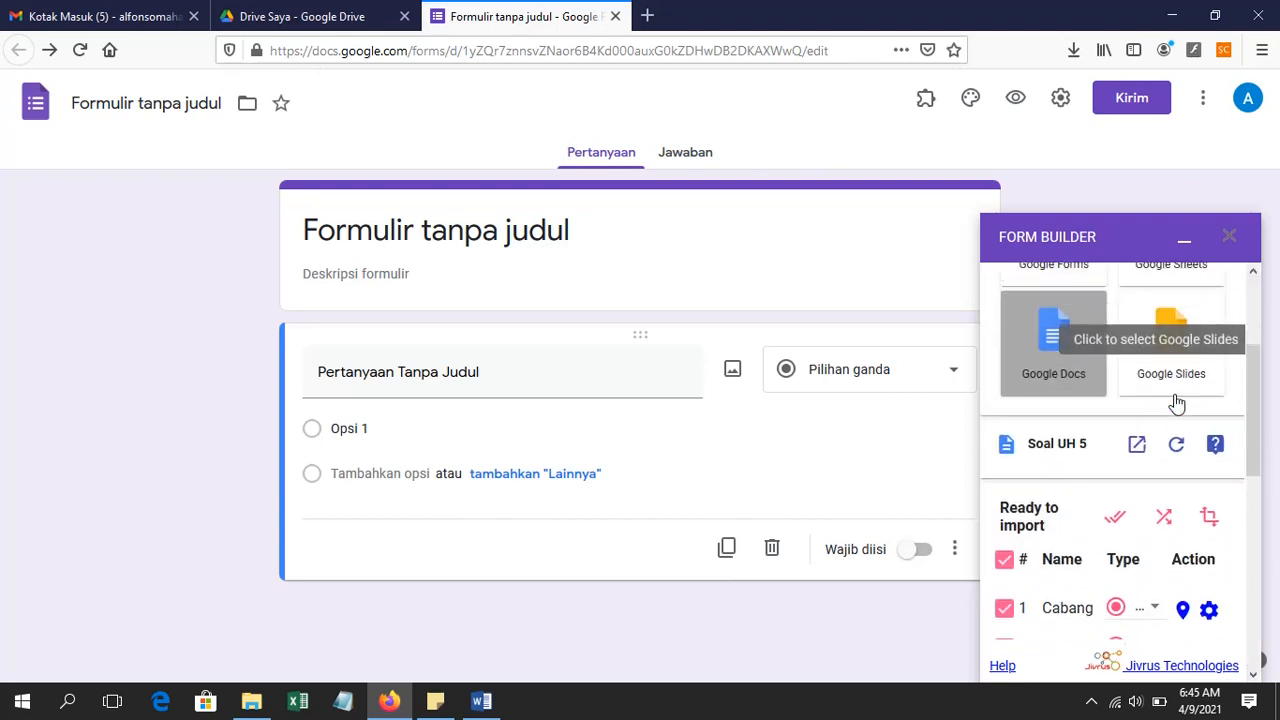
scroll(1176, 401, down, 3)
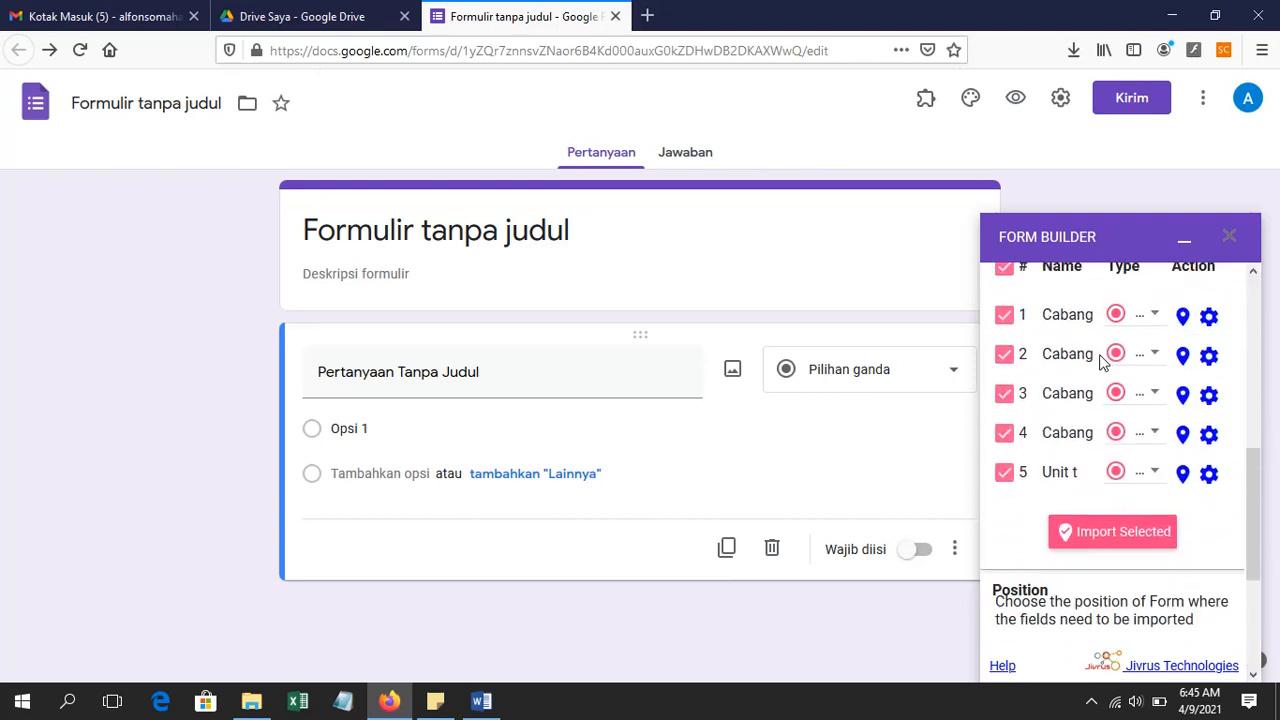
scroll(1099, 362, up, 2)
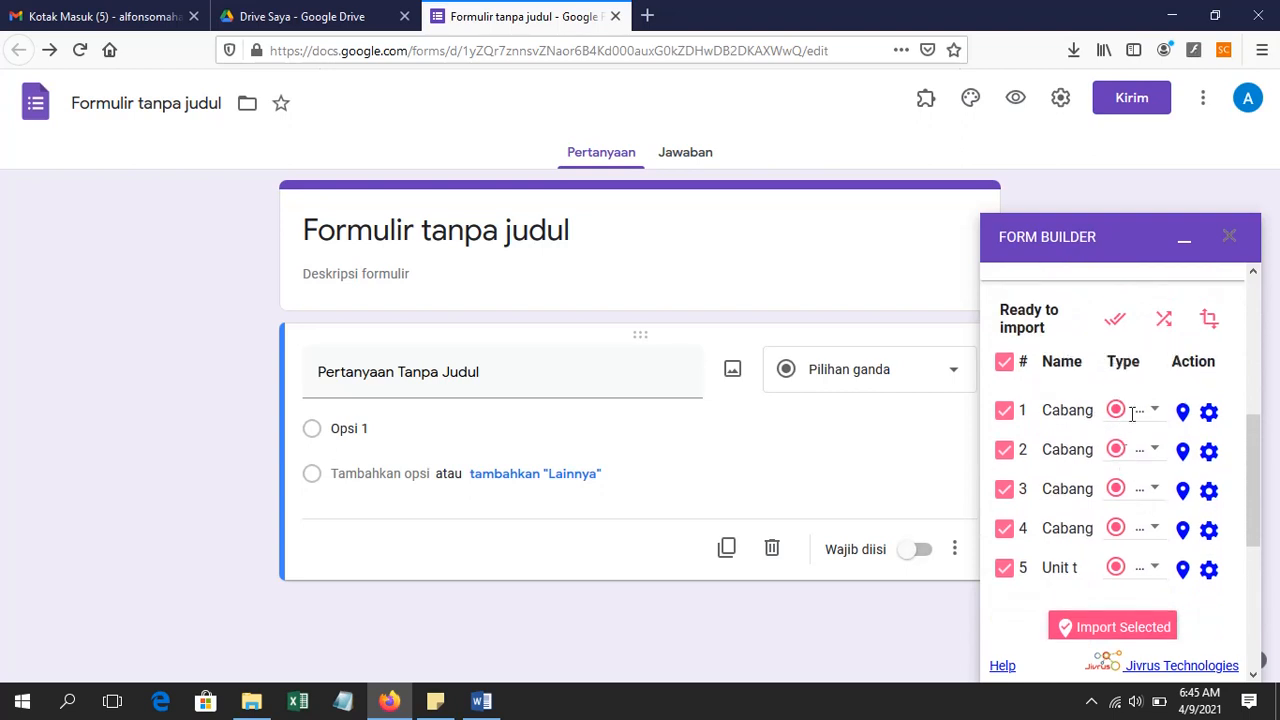
scroll(1134, 405, up, 3)
scroll(1135, 397, down, 3)
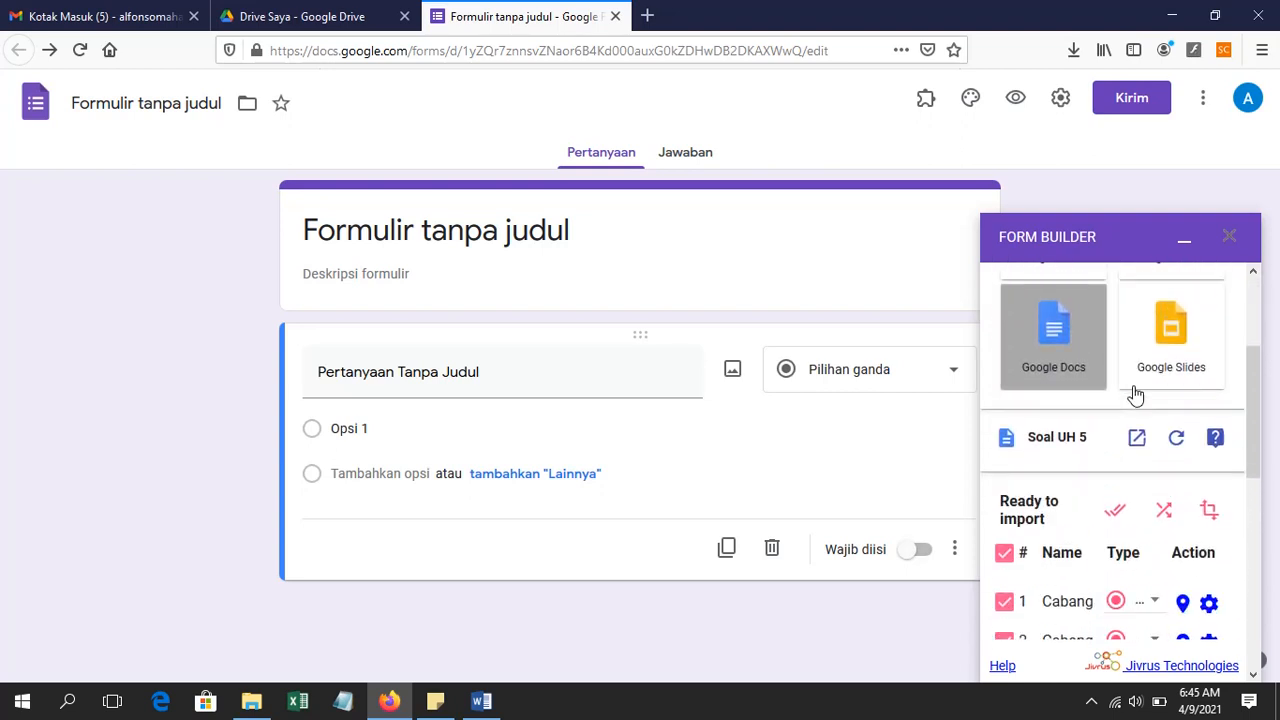
scroll(1134, 391, down, 3)
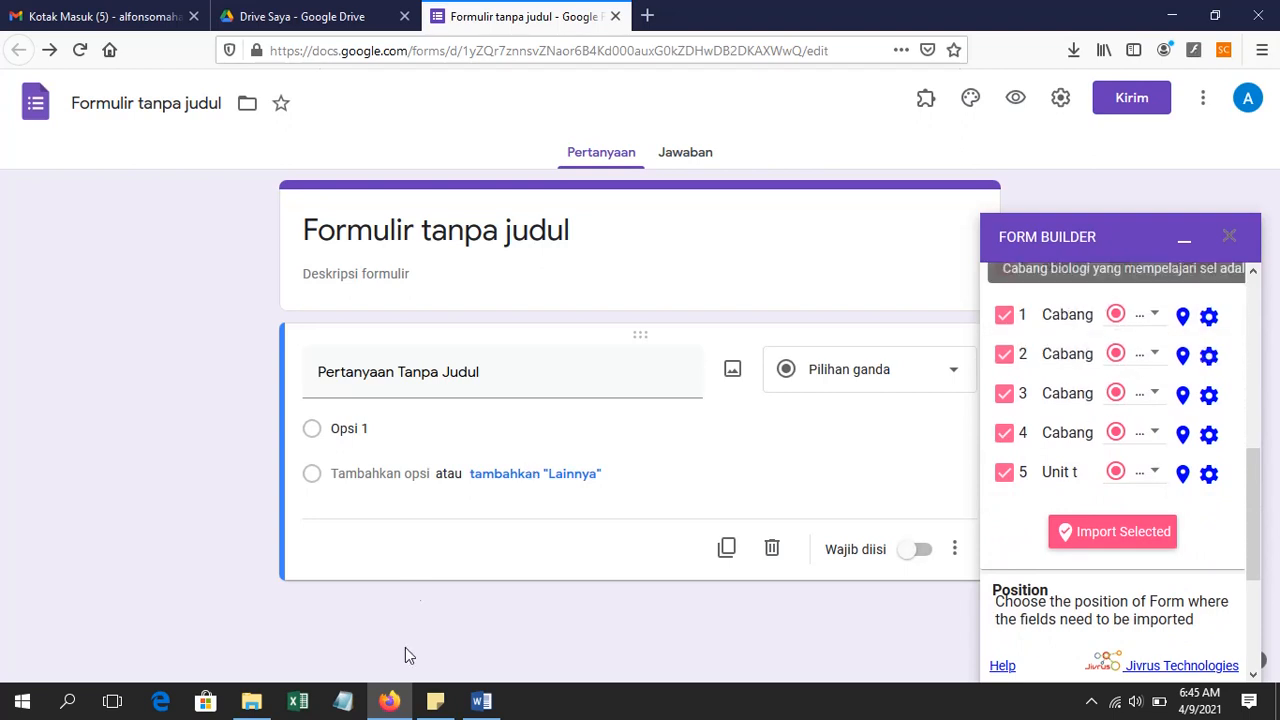
click(478, 700)
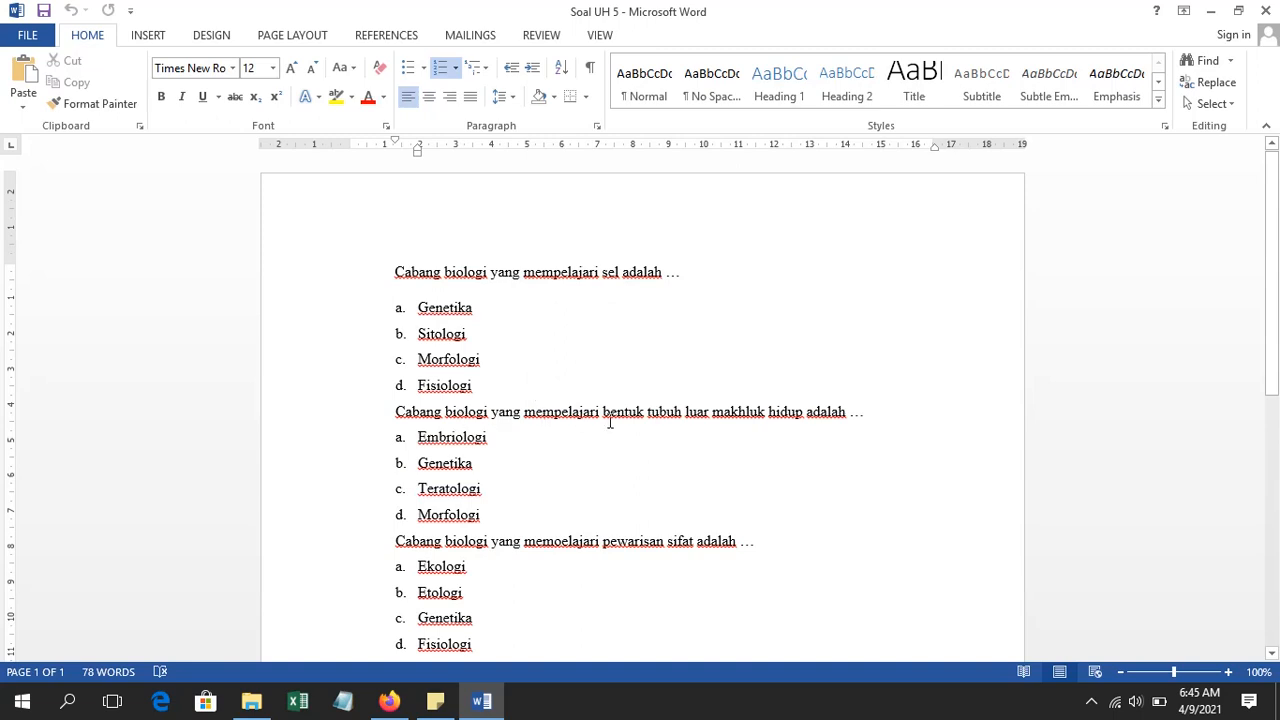
scroll(539, 526, down, 4)
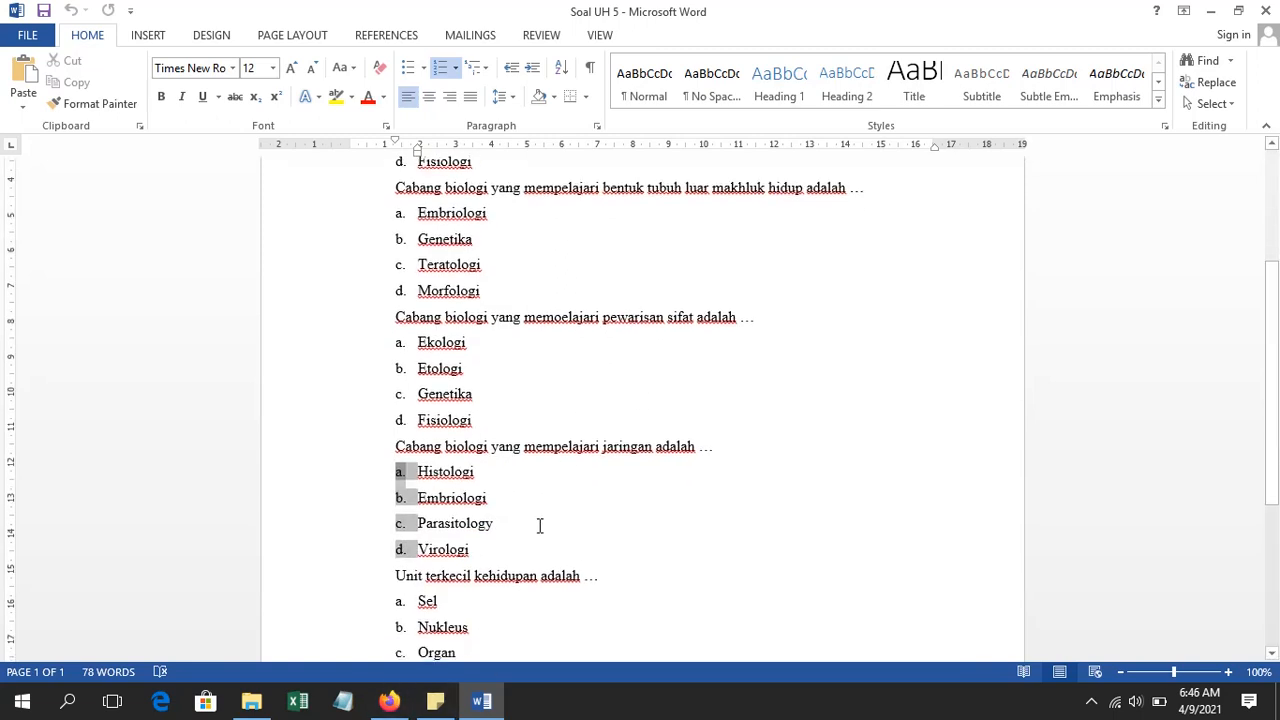
click(389, 700)
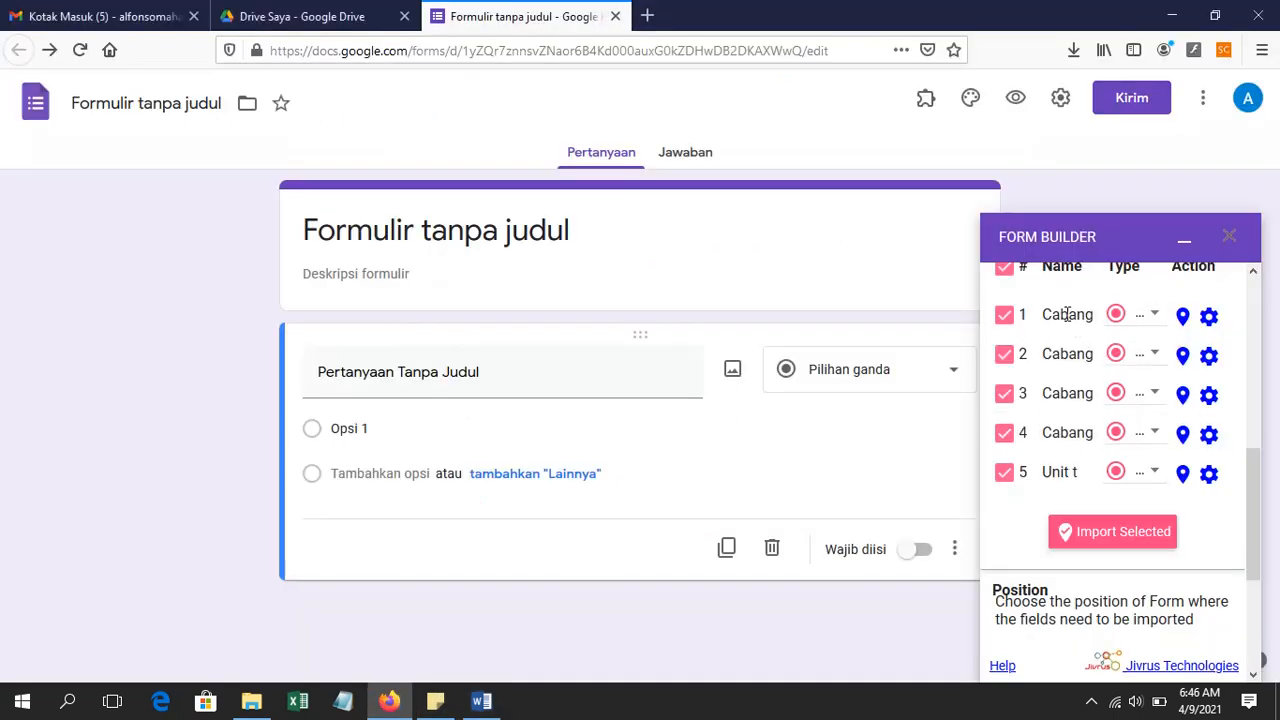
scroll(1045, 370, up, 2)
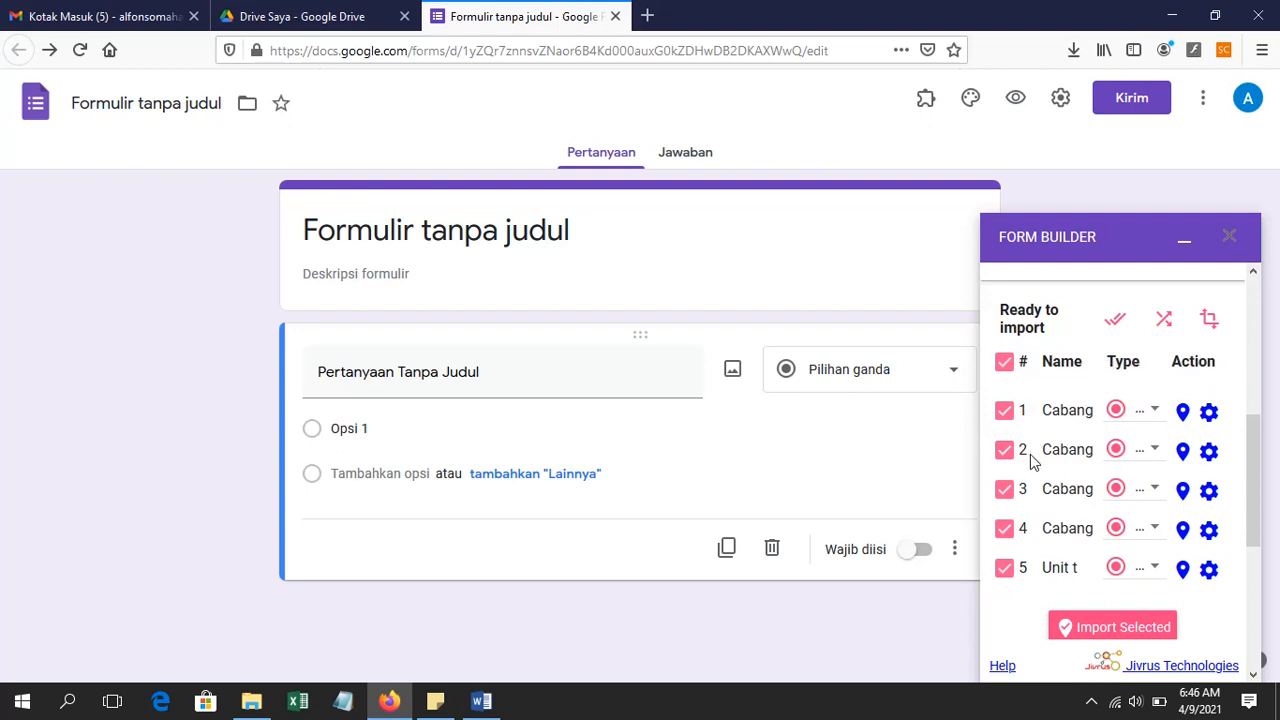
Check the question types available for the first question ready to import, keeping Multiple choice
click(1155, 414)
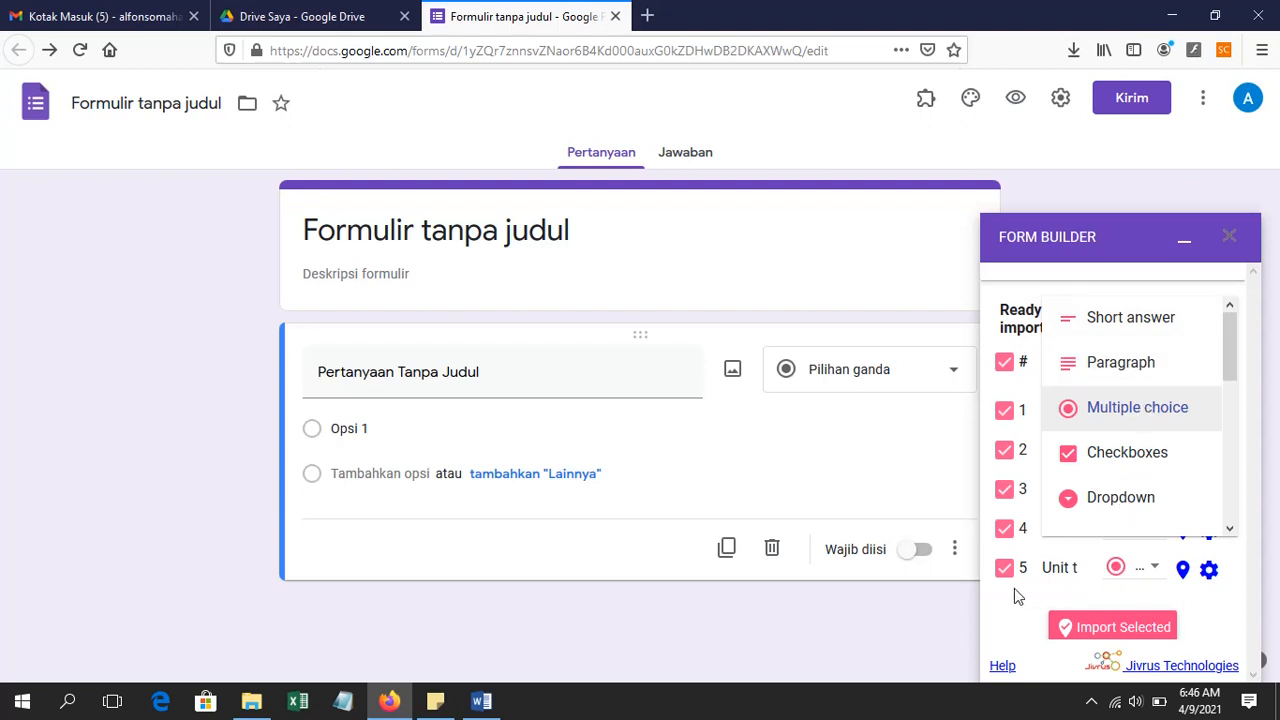
click(1144, 425)
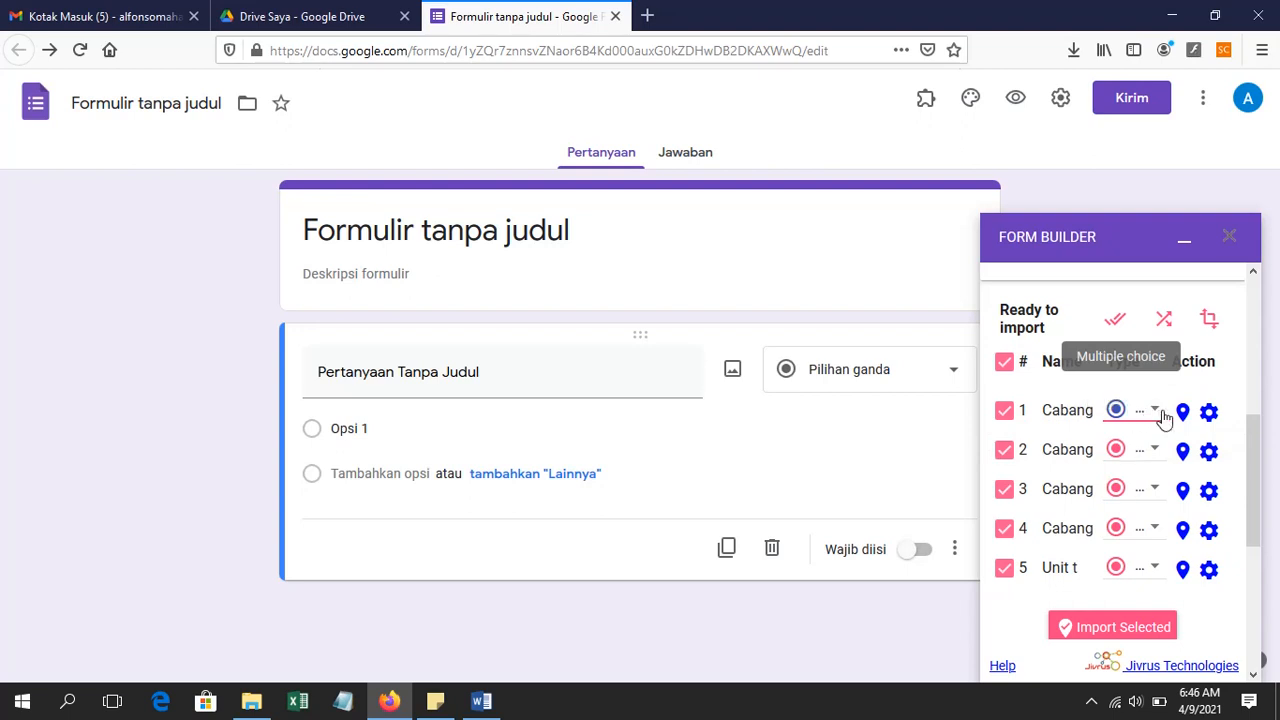
click(1158, 413)
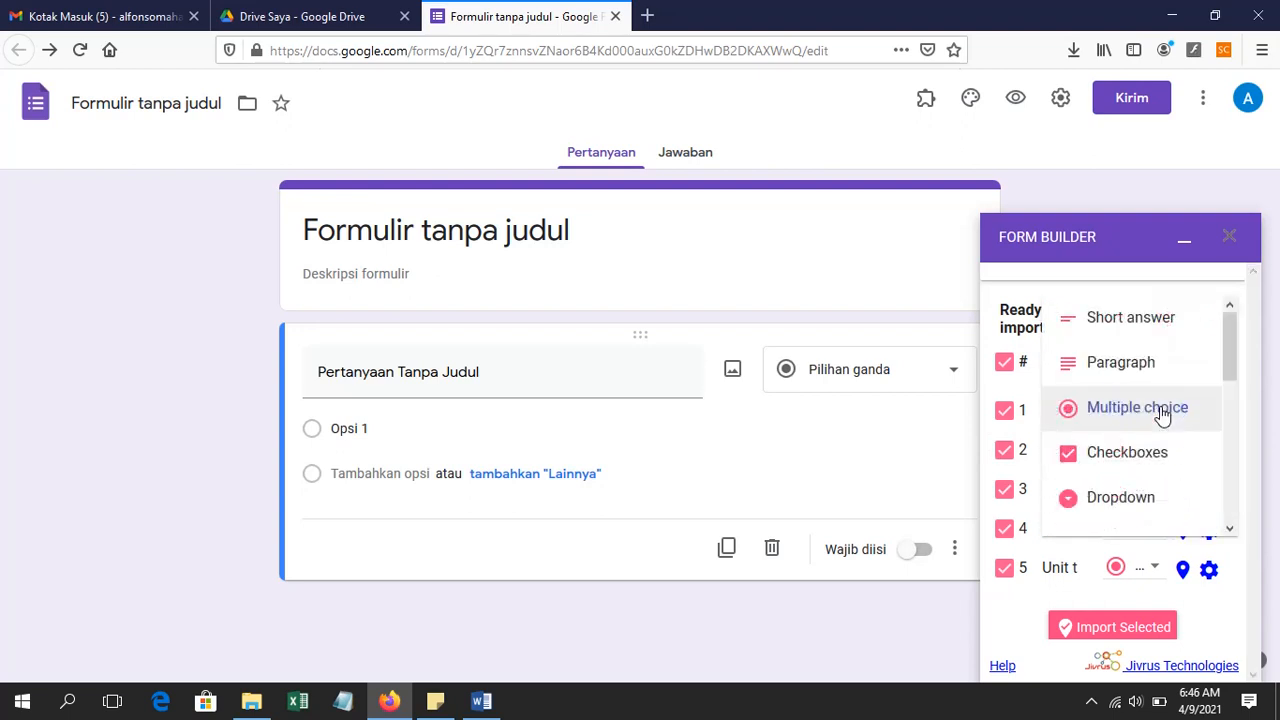
click(1159, 414)
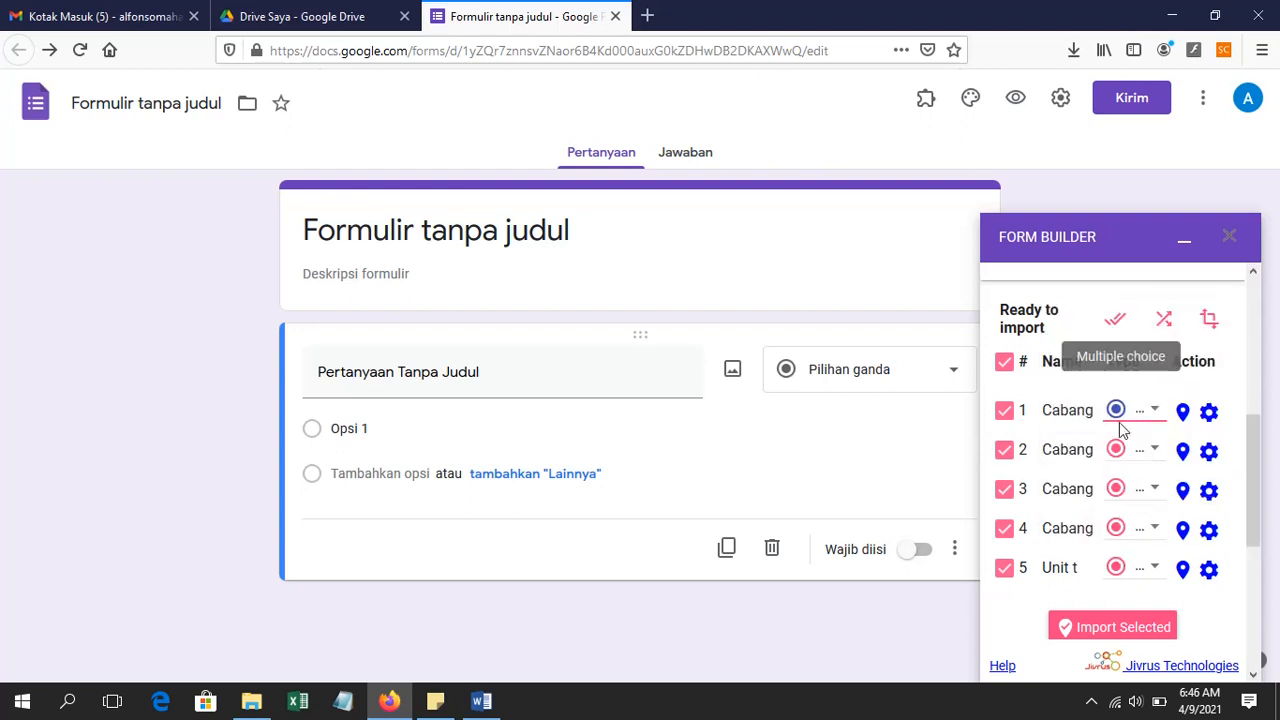
scroll(1150, 450, down, 3)
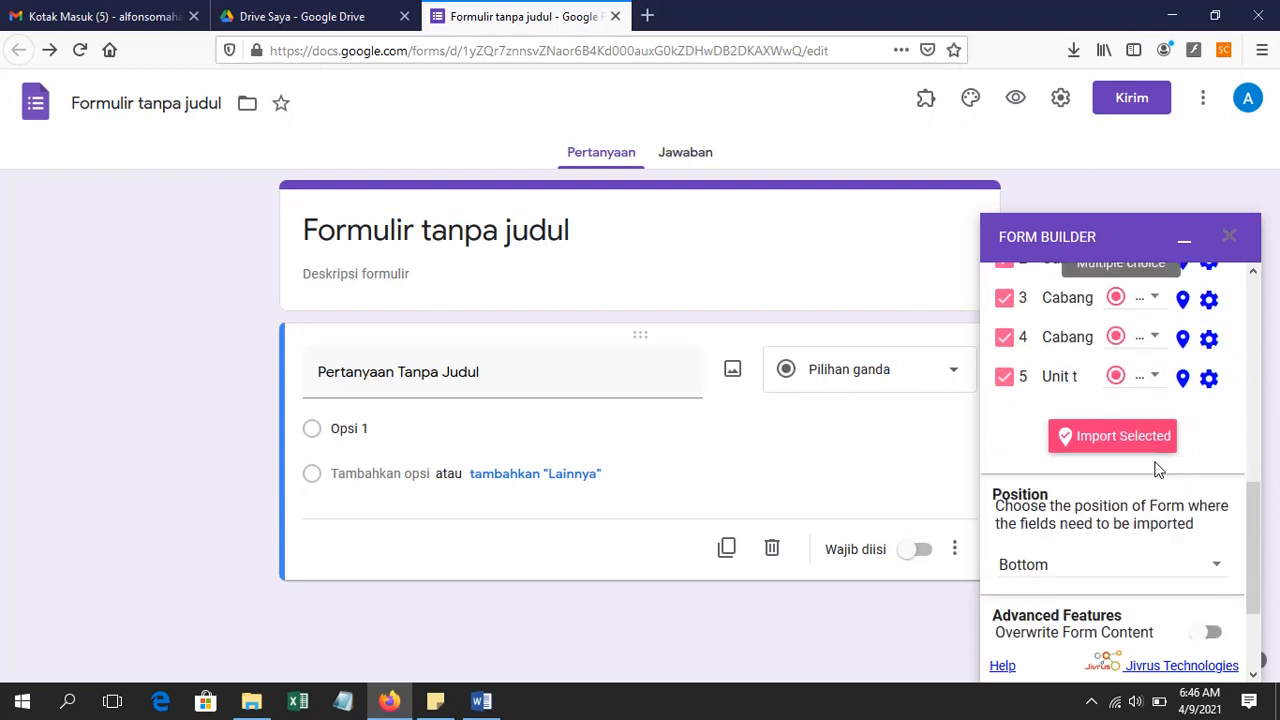
scroll(1110, 435, up, 2)
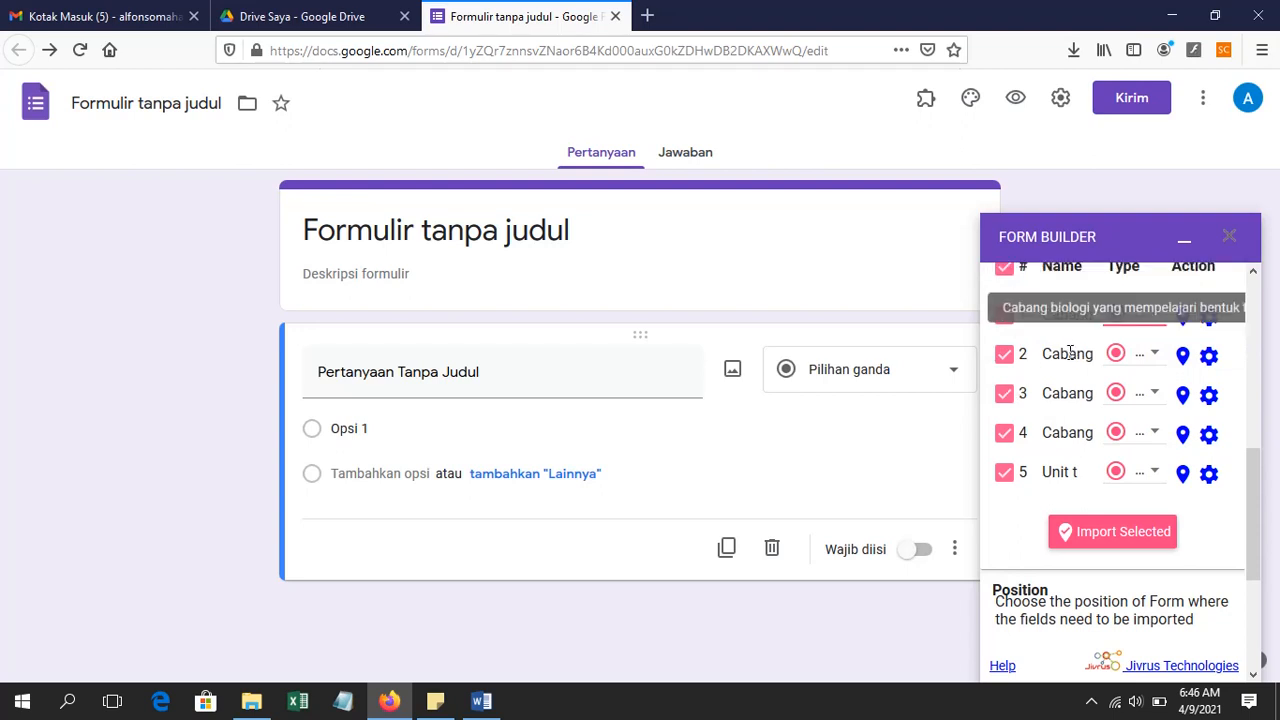
Keep all five questions, including question 3, selected and import them into the form
click(1004, 397)
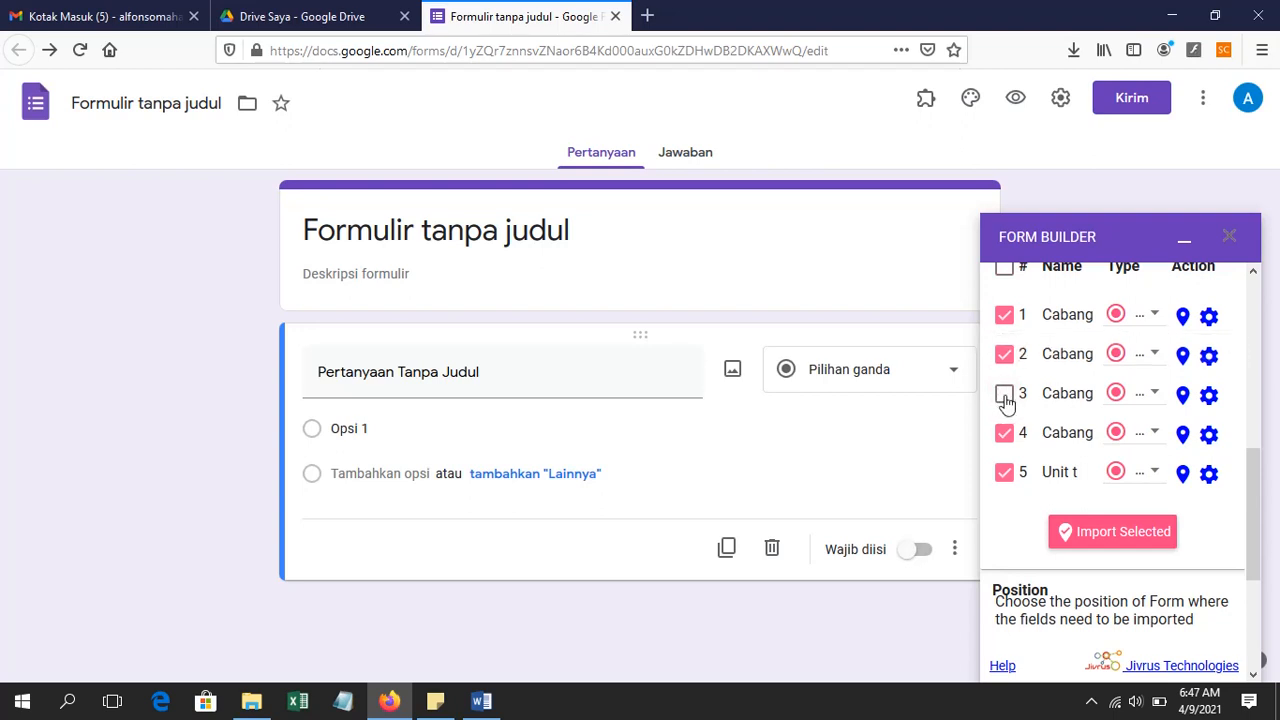
click(1004, 397)
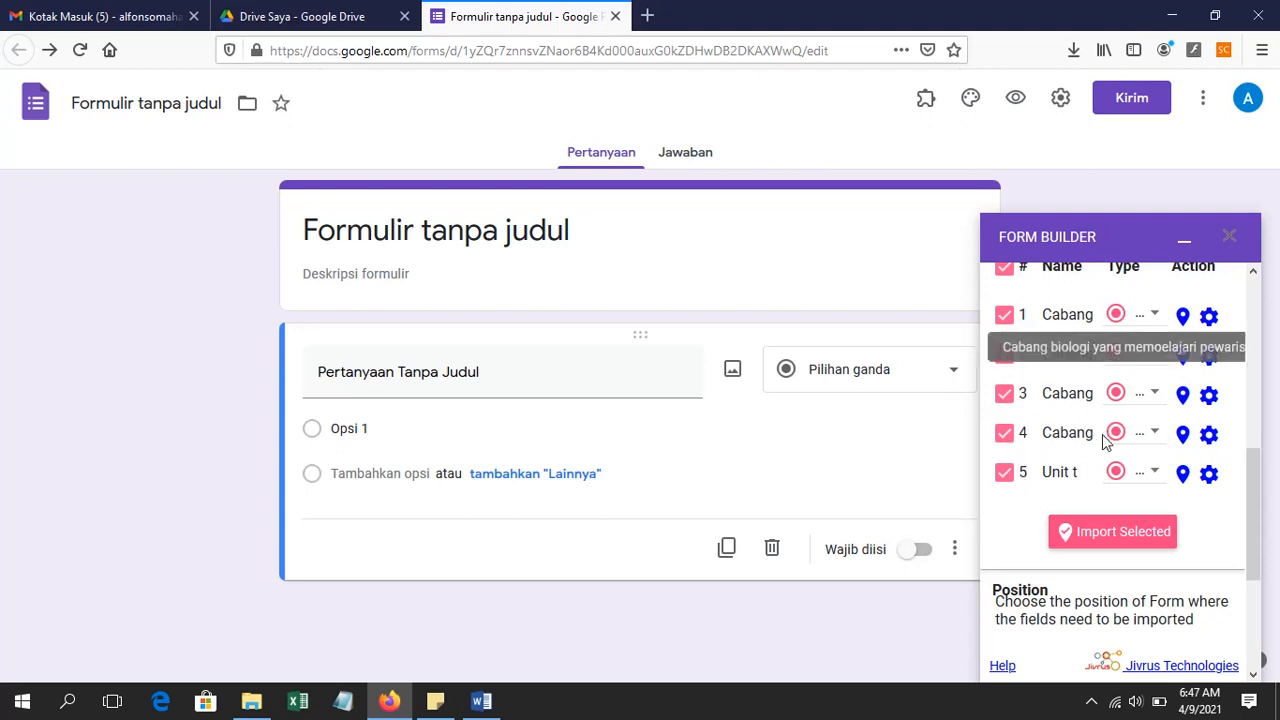
click(1141, 541)
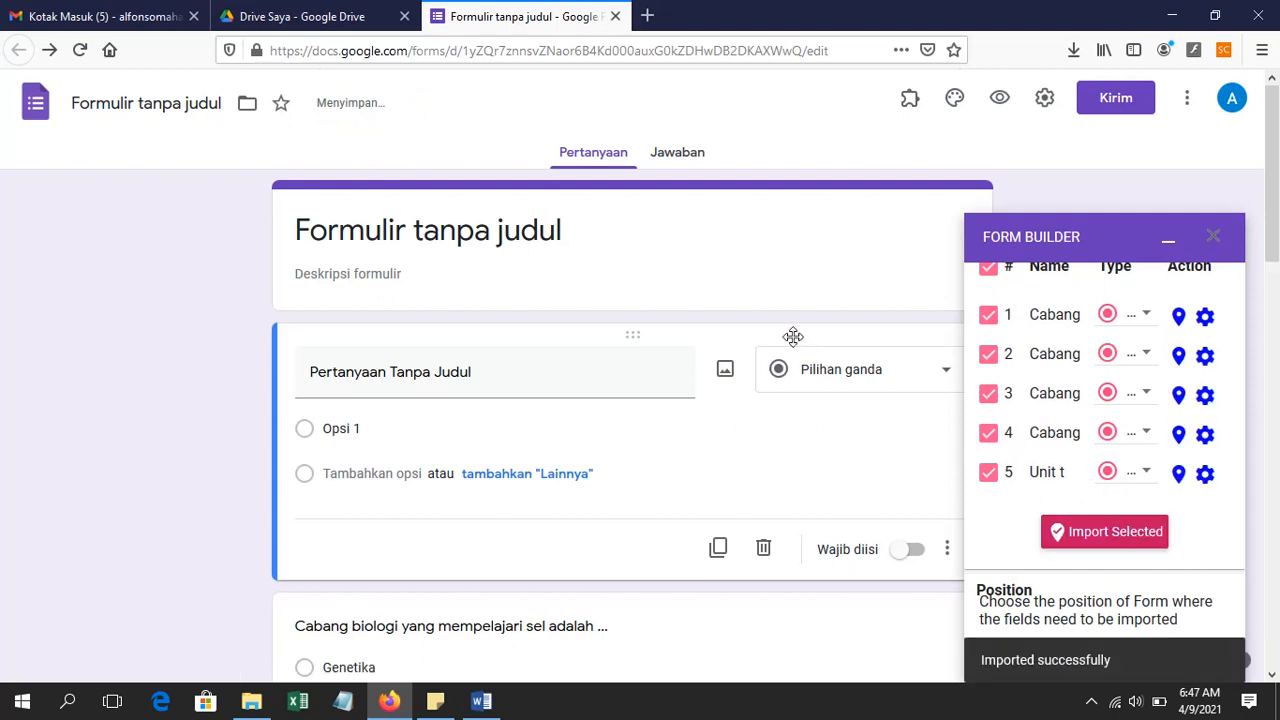
Review the imported questions and their answer options in the form, and close Form Builder
scroll(793, 336, down, 4)
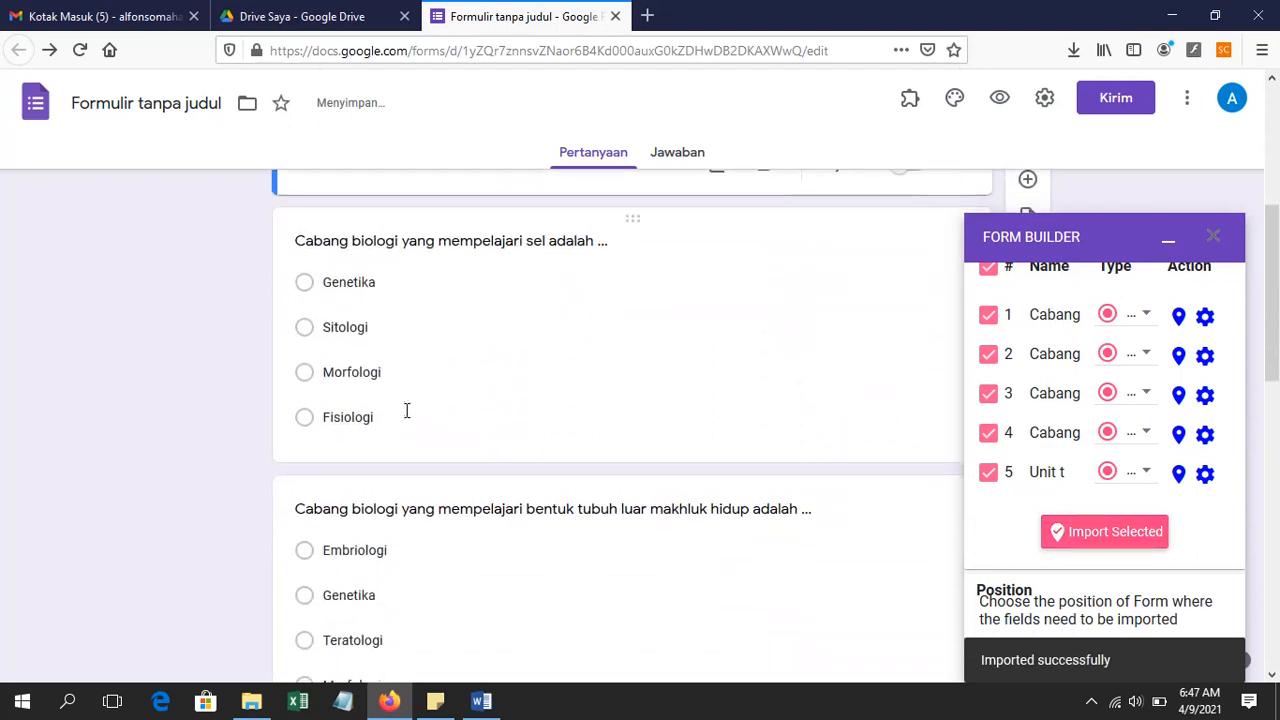
scroll(450, 425, down, 8)
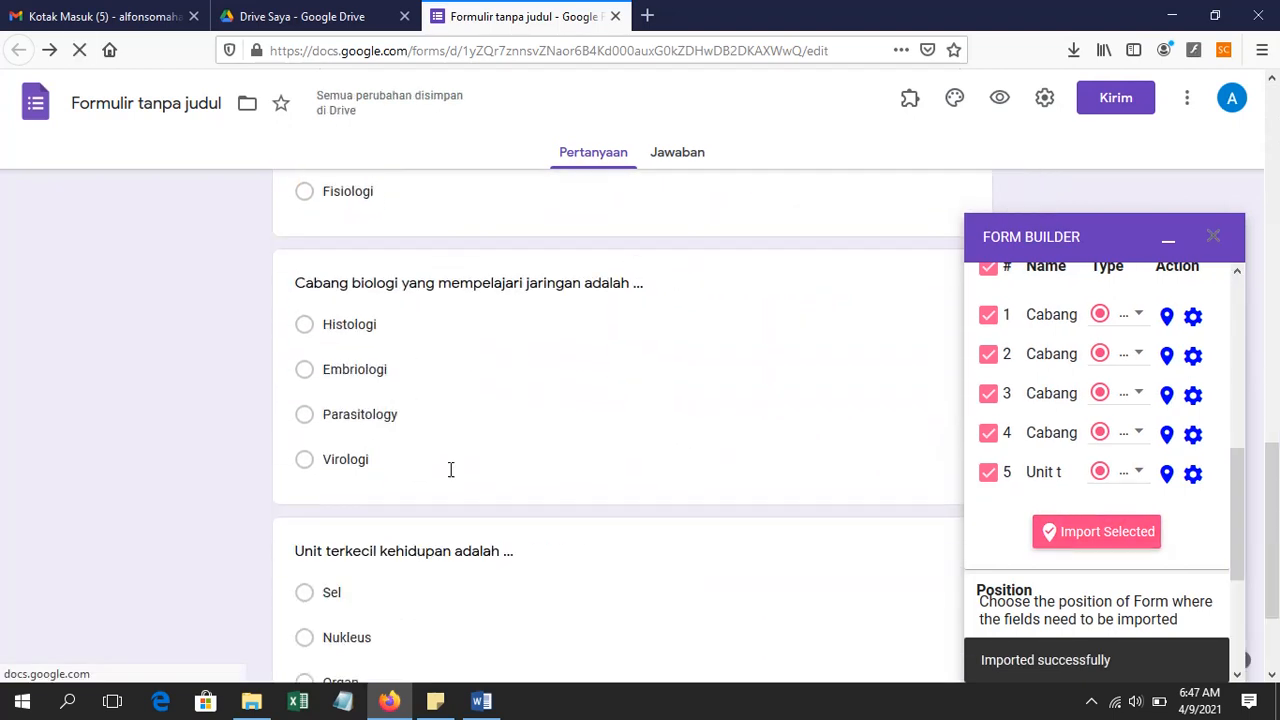
scroll(389, 585, down, 2)
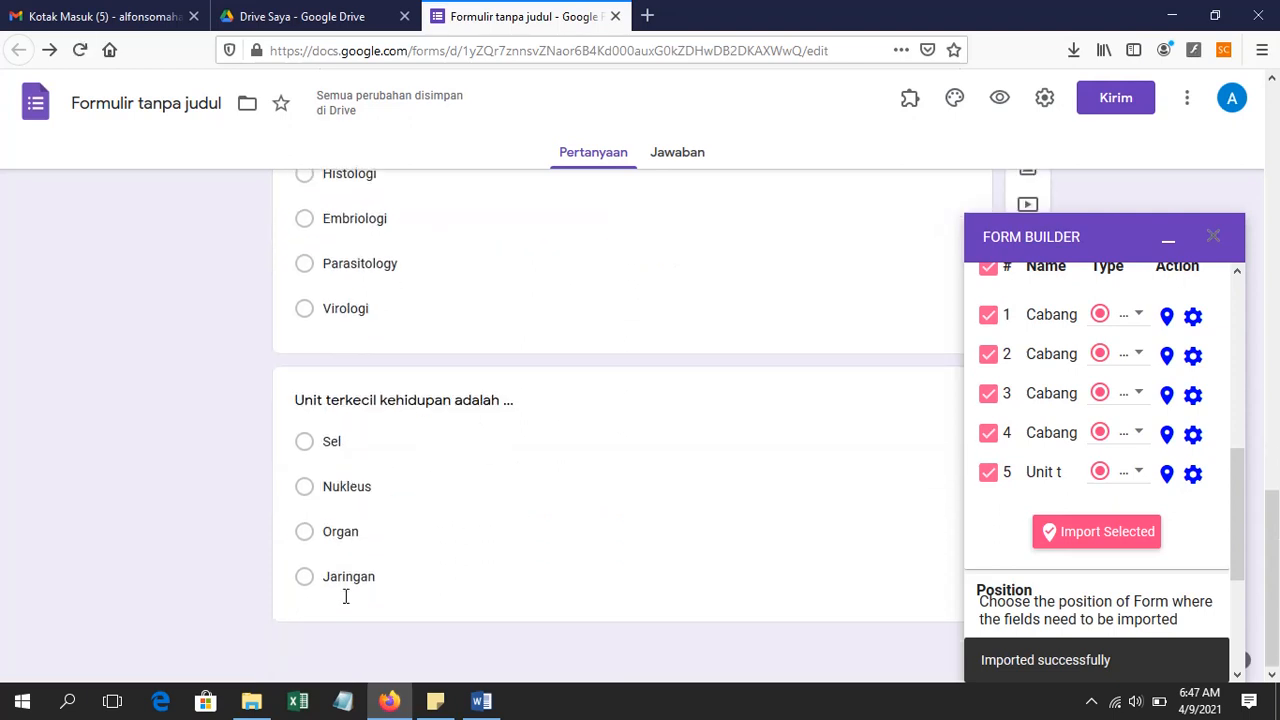
scroll(300, 448, up, 3)
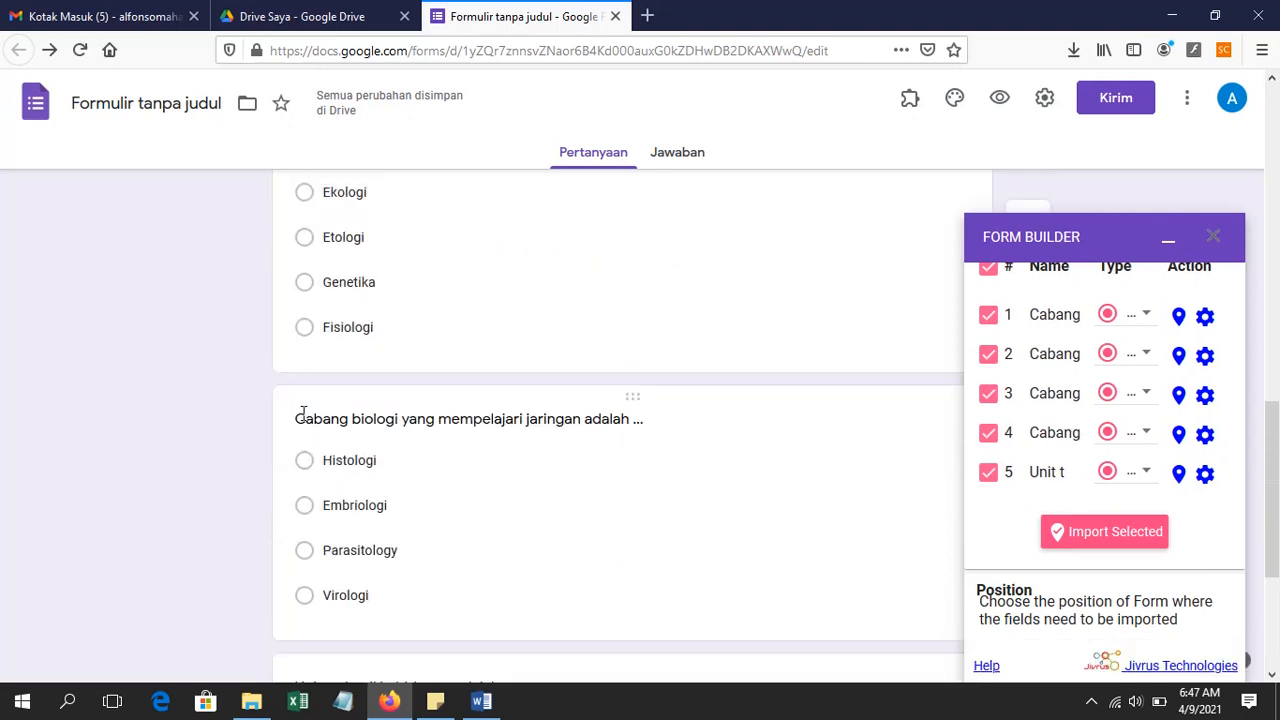
scroll(330, 447, down, 2)
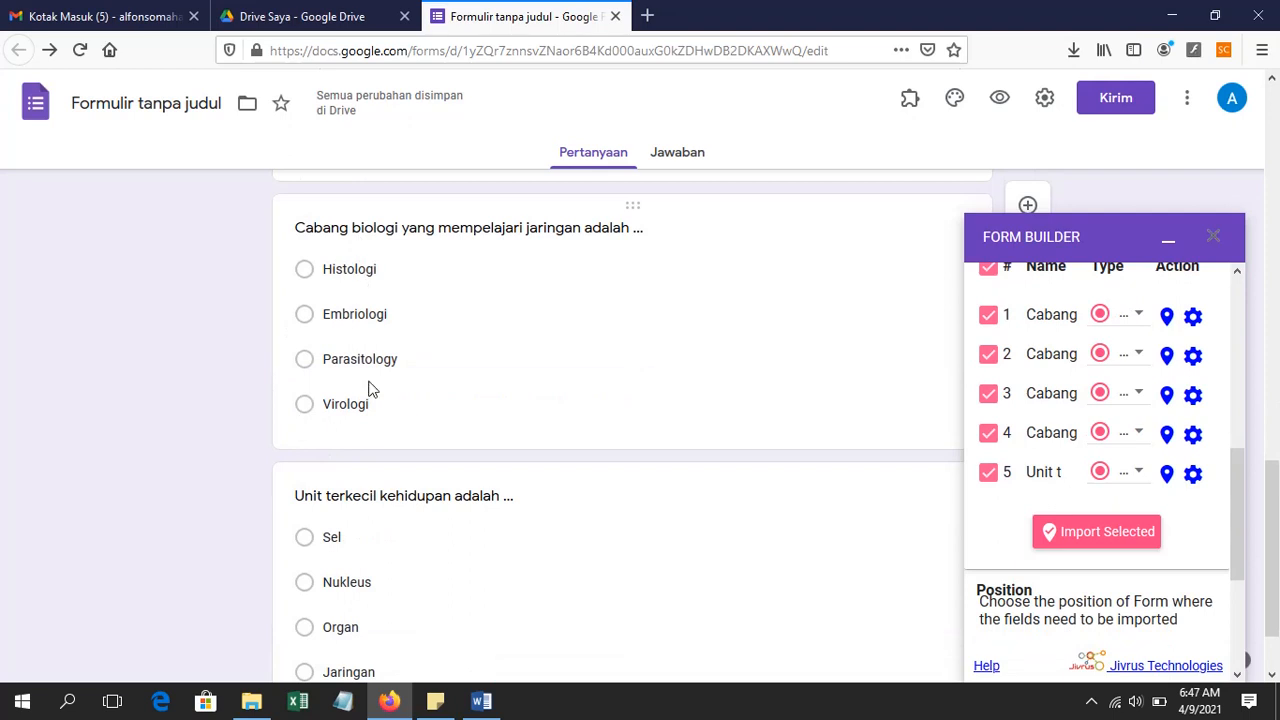
scroll(520, 398, up, 5)
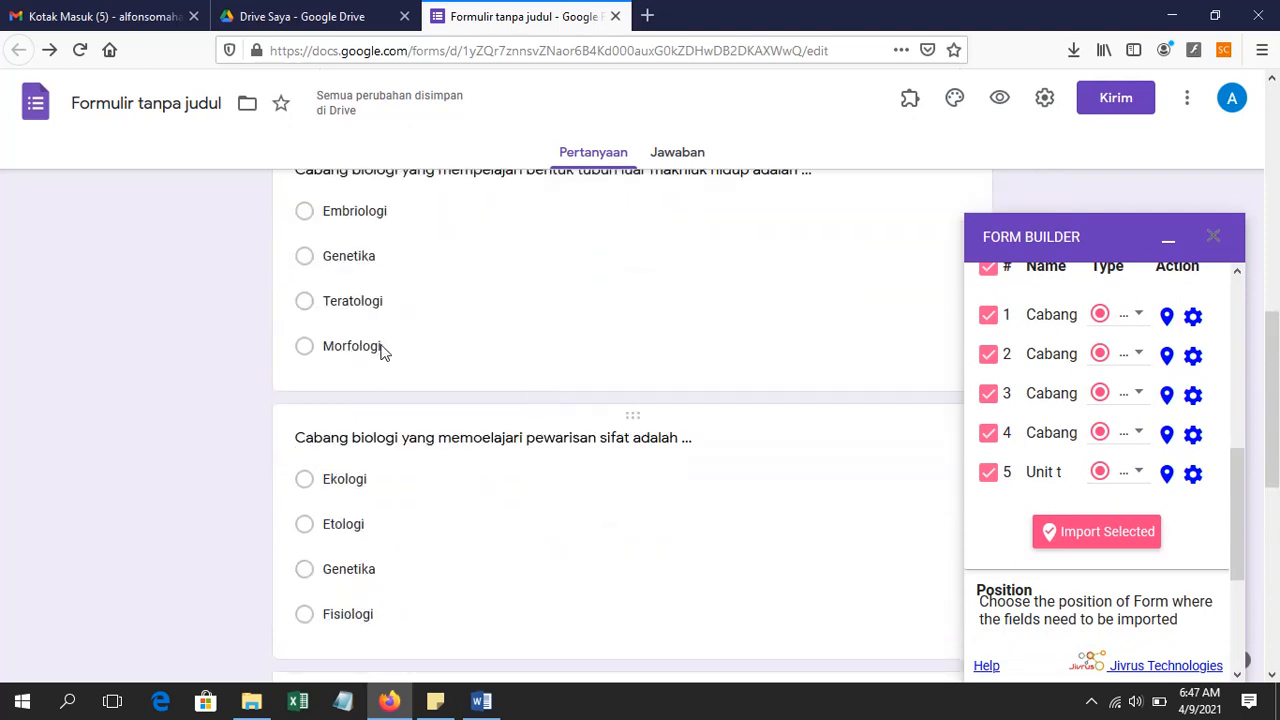
scroll(391, 358, up, 4)
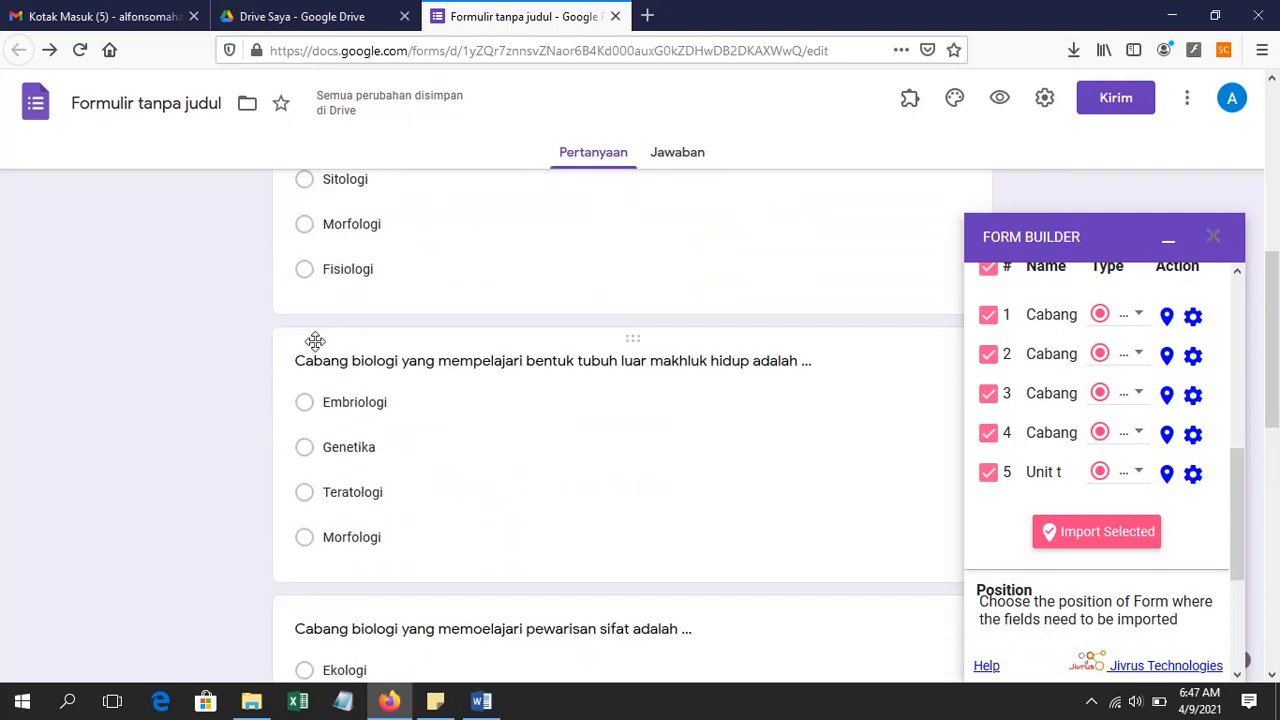
click(1214, 243)
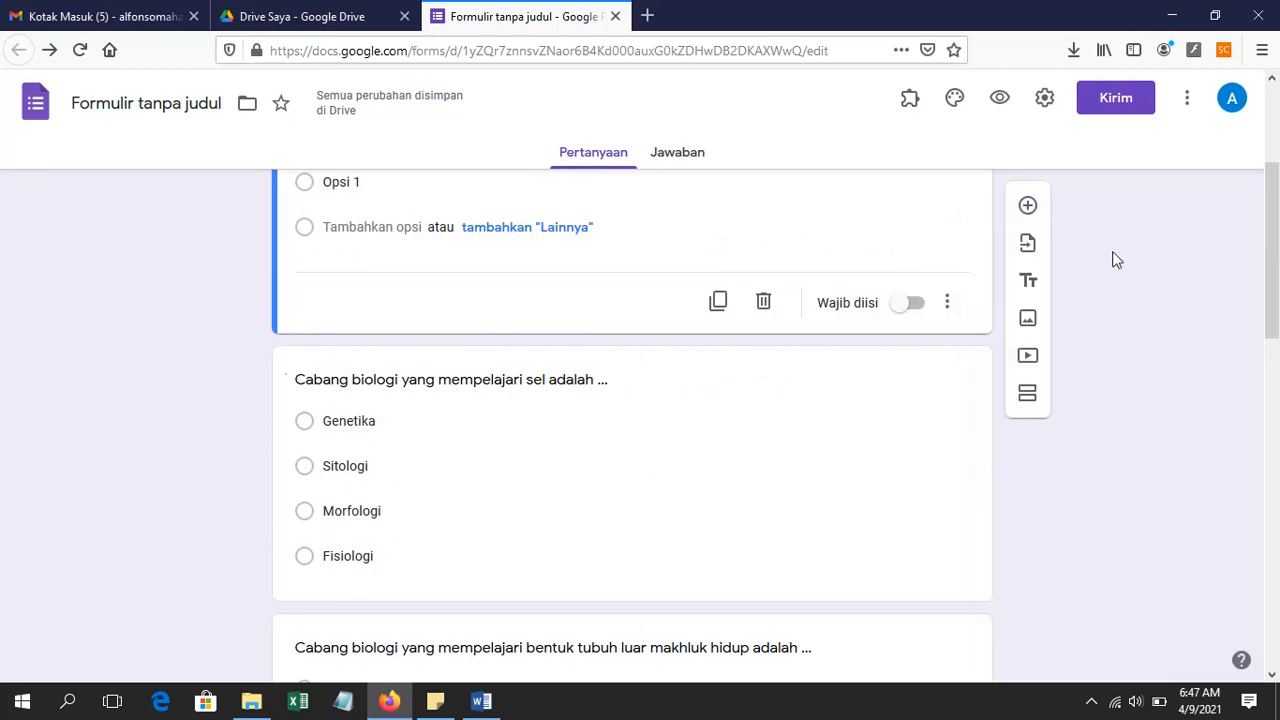
Try adding the number "1." before the imported question "Cabang biologi yang mempelajari sel adalah ..."
scroll(310, 358, up, 3)
scroll(311, 366, down, 5)
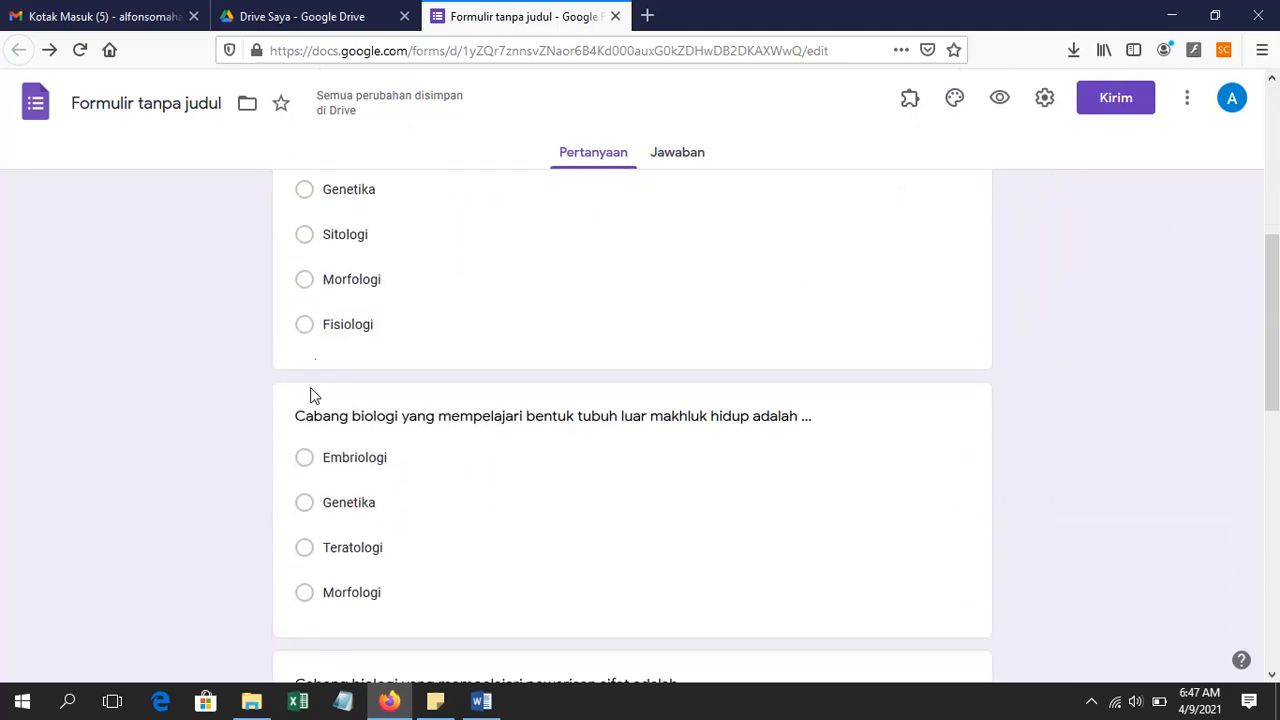
scroll(317, 291, up, 2)
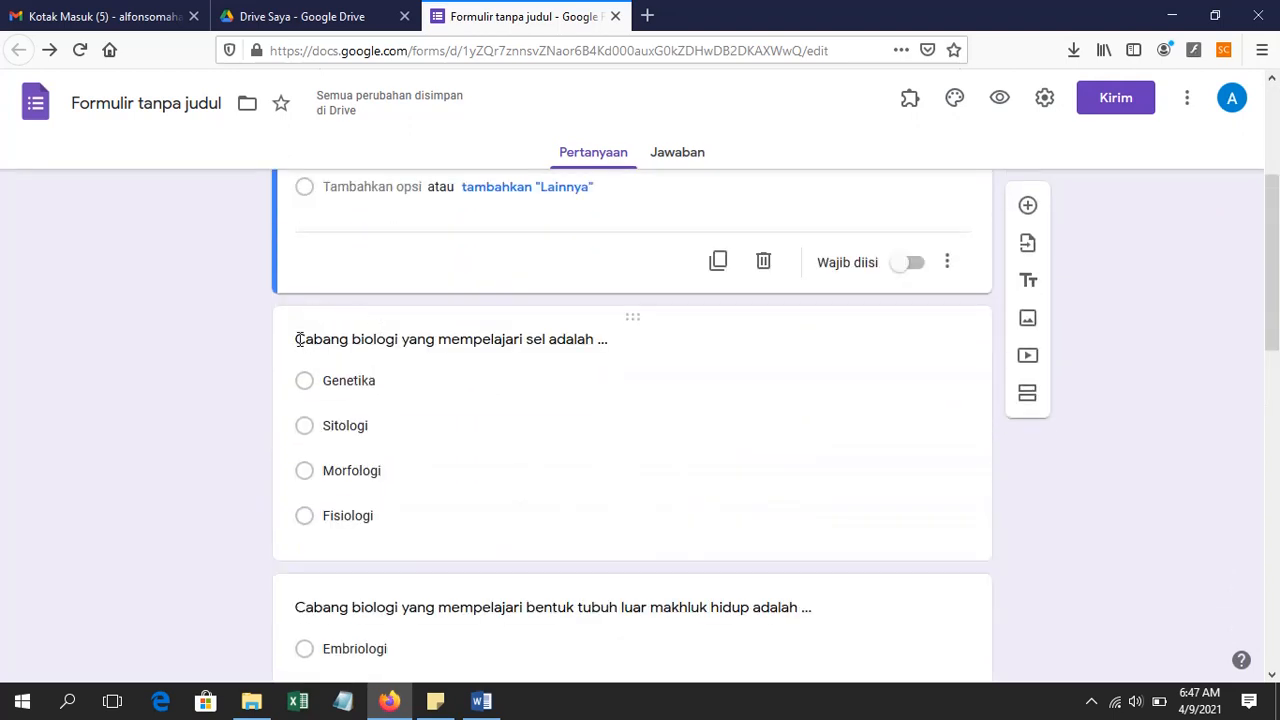
click(299, 340)
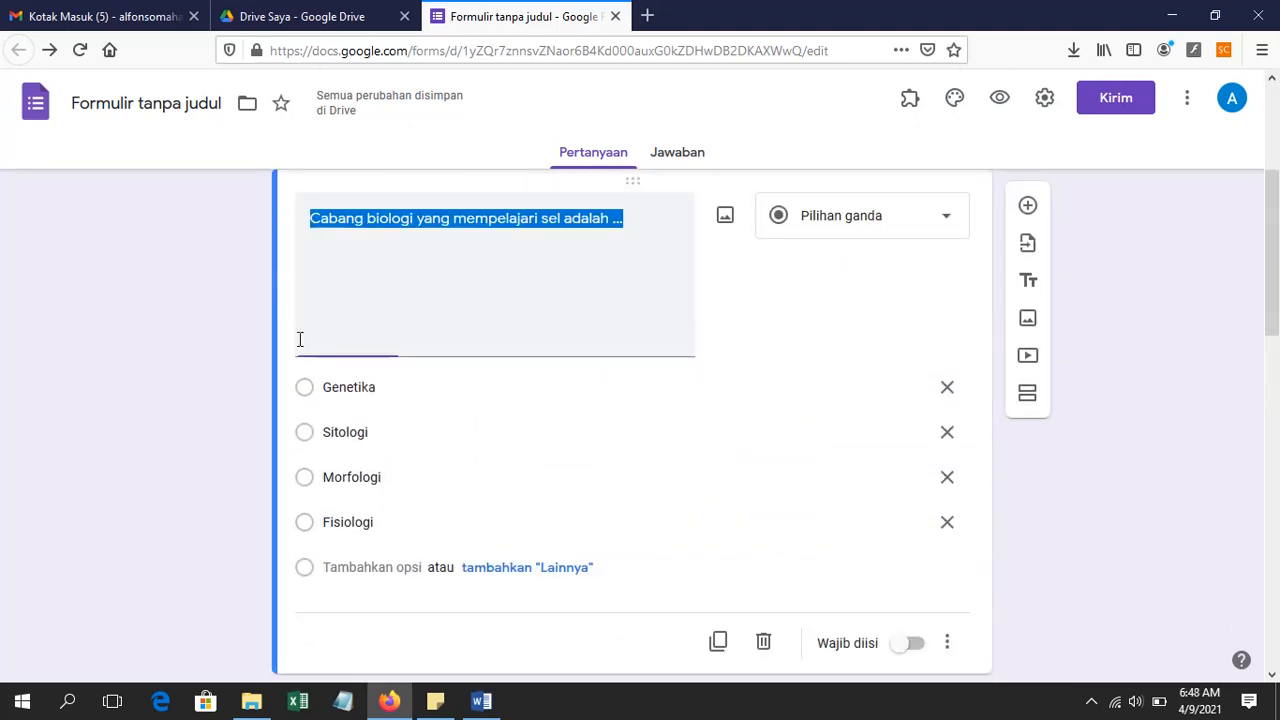
click(316, 225)
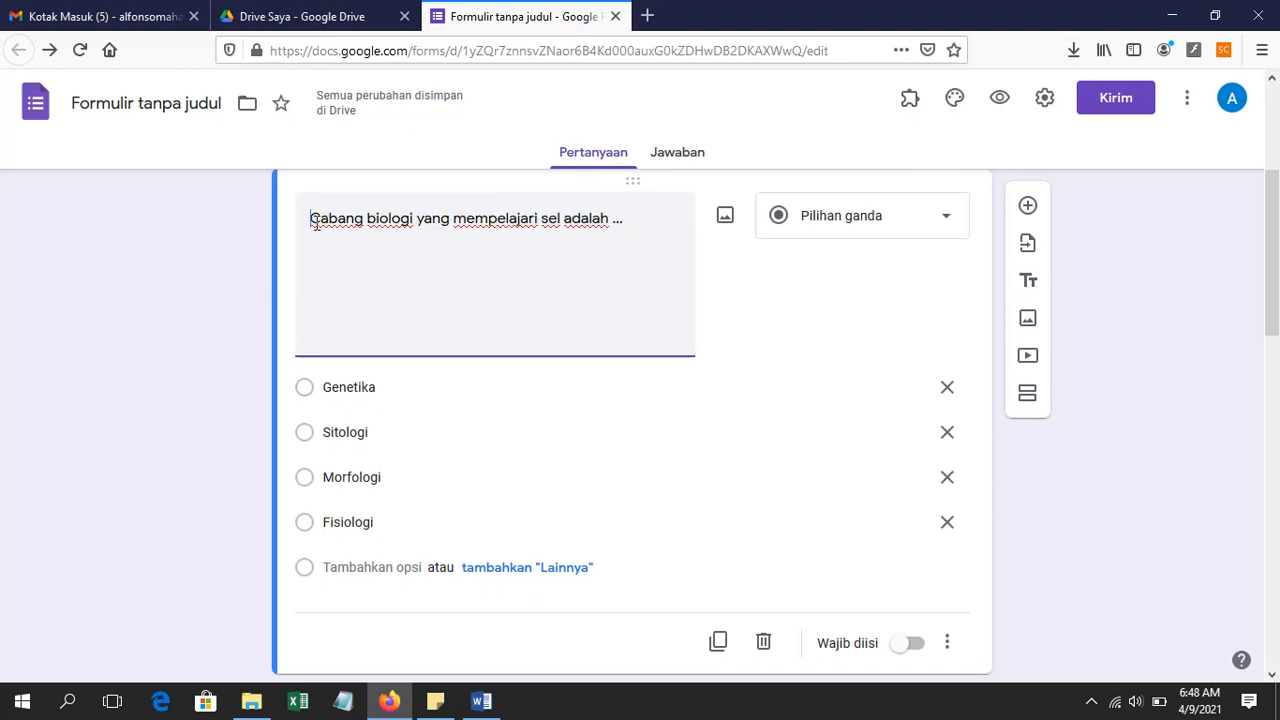
text(1.)
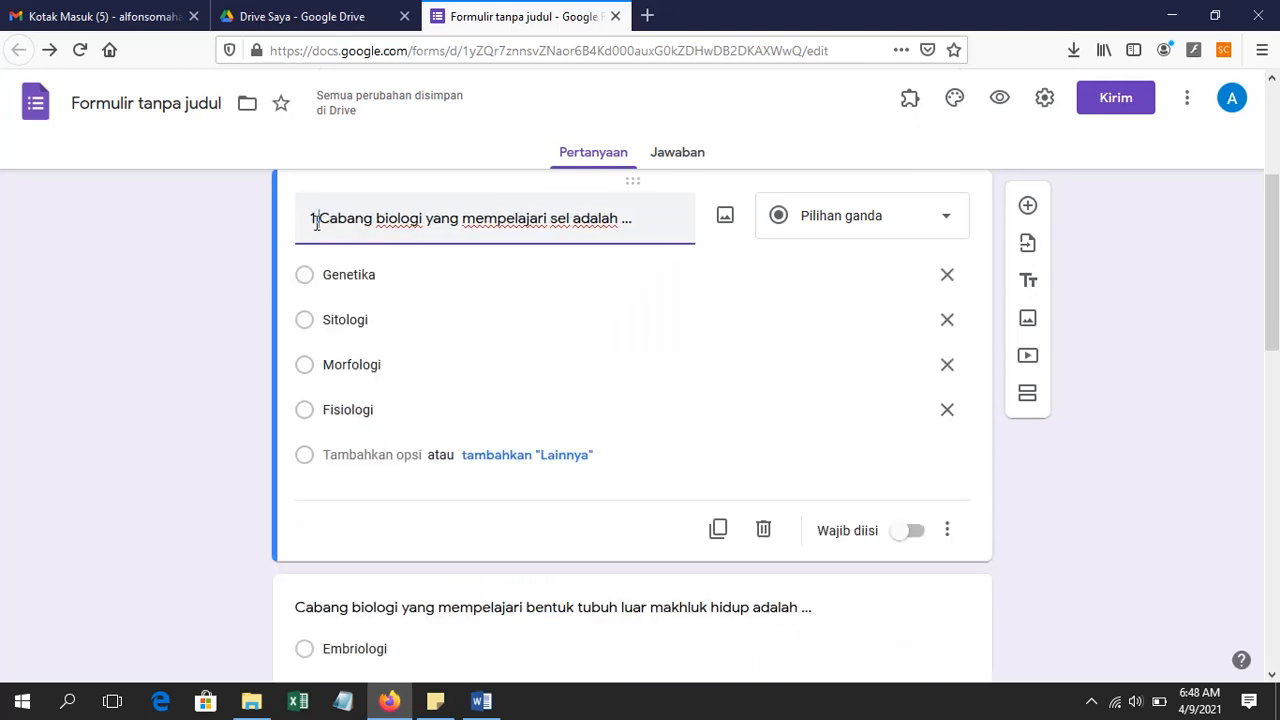
Try adding the letters "a." before the option Genetika and "b." before the option Sitologi
click(330, 275)
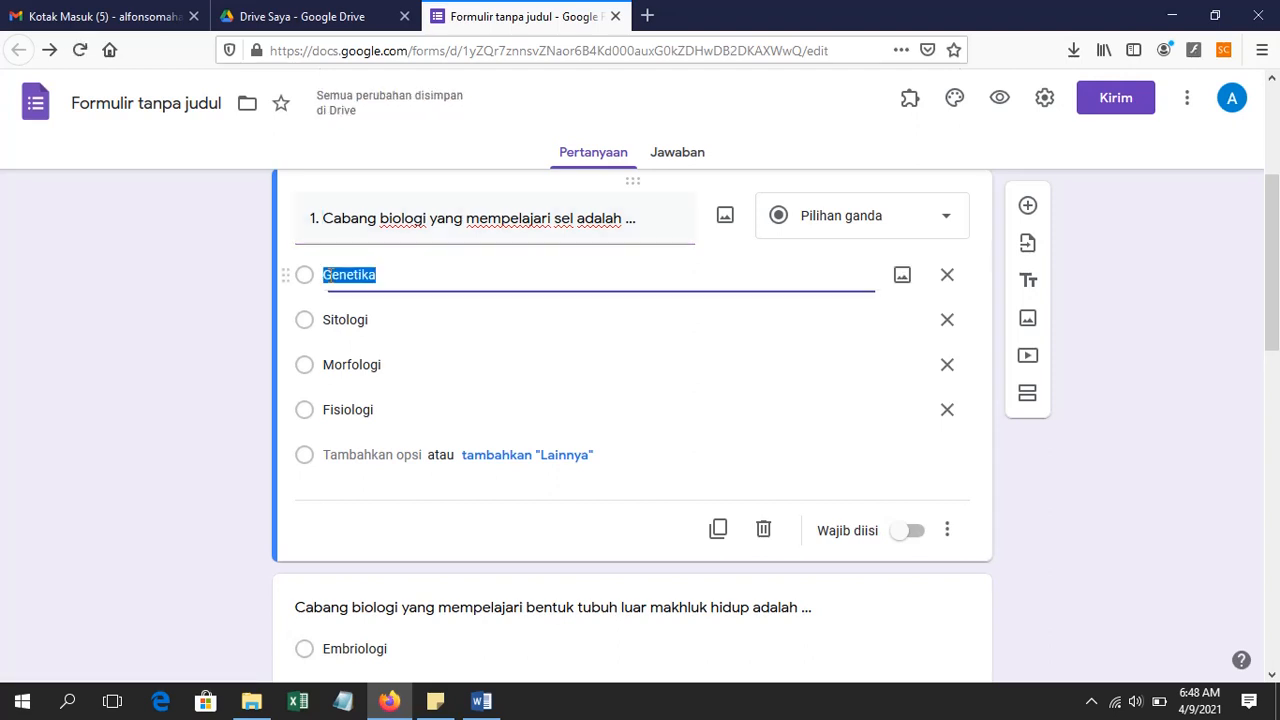
click(330, 276)
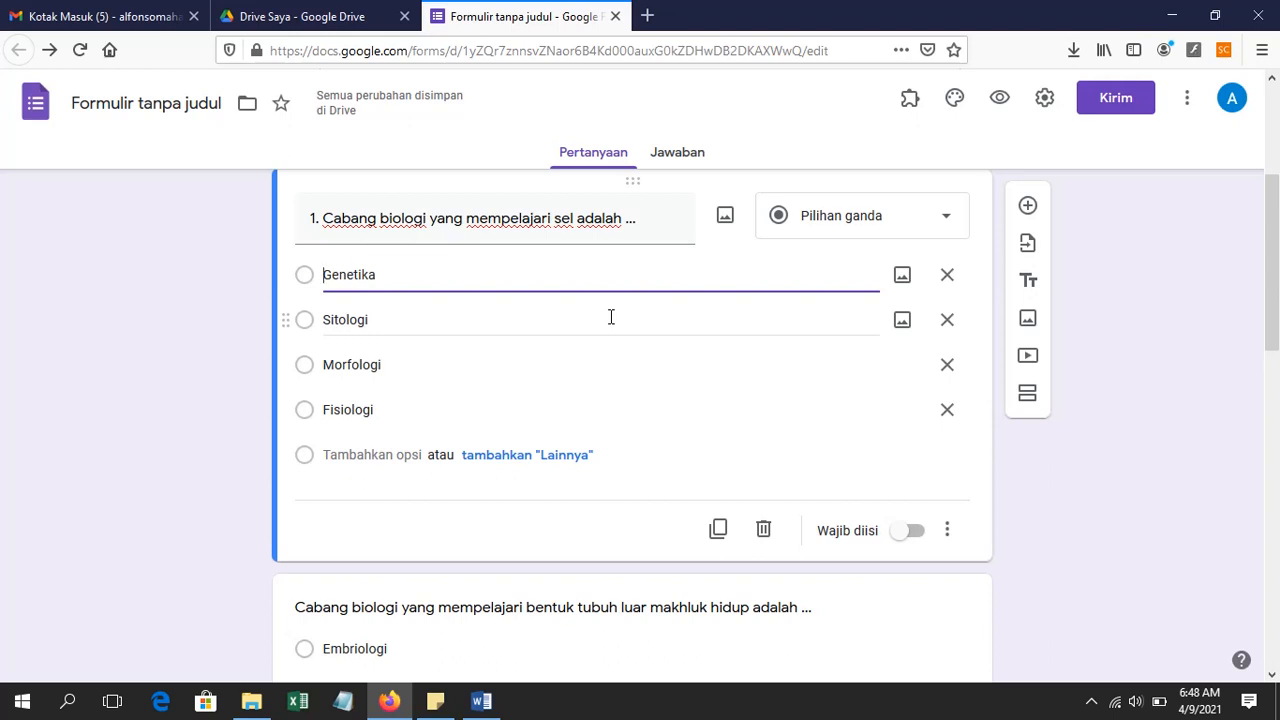
text(a.)
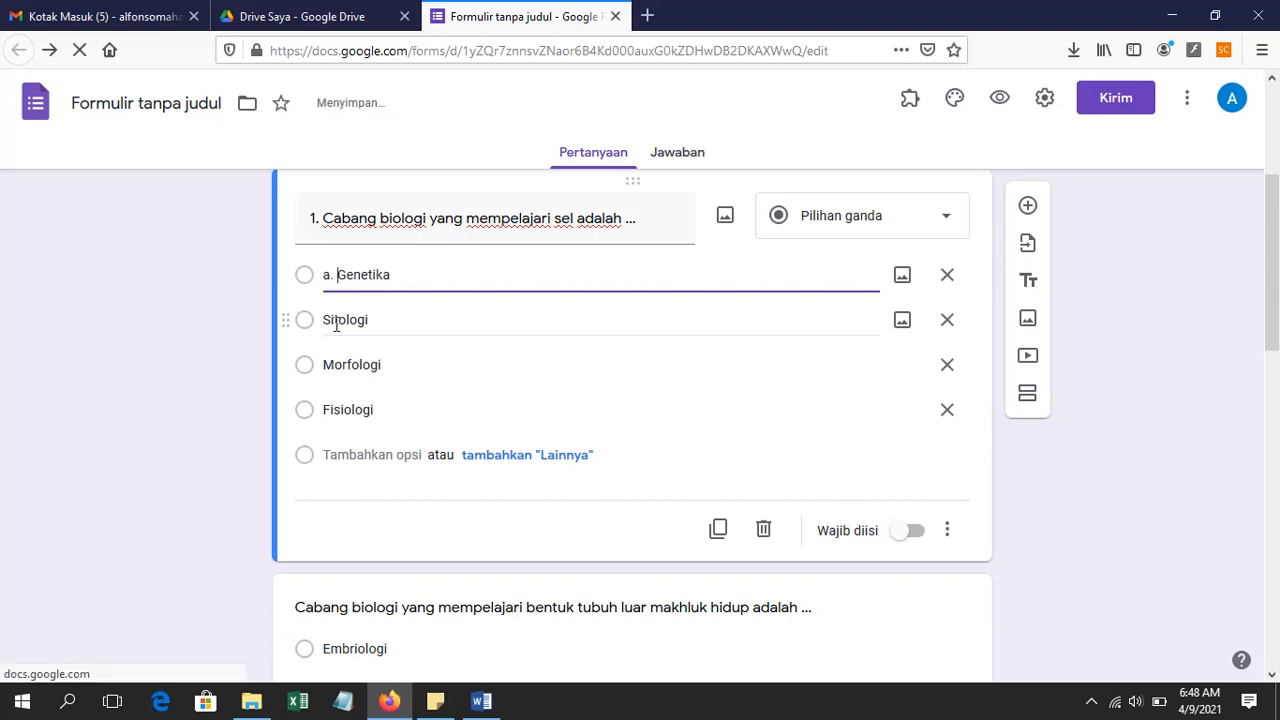
double_click(337, 322)
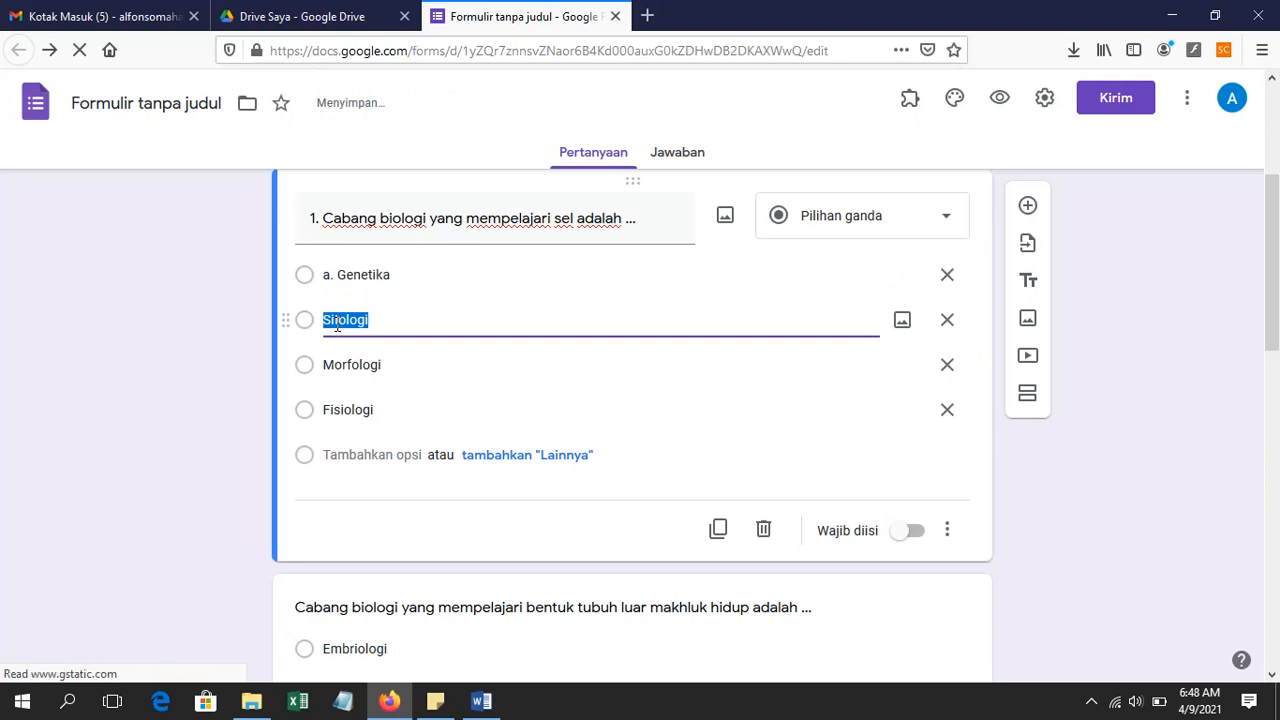
key(Home)
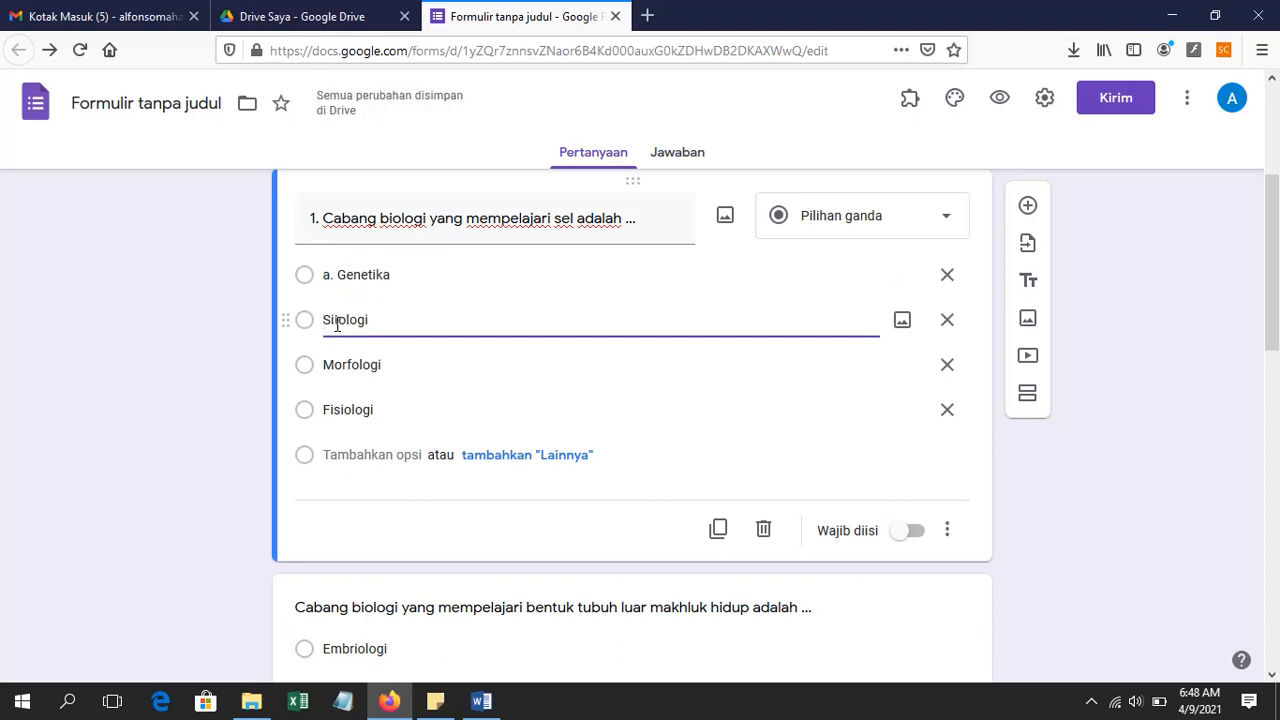
text(b.)
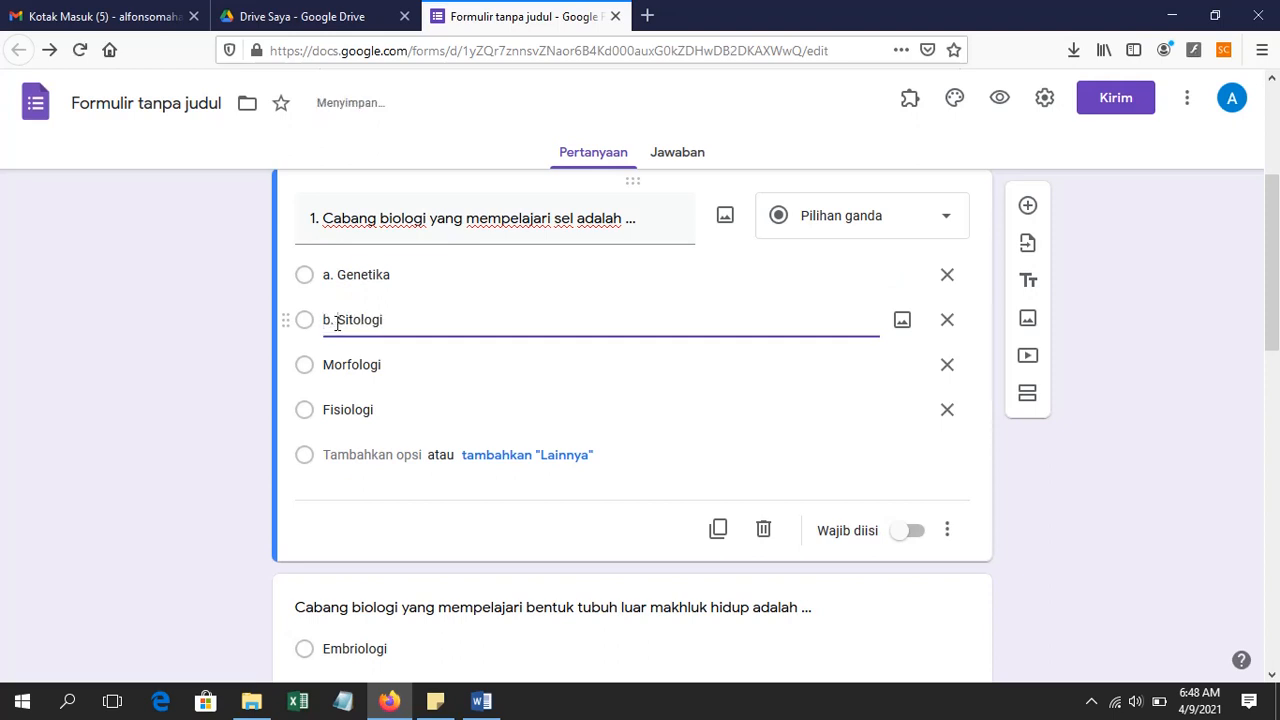
Remove the added letters from the options Sitologi and Genetika
key(BackSpace)
key(BackSpace)
key(BackSpace)
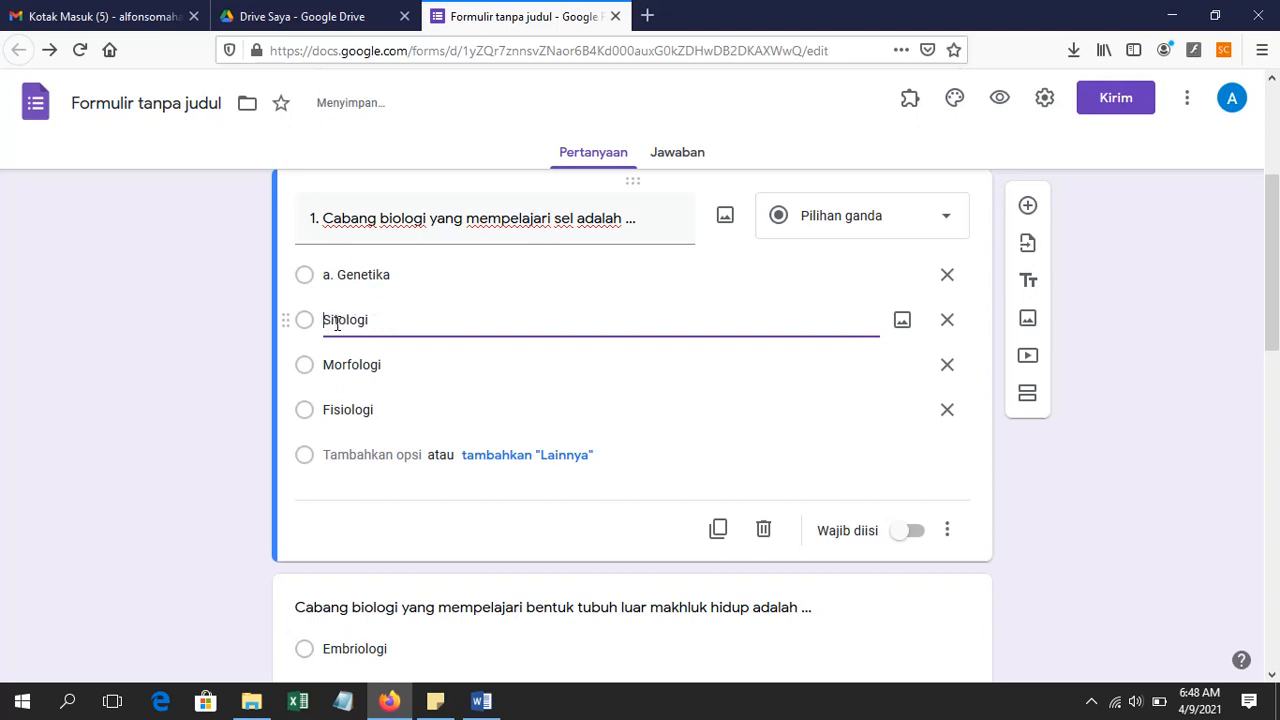
click(341, 271)
click(341, 271)
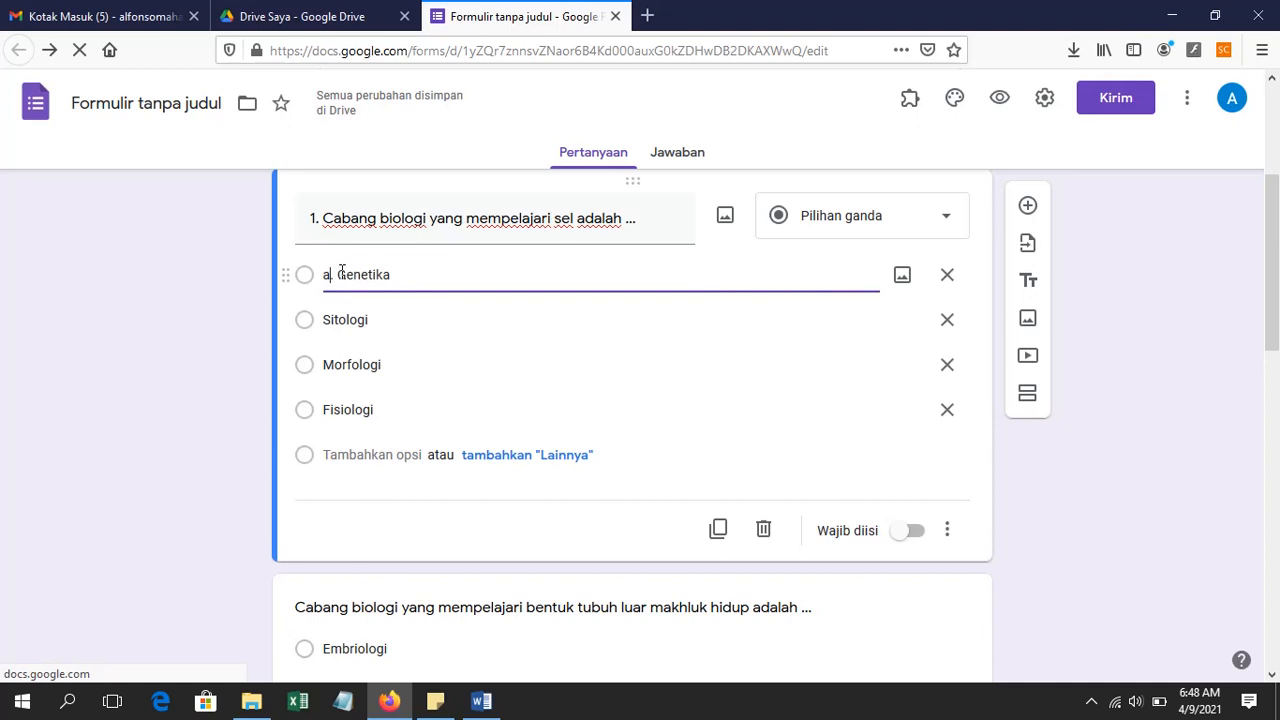
text(.)
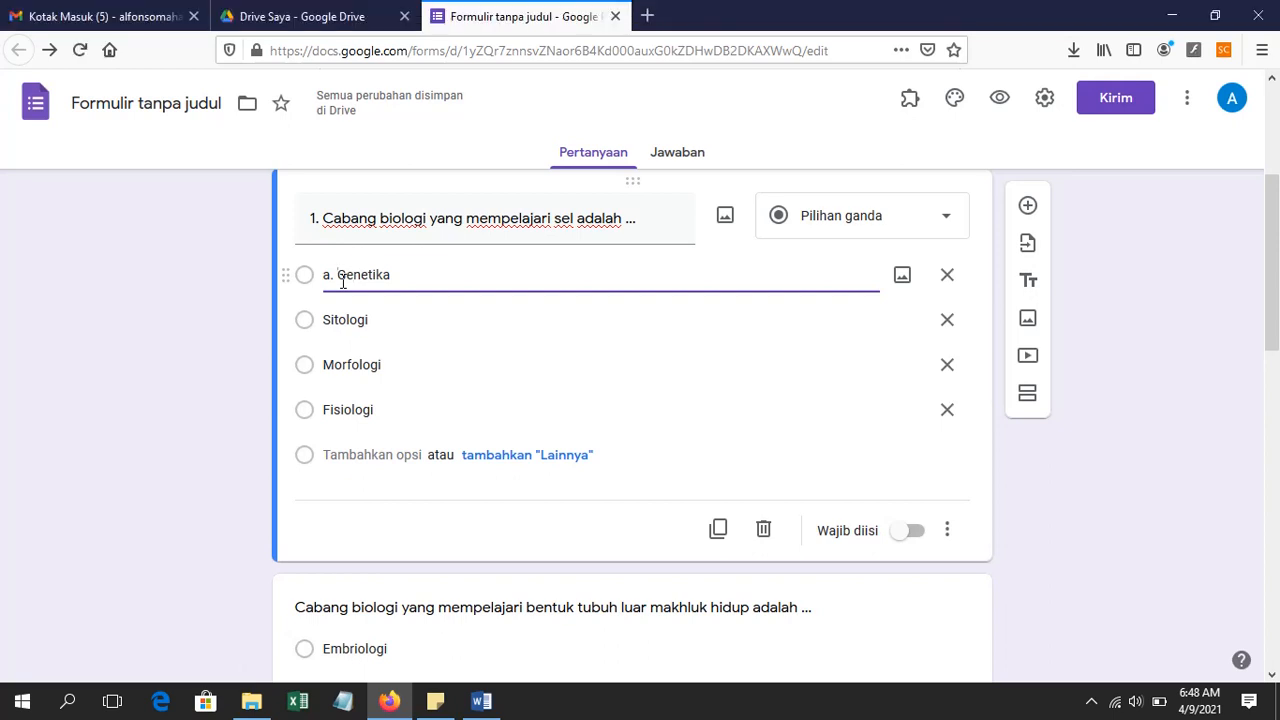
key(BackSpace)
key(BackSpace)
key(BackSpace)
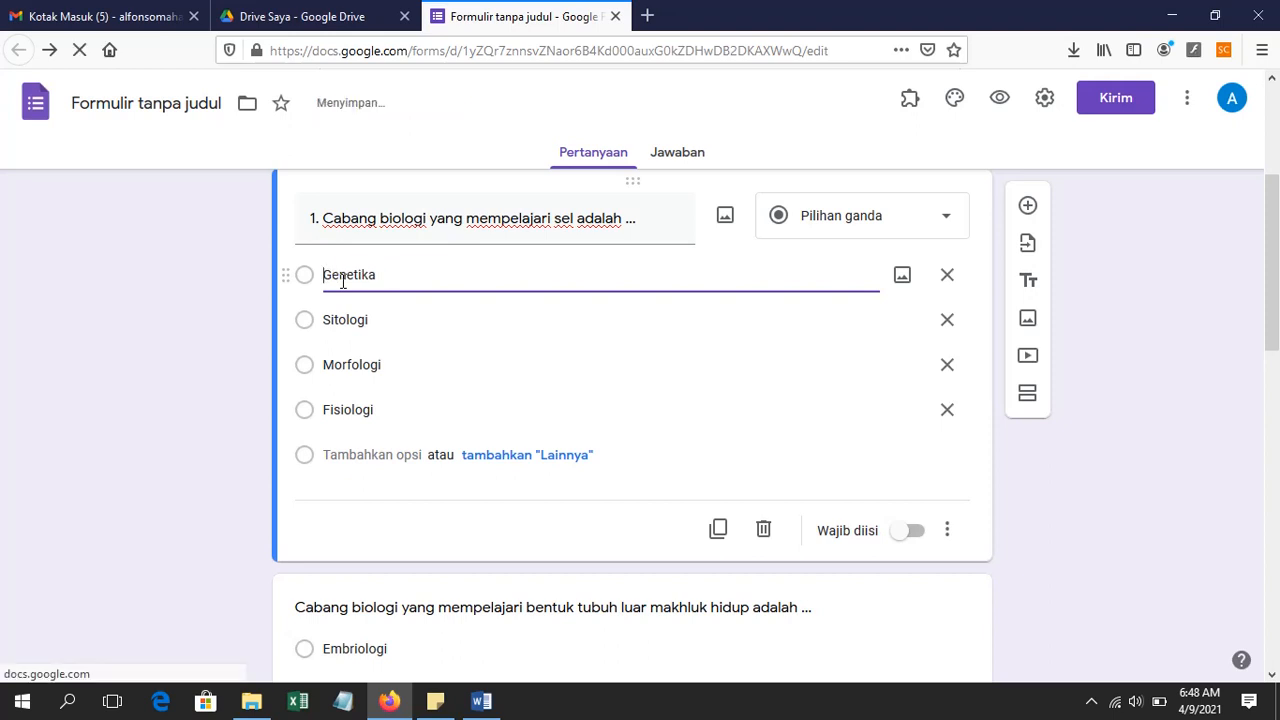
Remove the number "1." from the start of the question about the branch of biology studying cells
click(326, 233)
click(321, 219)
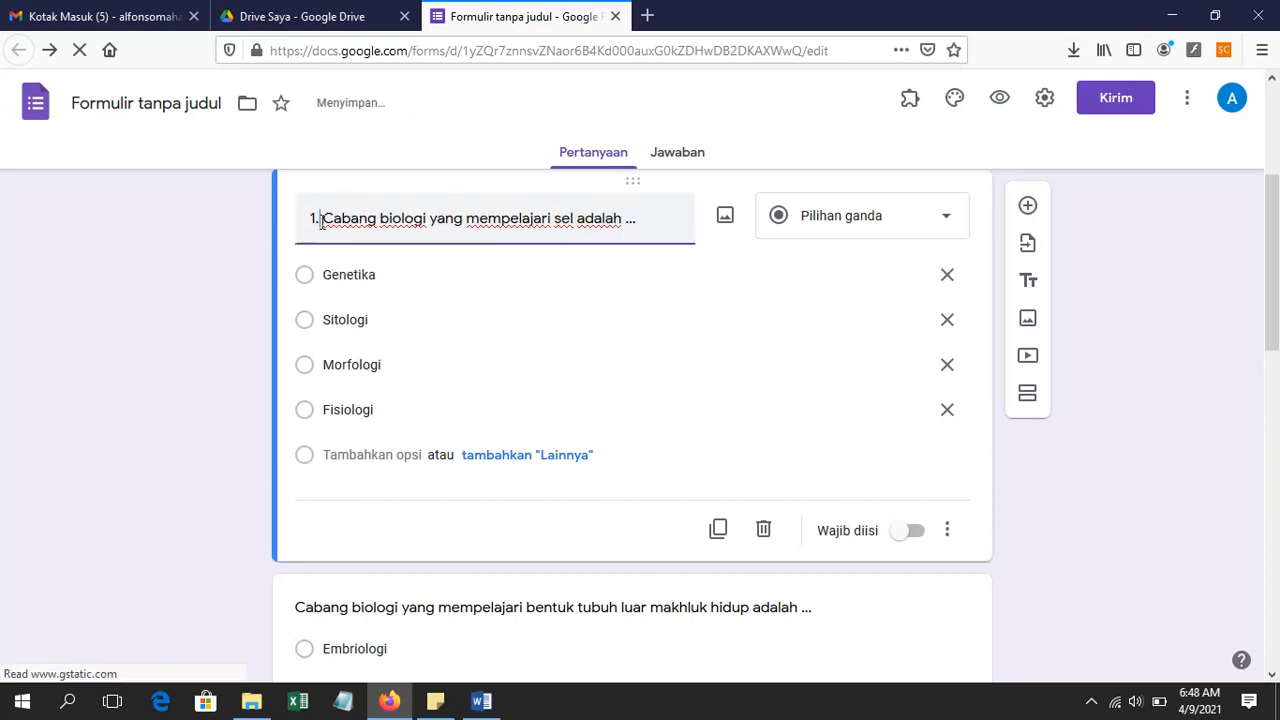
key(BackSpace)
key(BackSpace)
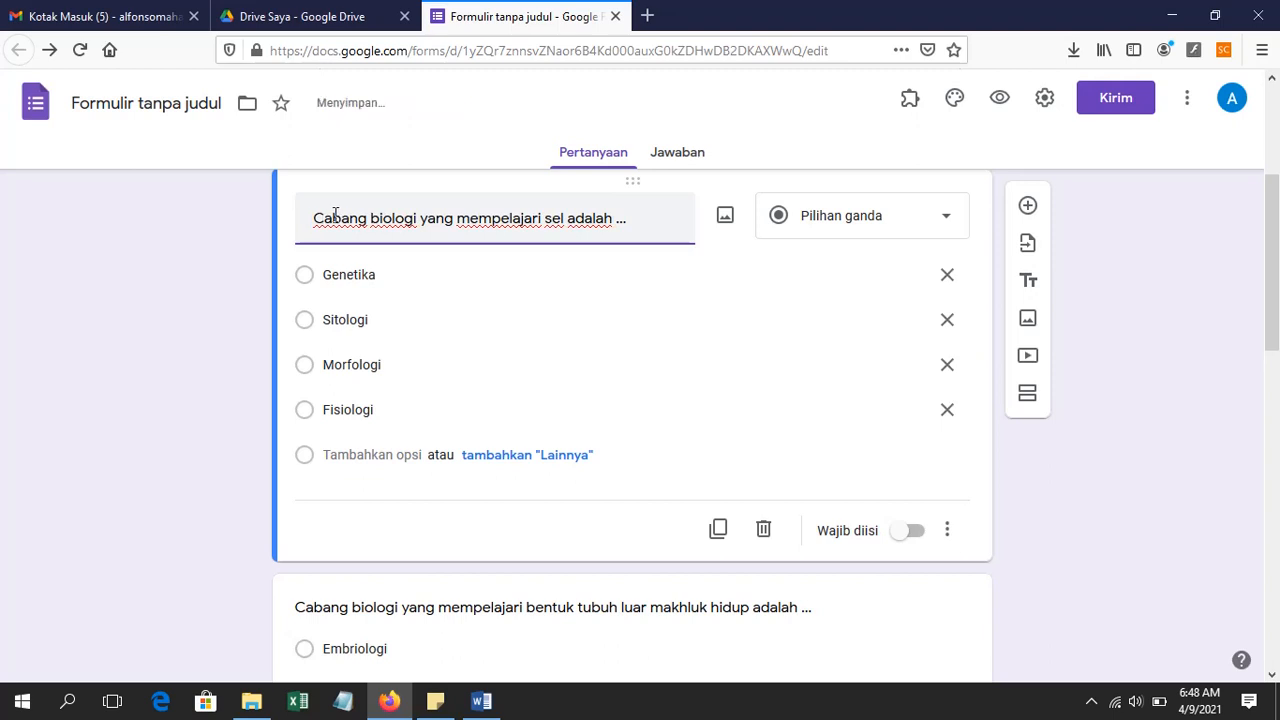
scroll(457, 386, up, 3)
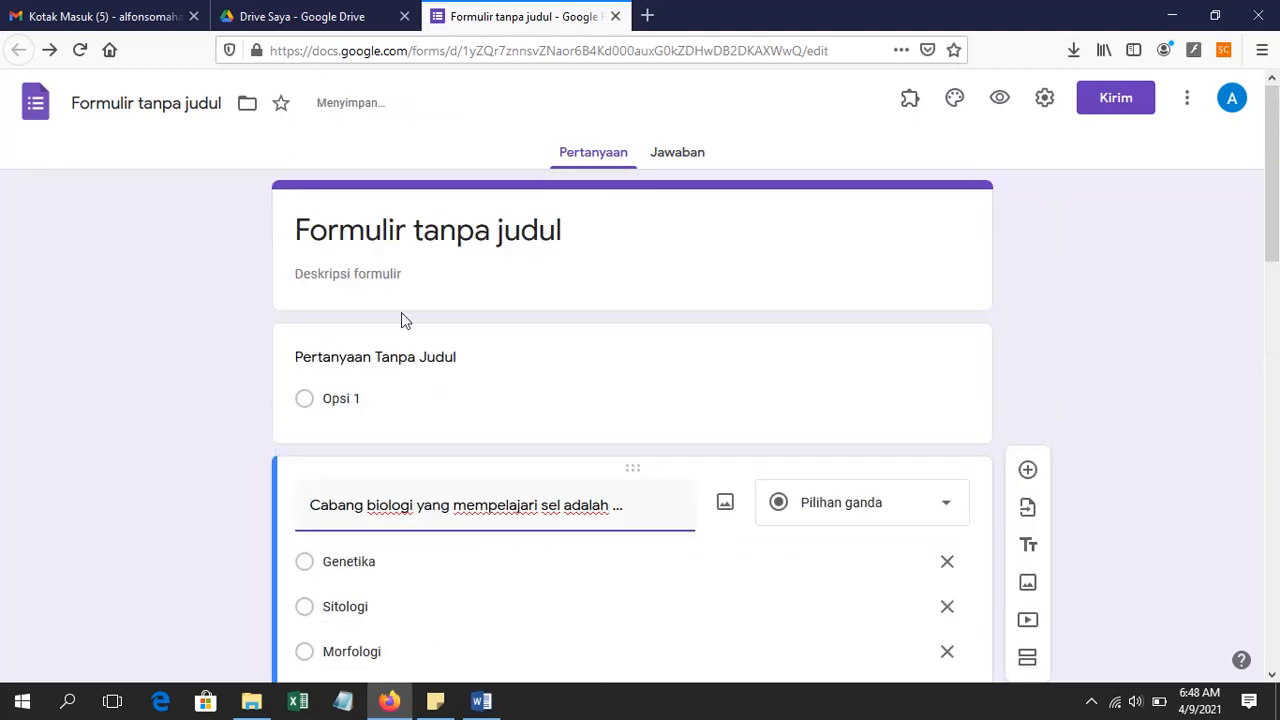
Retitle the first untitled question as "Nama" with a short answer and make it required
click(410, 356)
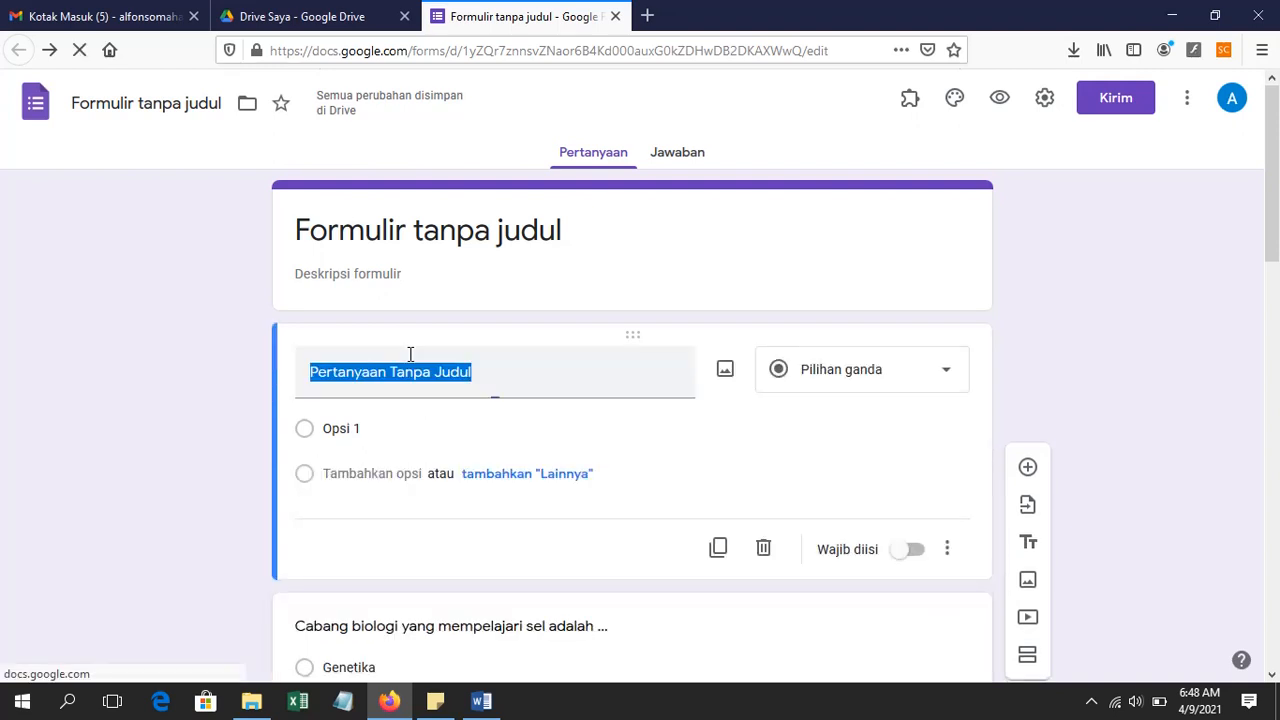
text(Nama)
key(BackSpace)
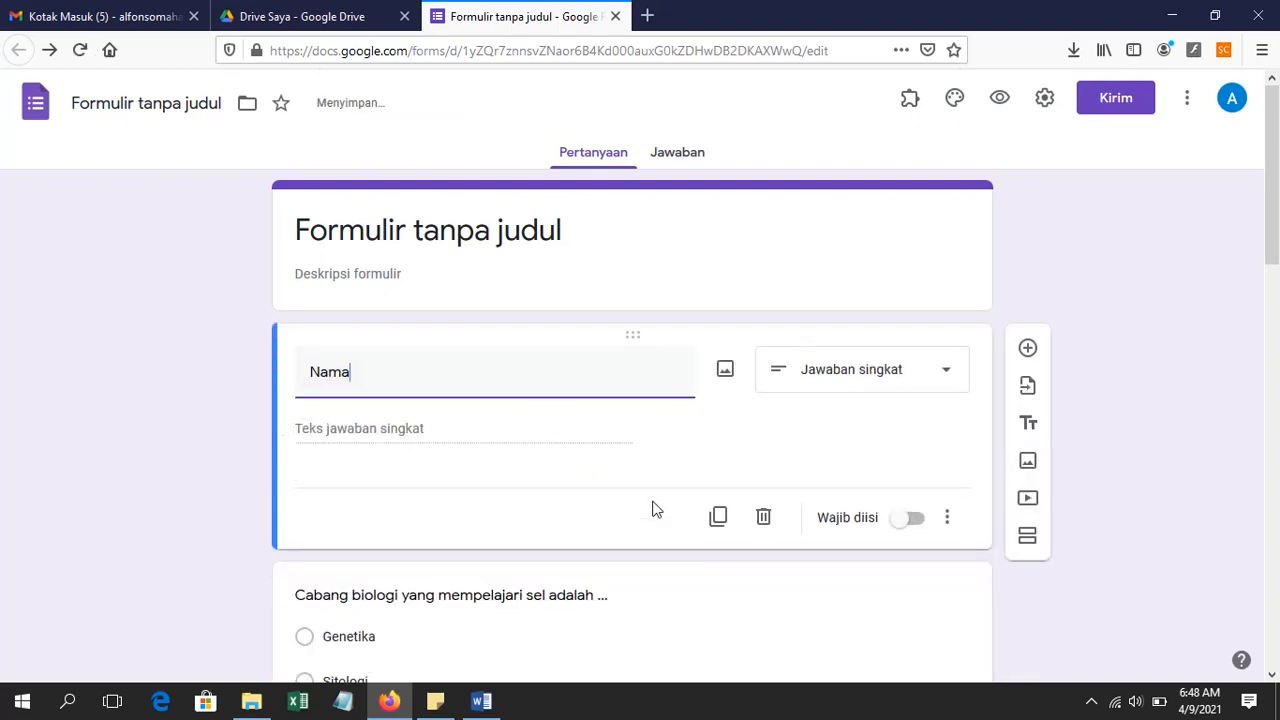
click(913, 524)
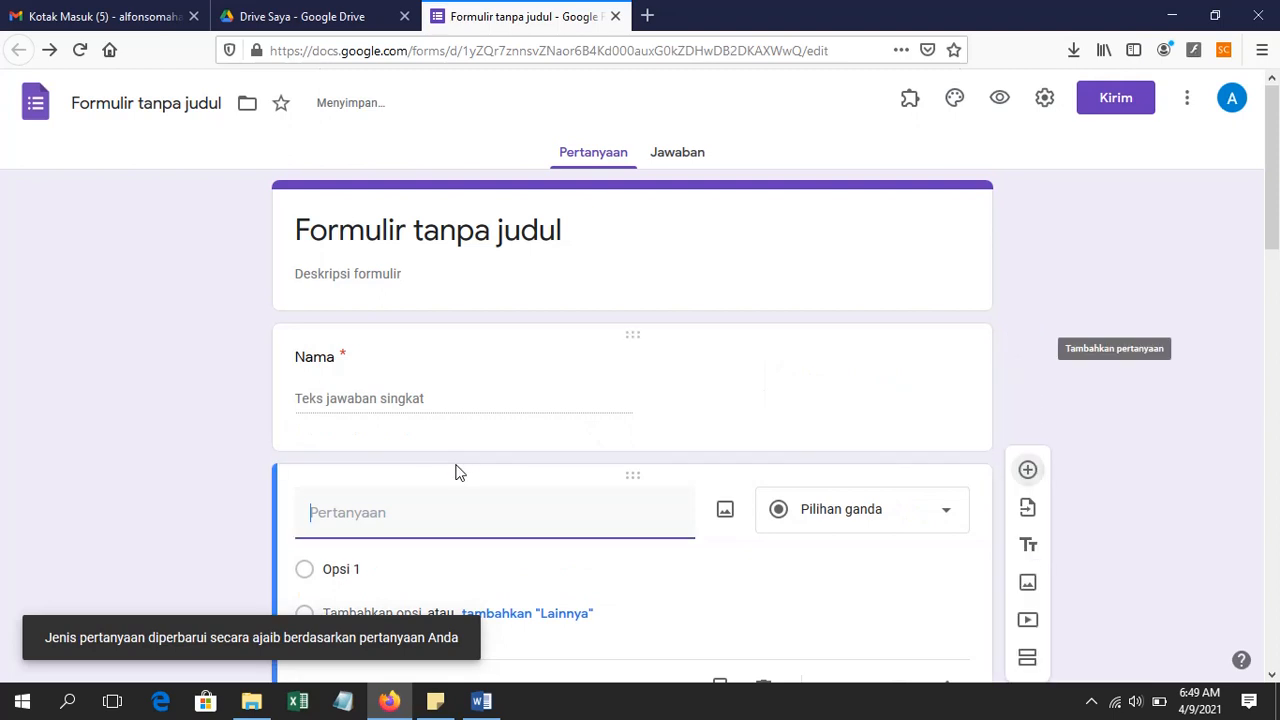
Add a required multiple-choice question "Kelas" below Nama with the options IPA 1, IPA 2 and IPA 3
text(Kelas)
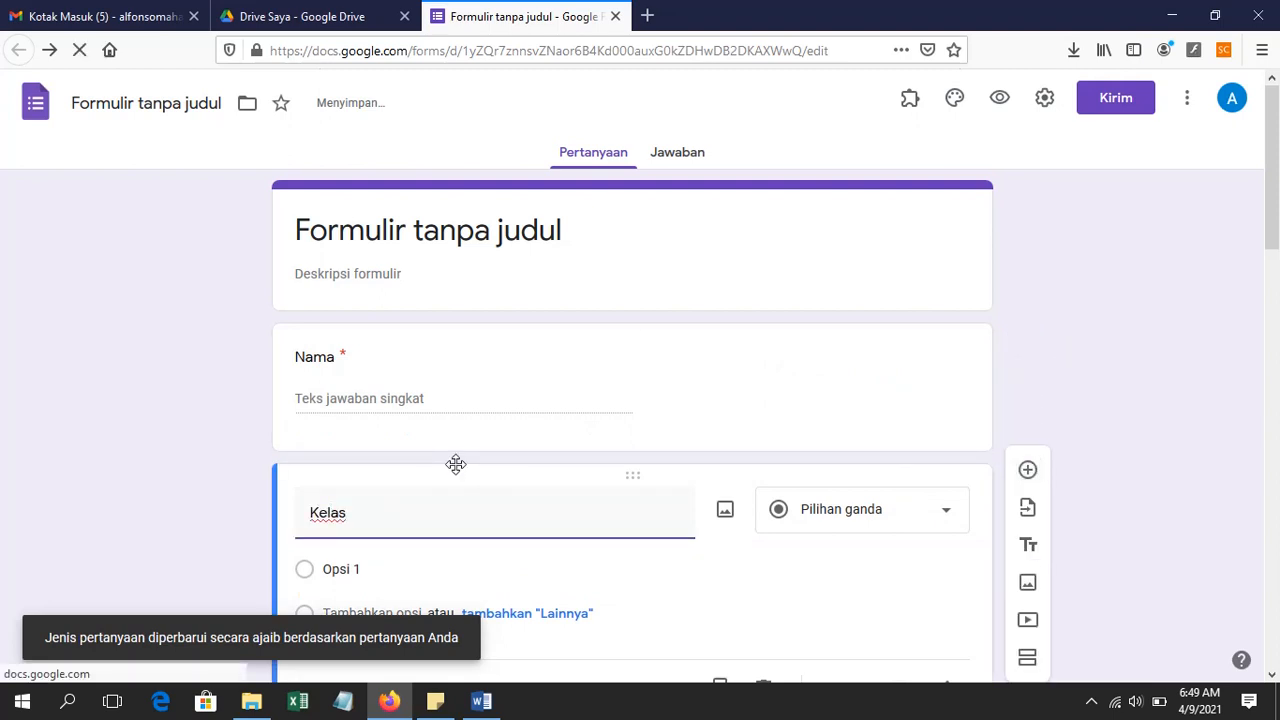
scroll(451, 477, down, 3)
click(373, 282)
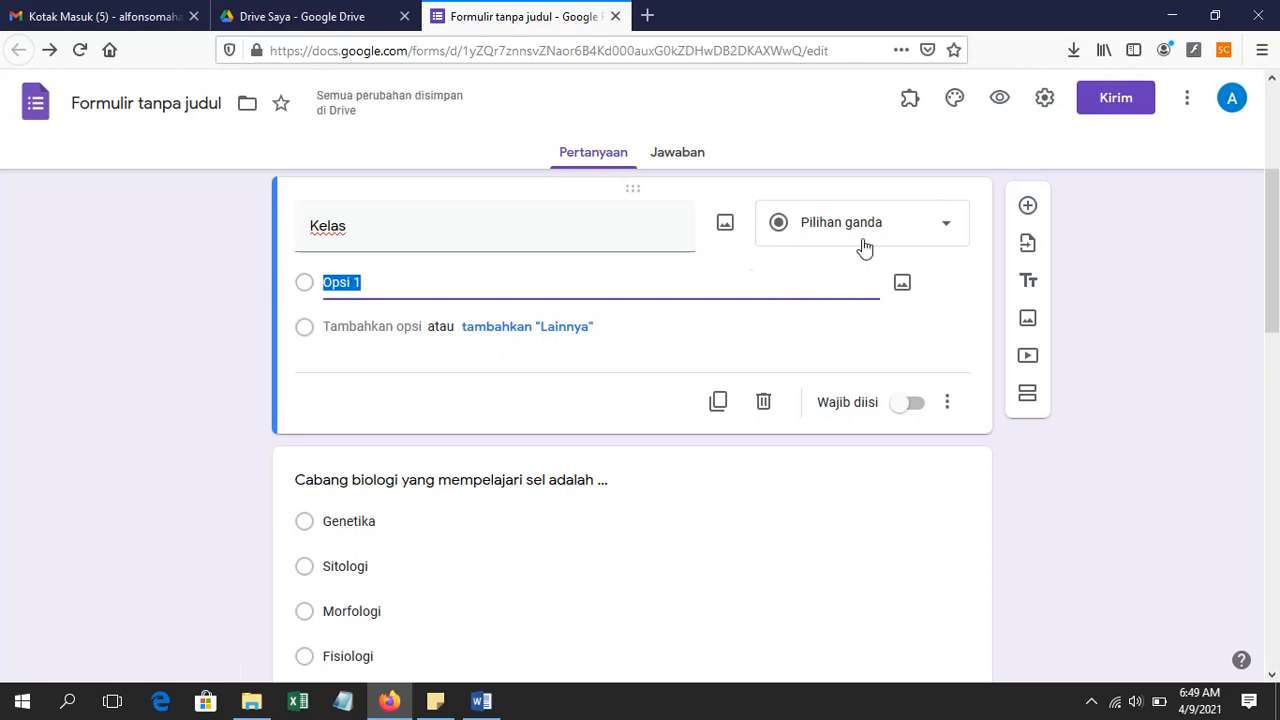
text(IPA)
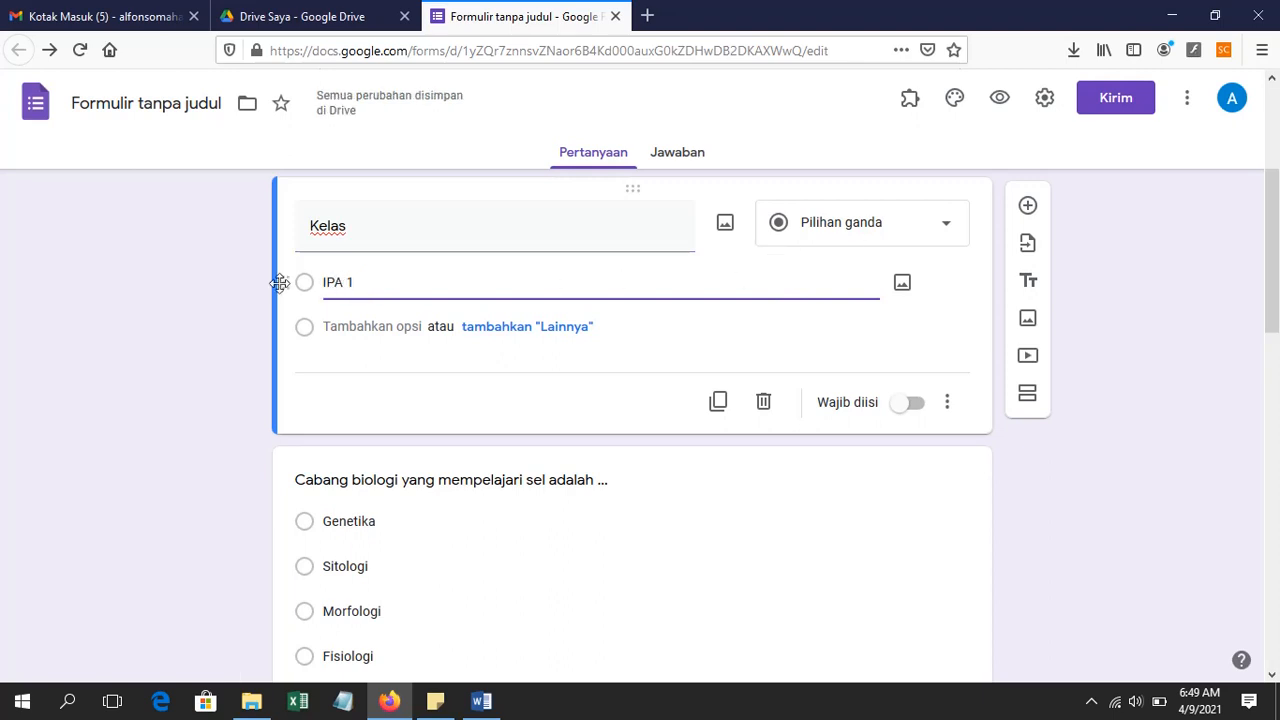
click(344, 322)
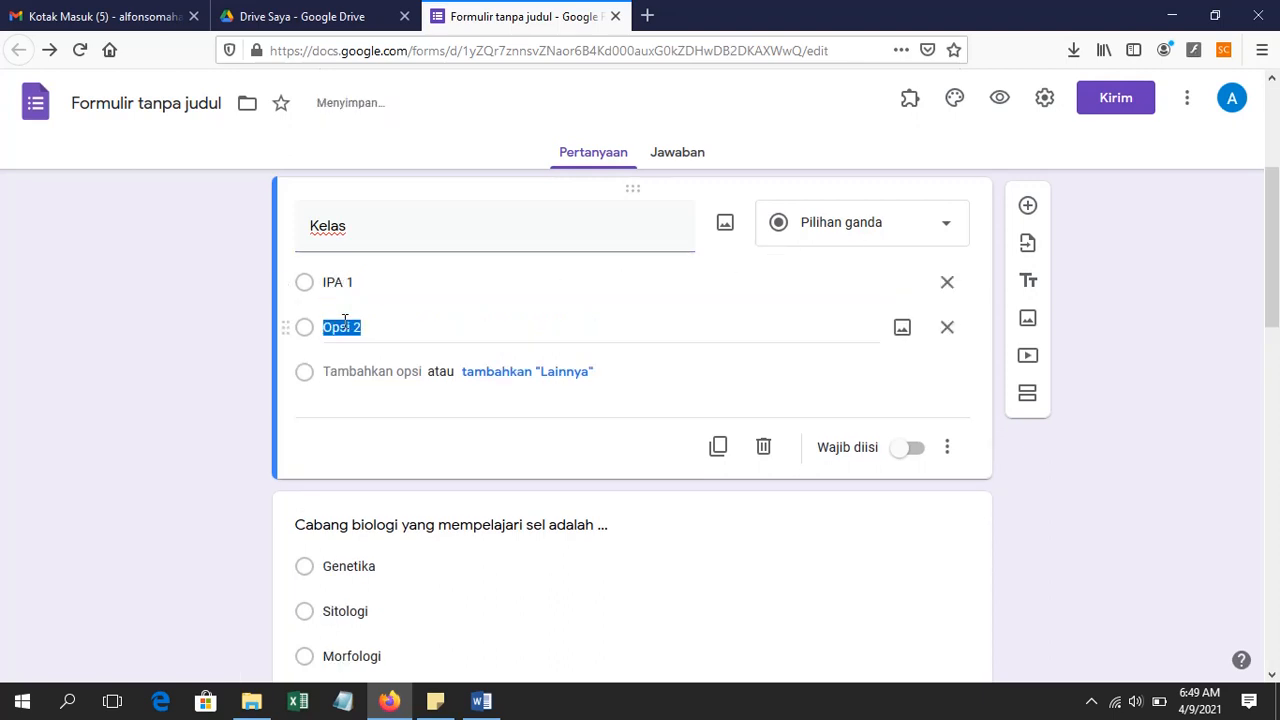
text(IPA 2)
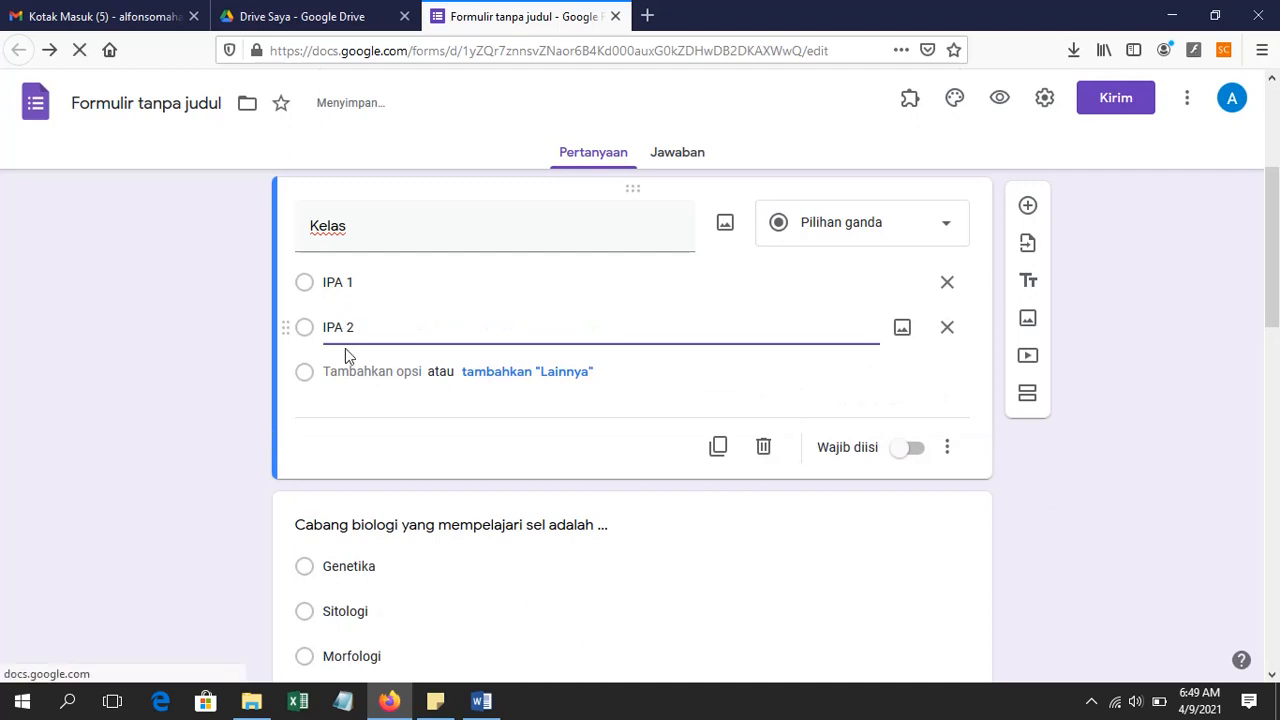
click(350, 370)
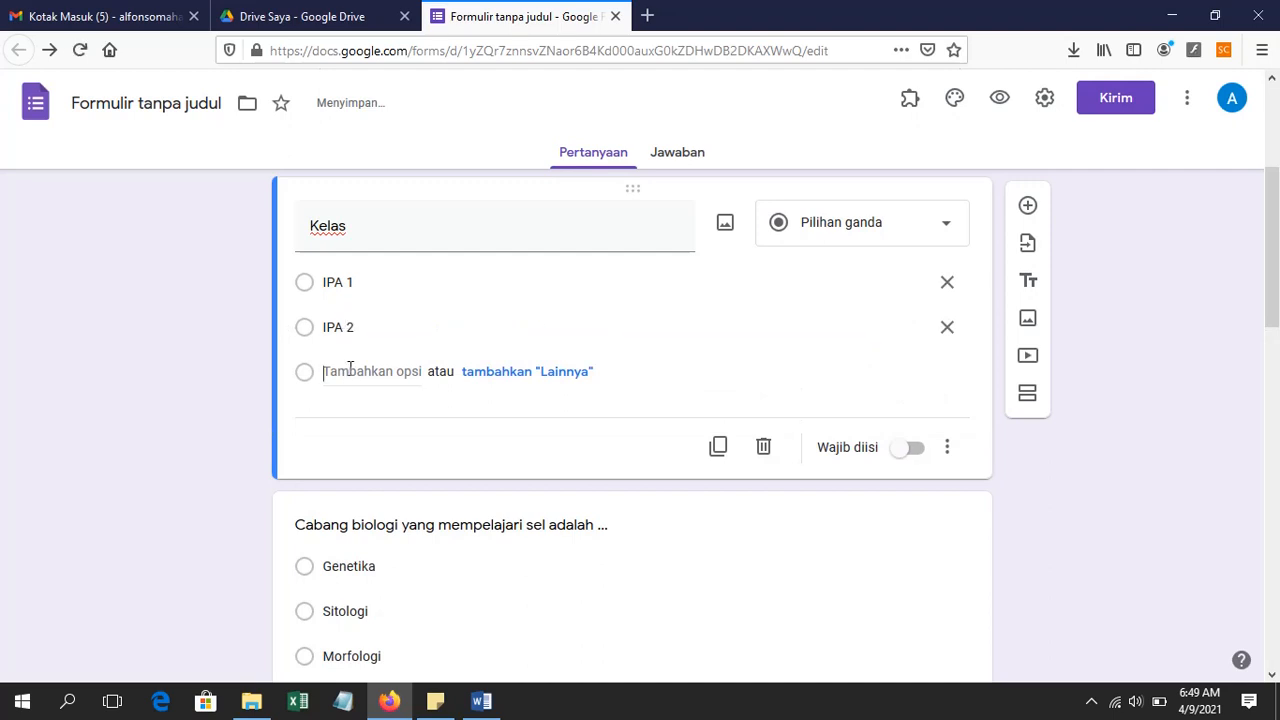
text(IPA 3)
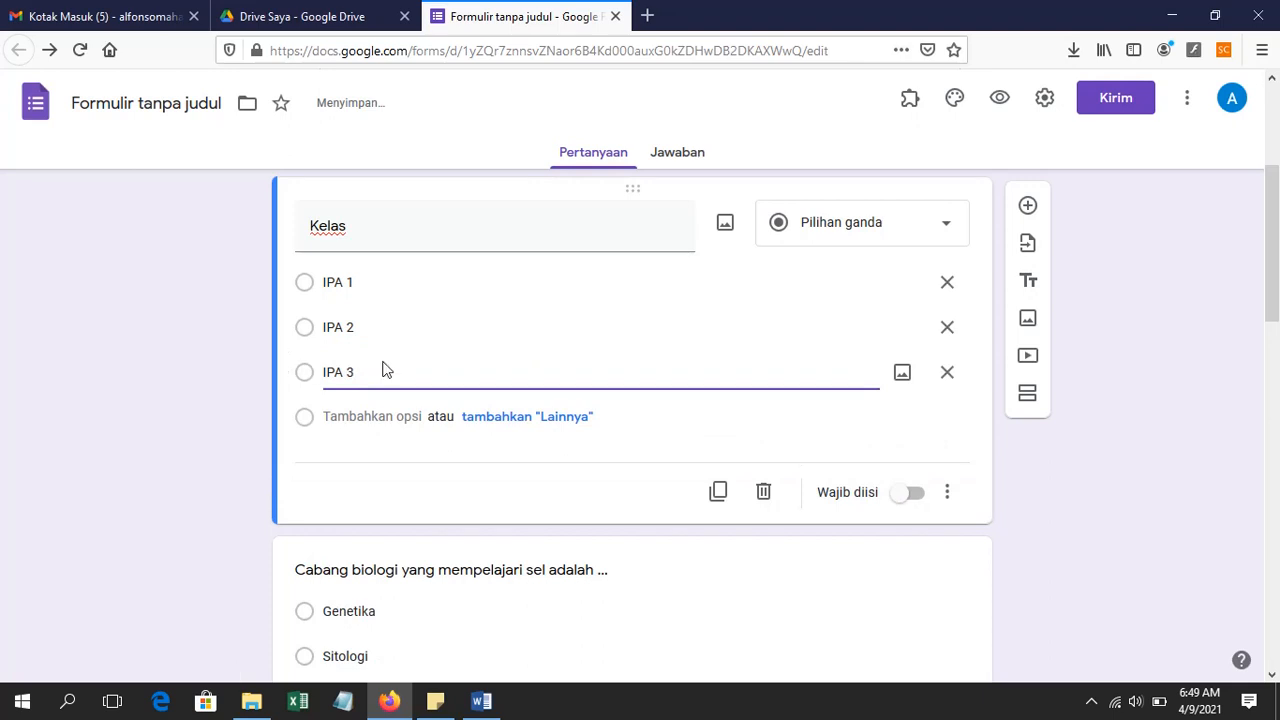
click(916, 496)
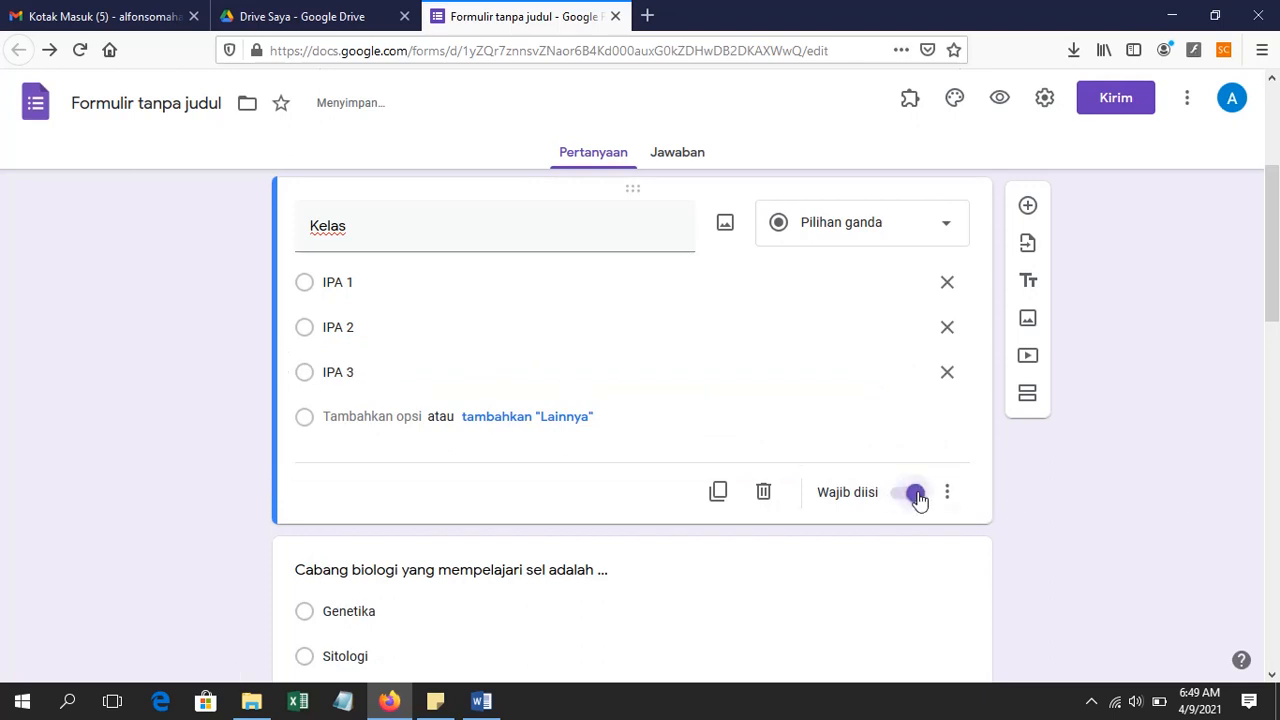
Add a required short-answer question "Nomor presensi" below the Kelas question
click(1028, 208)
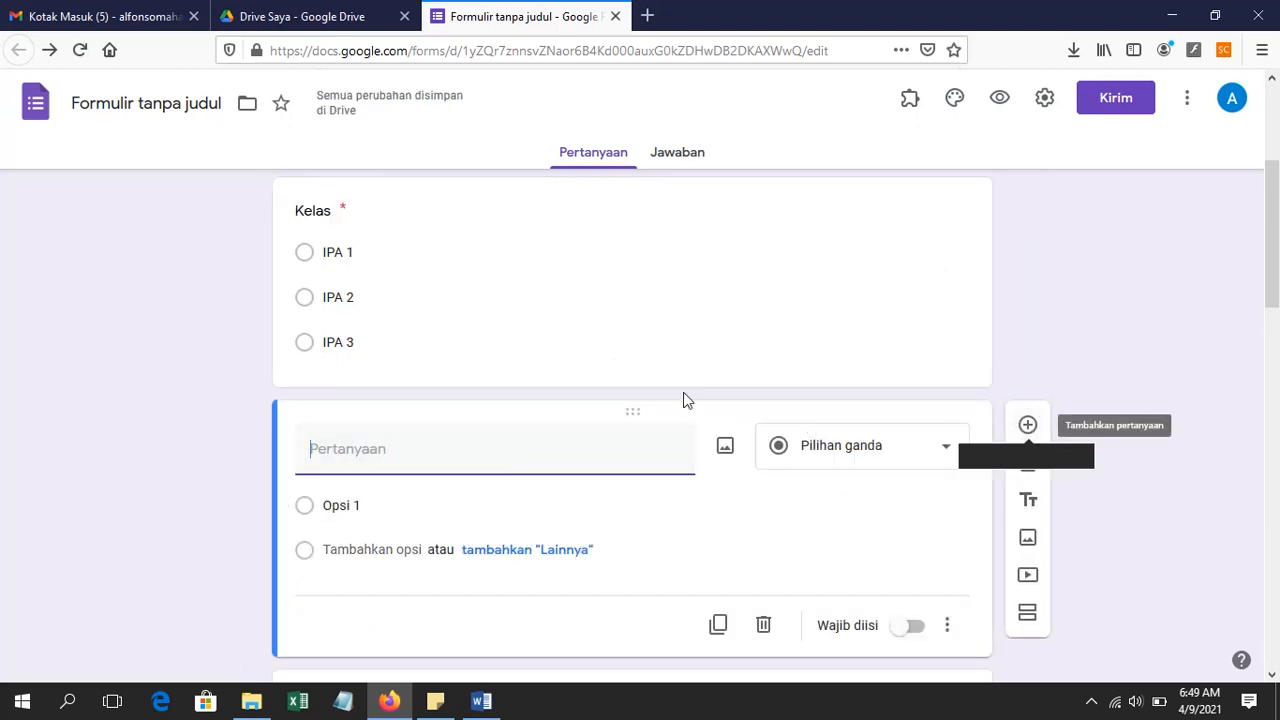
text(Nomor )
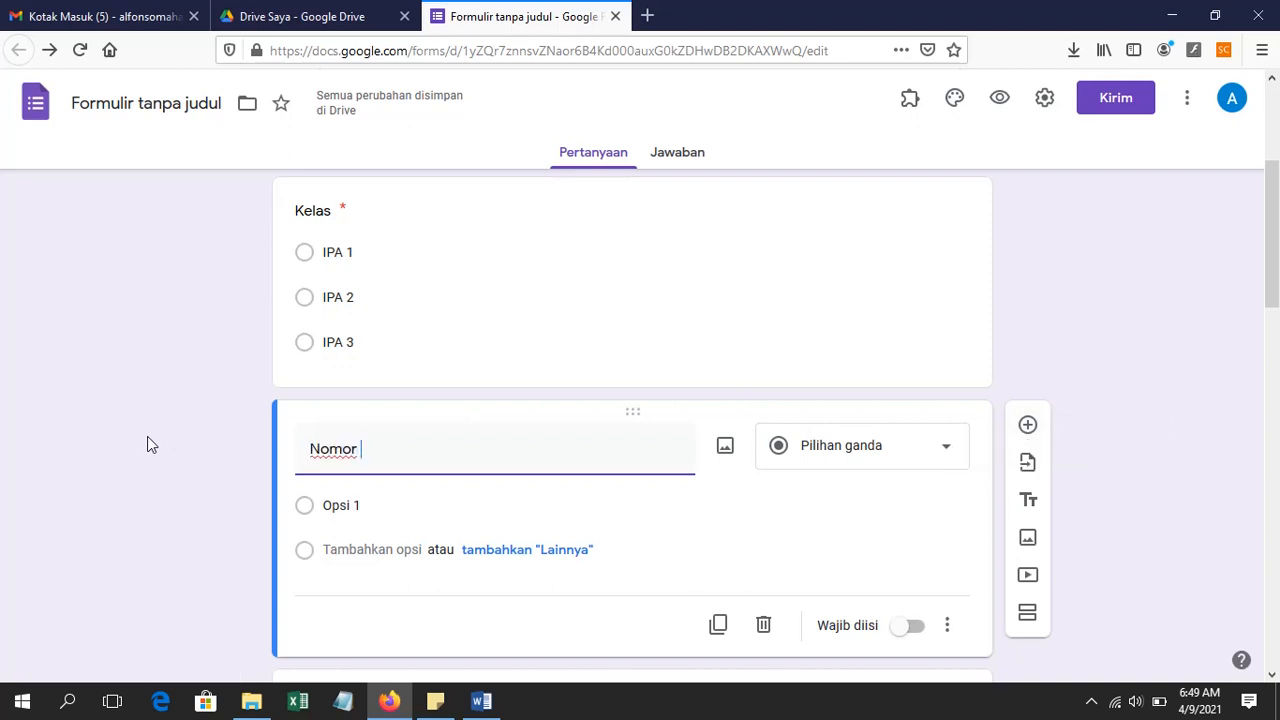
text(presensi)
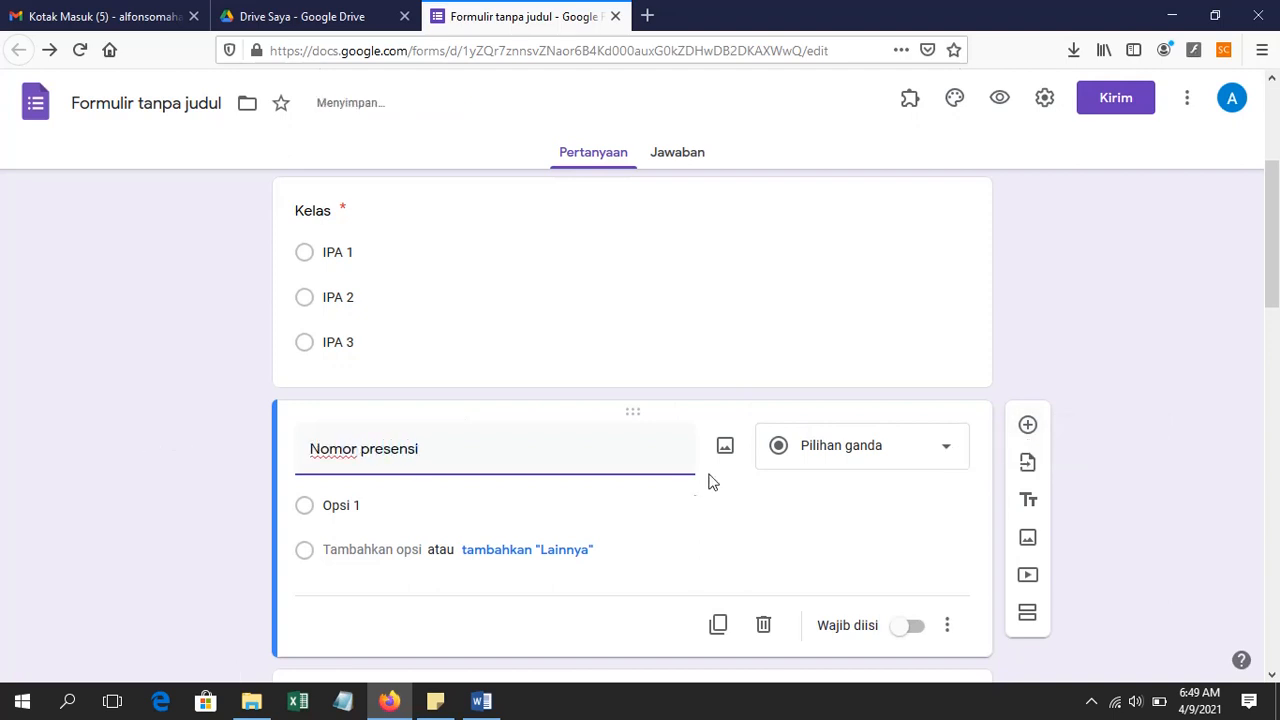
click(949, 453)
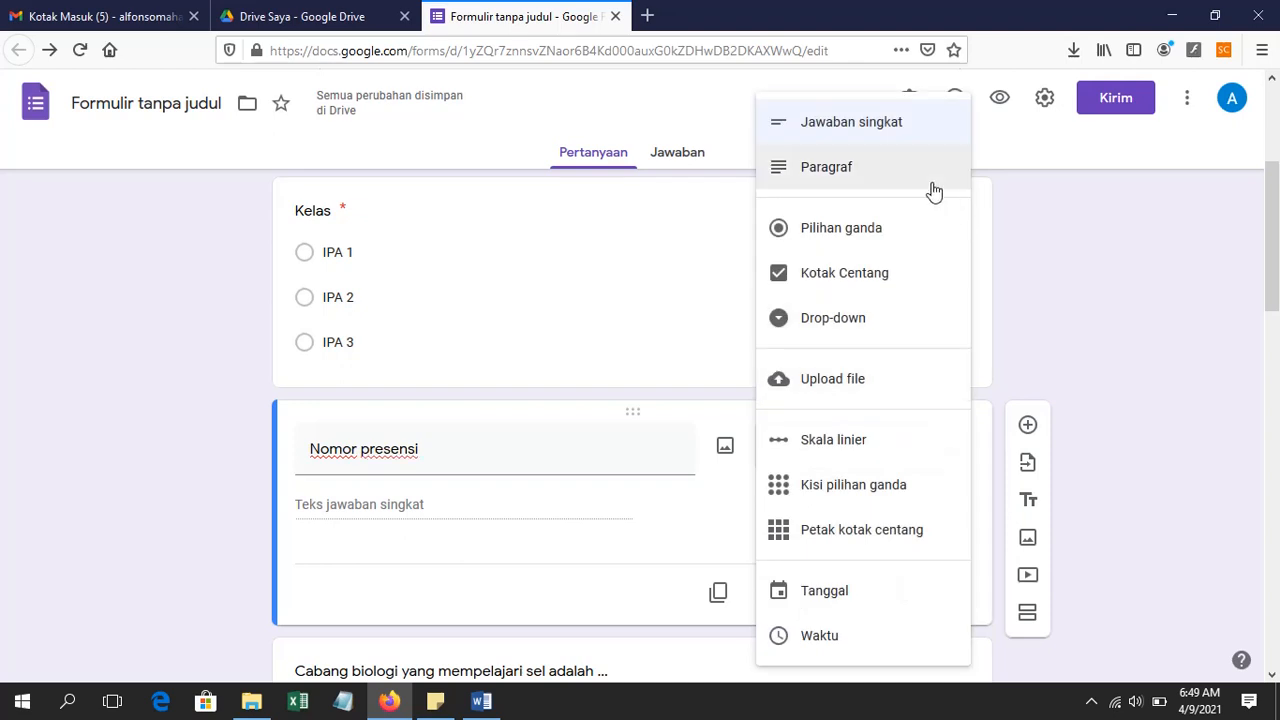
click(1116, 354)
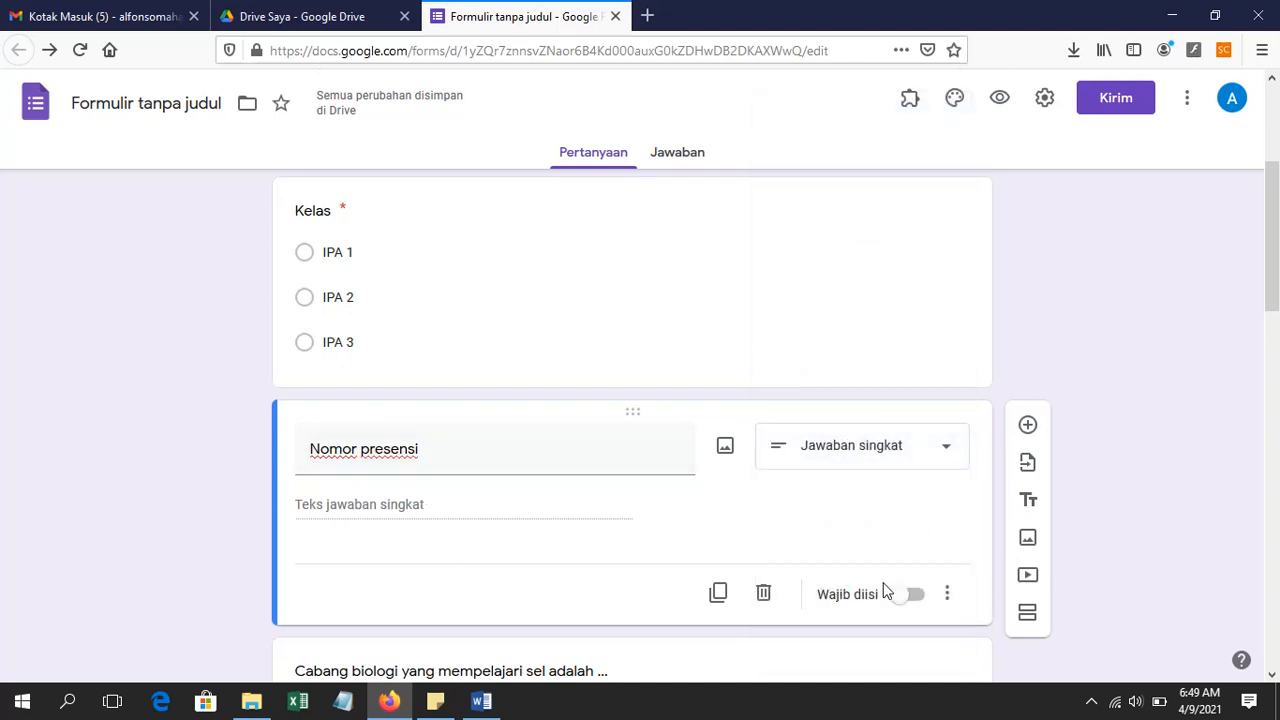
click(912, 596)
Insert a new section after the Nomor presensi question to separate the student details from the quiz questions
scroll(900, 563, down, 4)
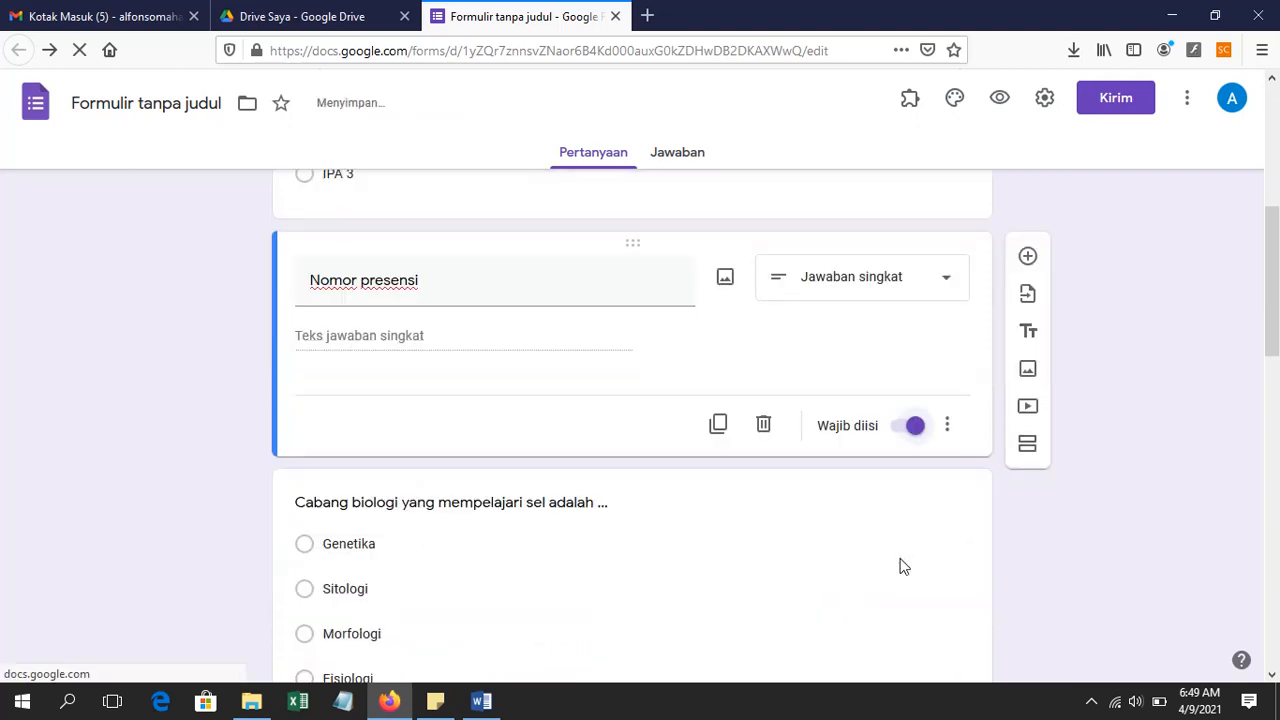
scroll(578, 330, up, 4)
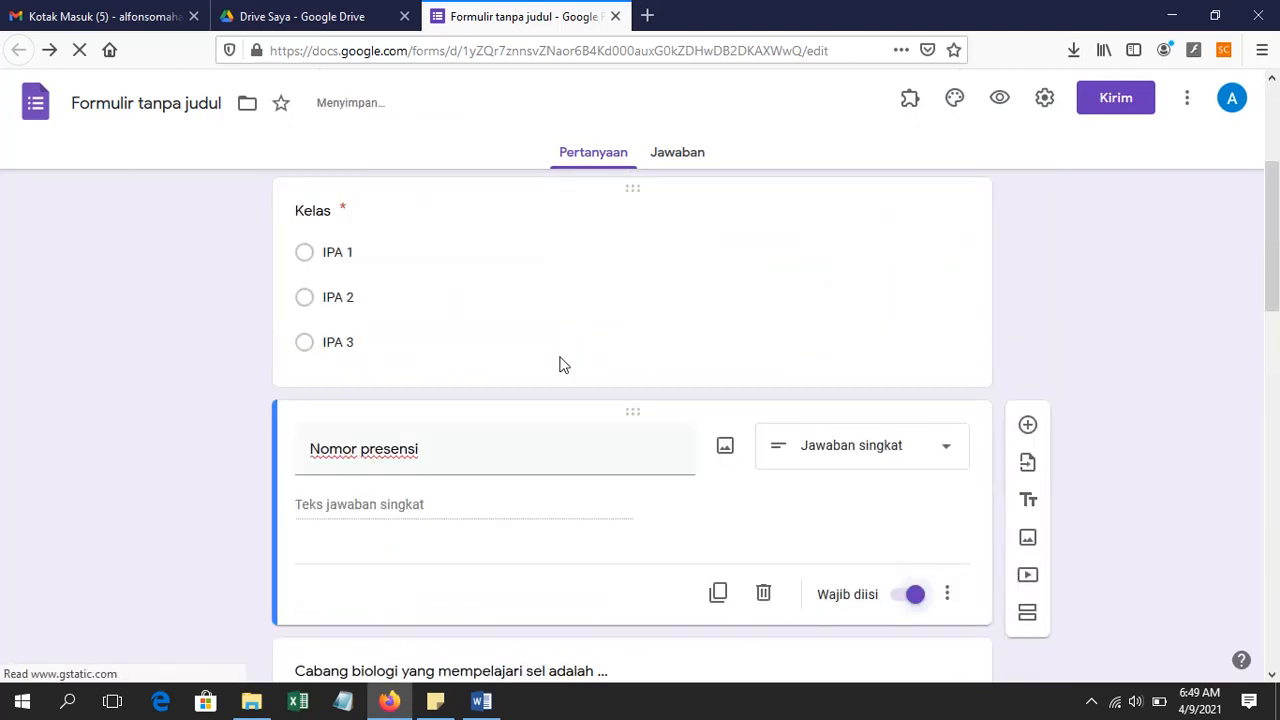
scroll(561, 350, up, 2)
scroll(561, 345, down, 3)
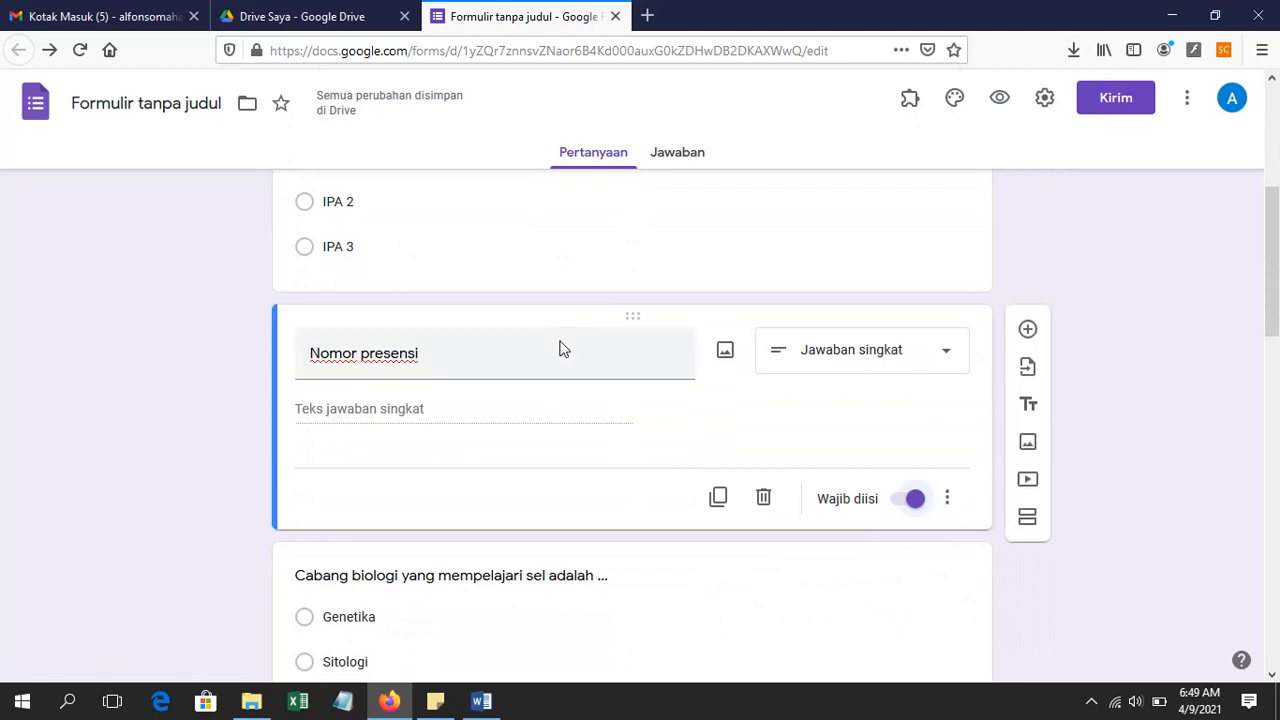
scroll(561, 350, down, 2)
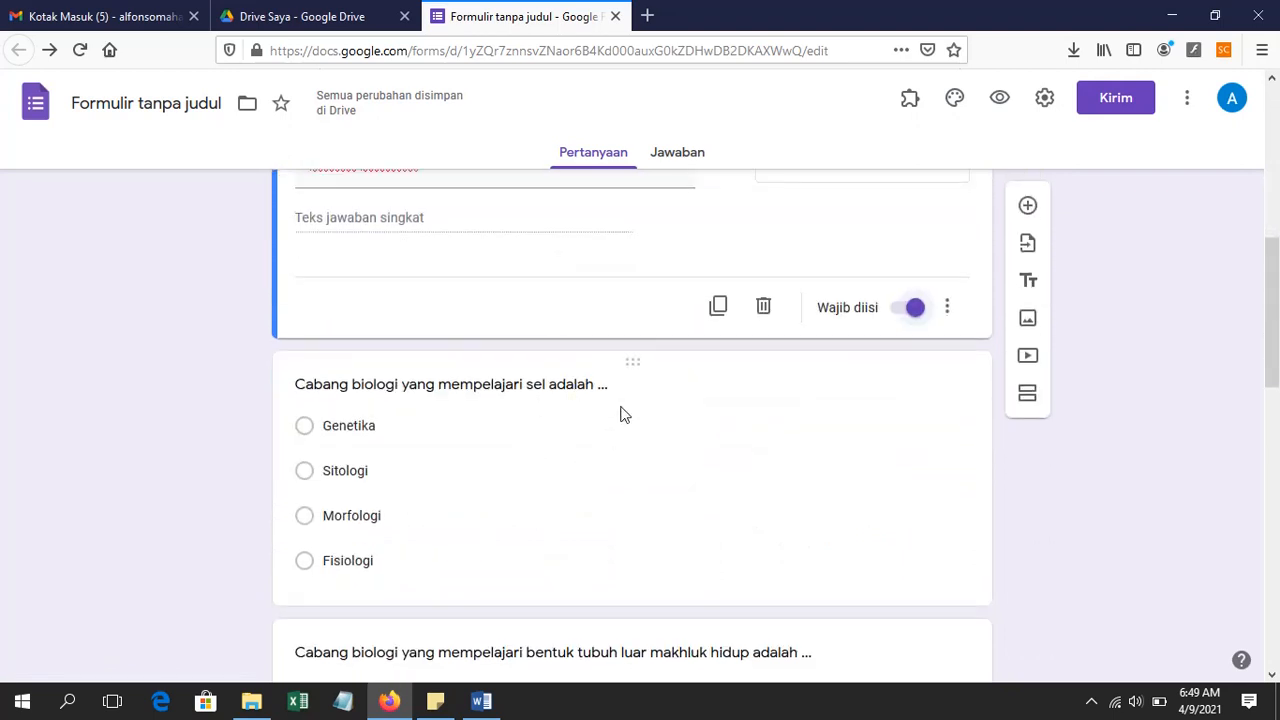
scroll(620, 413, up, 2)
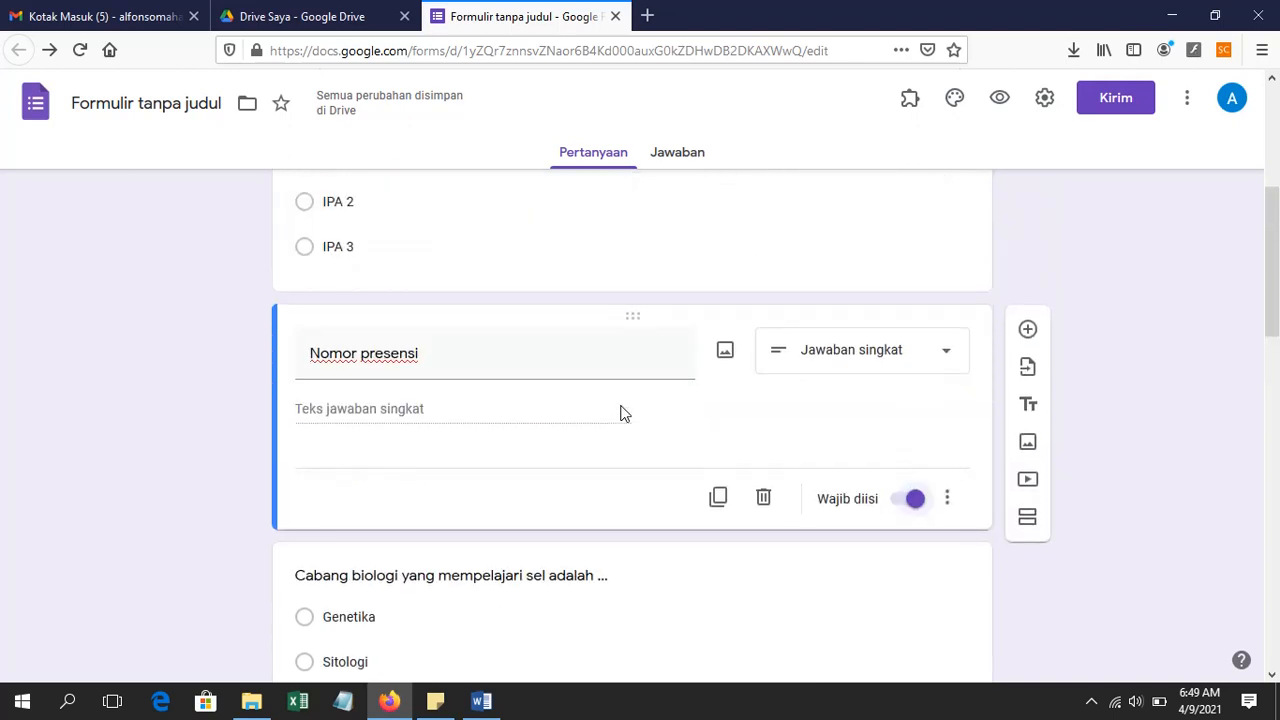
triple_click(517, 354)
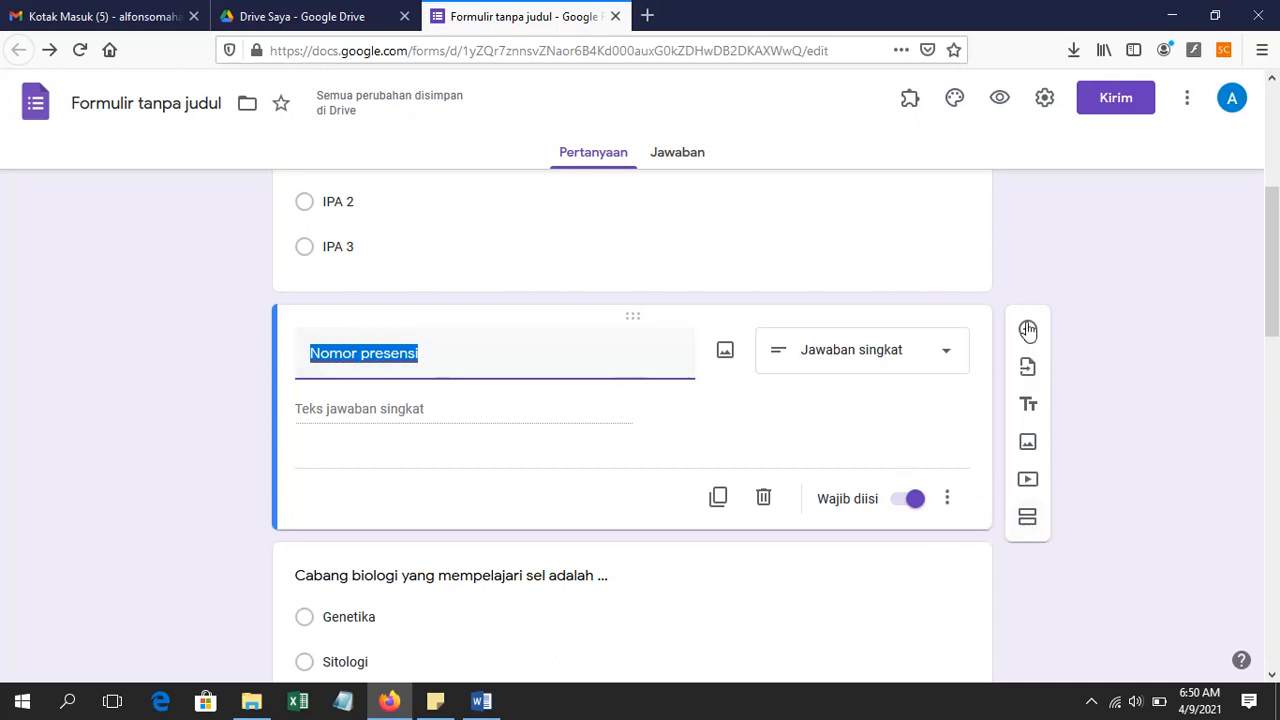
click(1035, 525)
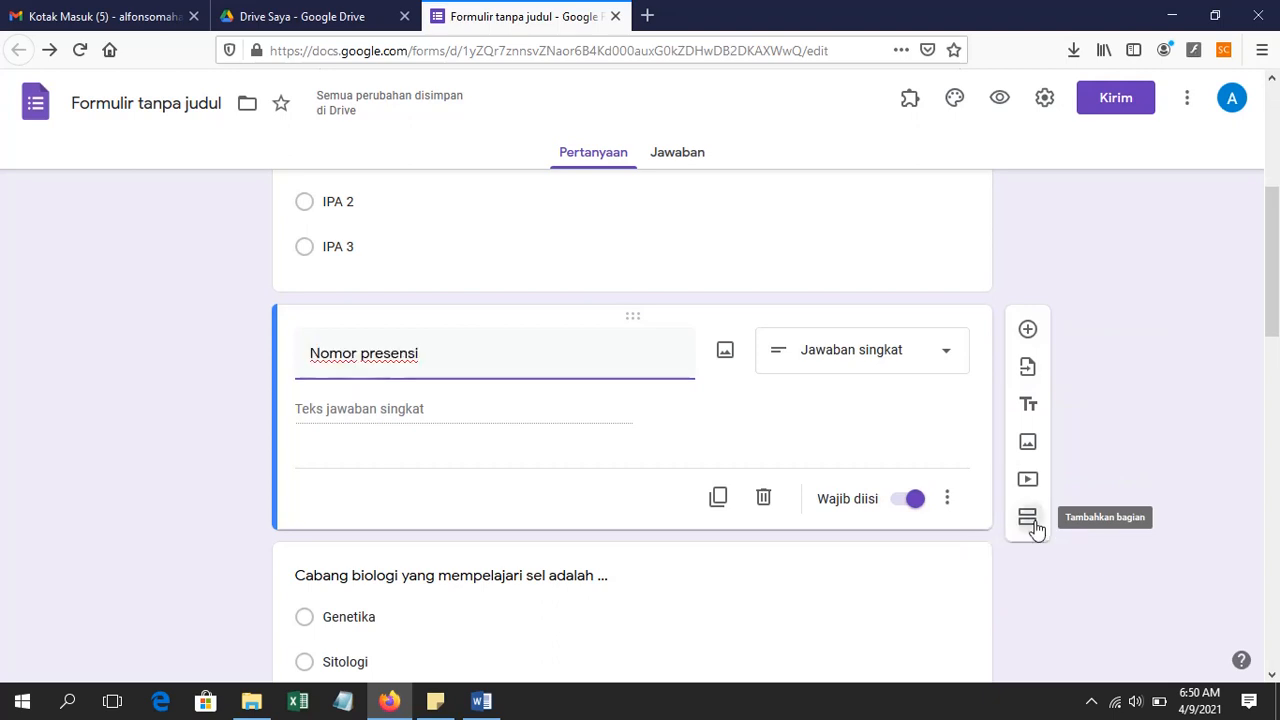
Review the new section's header and the quiz questions placed under it
scroll(457, 426, down, 5)
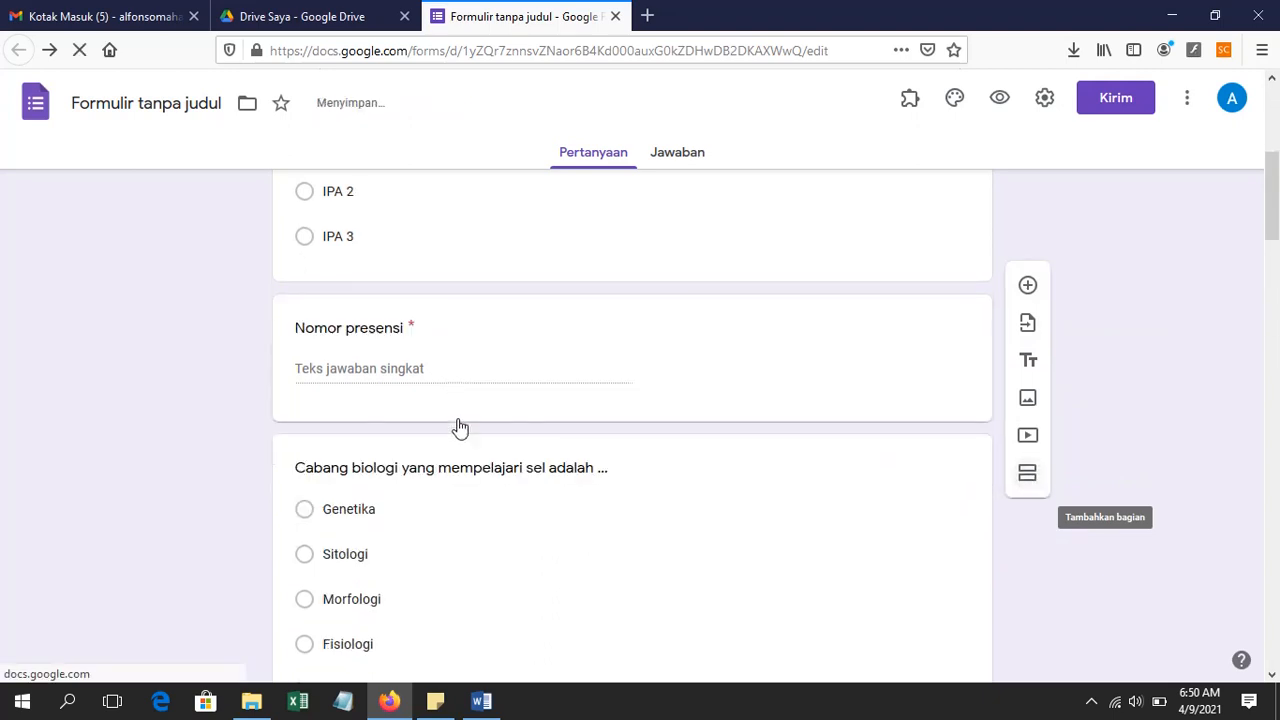
scroll(460, 428, up, 7)
scroll(462, 428, down, 15)
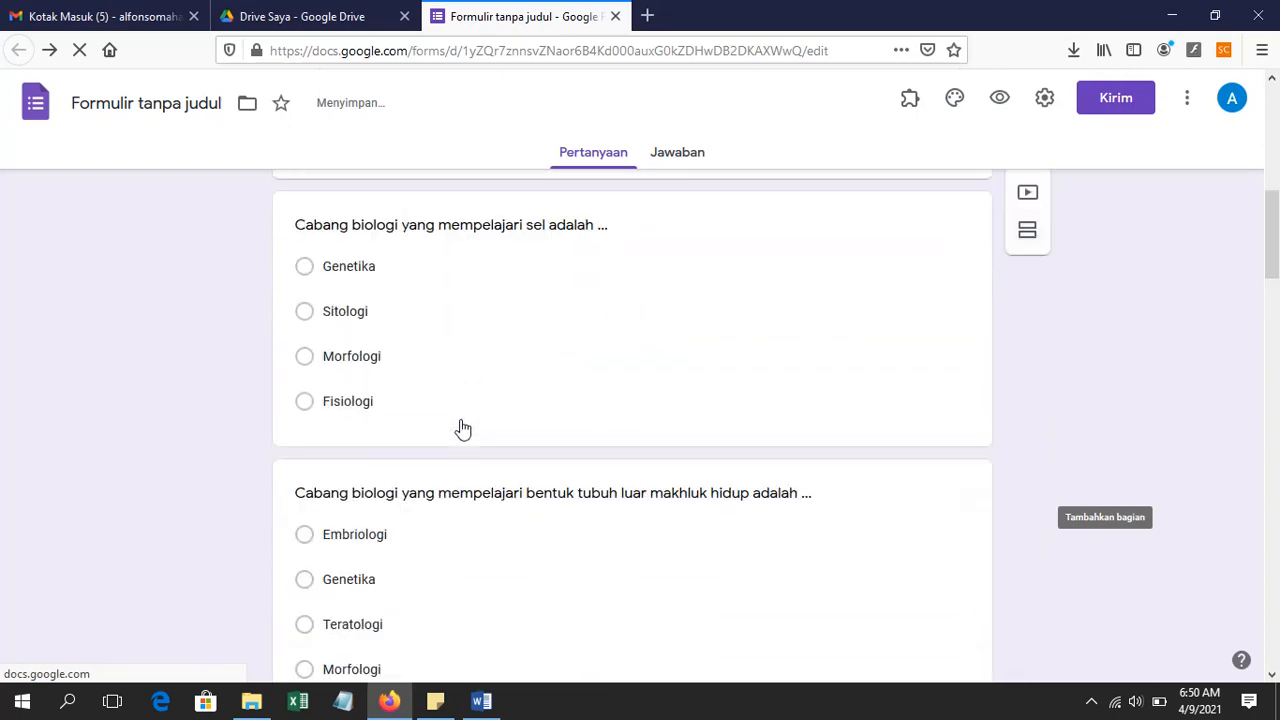
scroll(461, 419, up, 8)
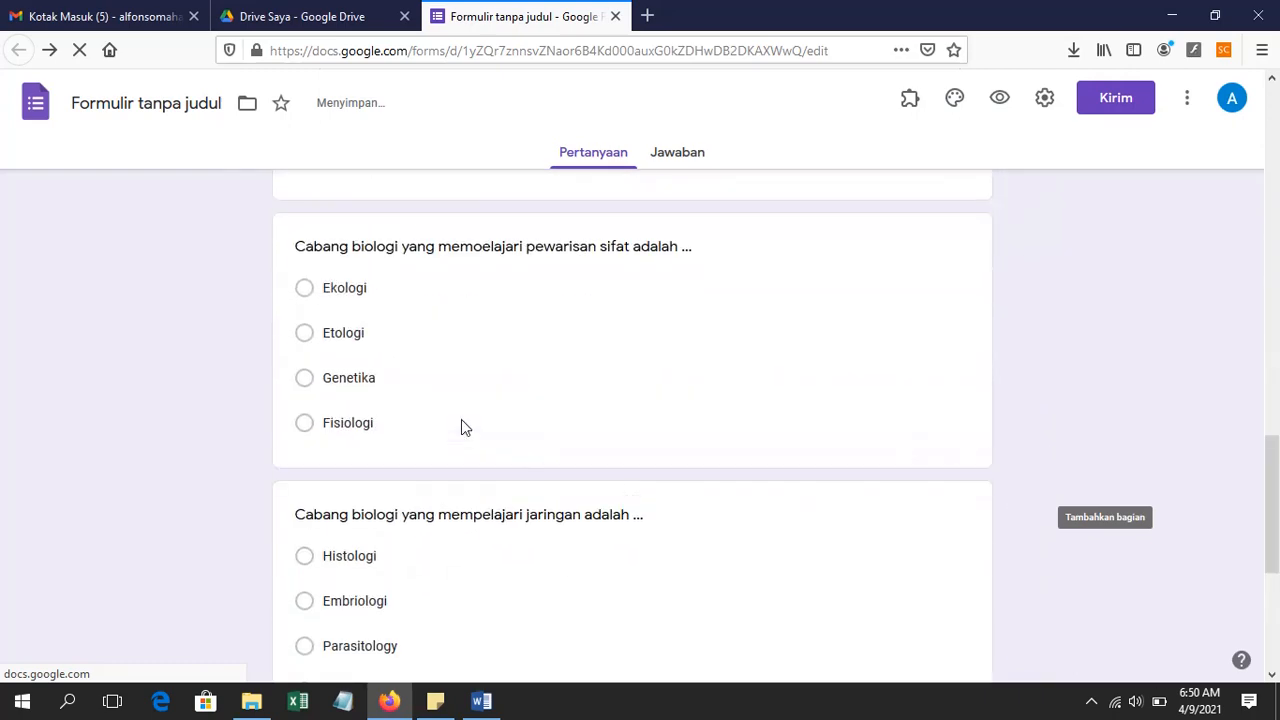
scroll(462, 420, up, 4)
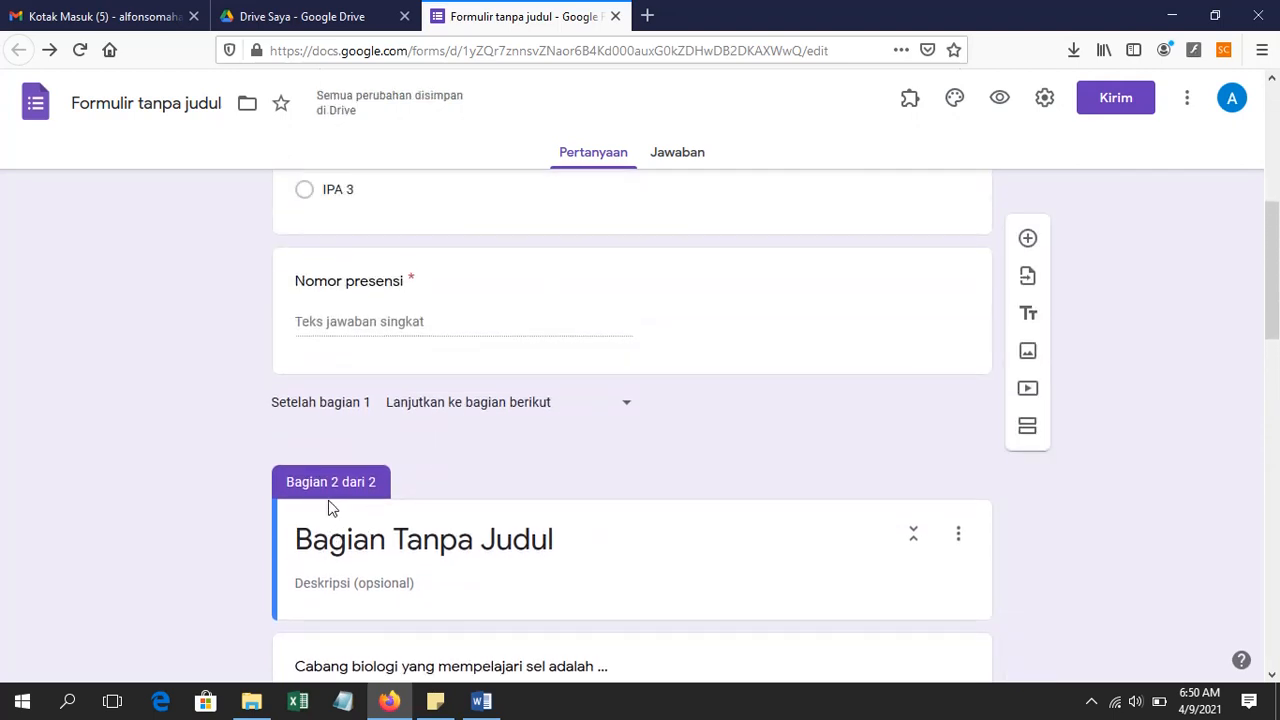
scroll(410, 504, down, 2)
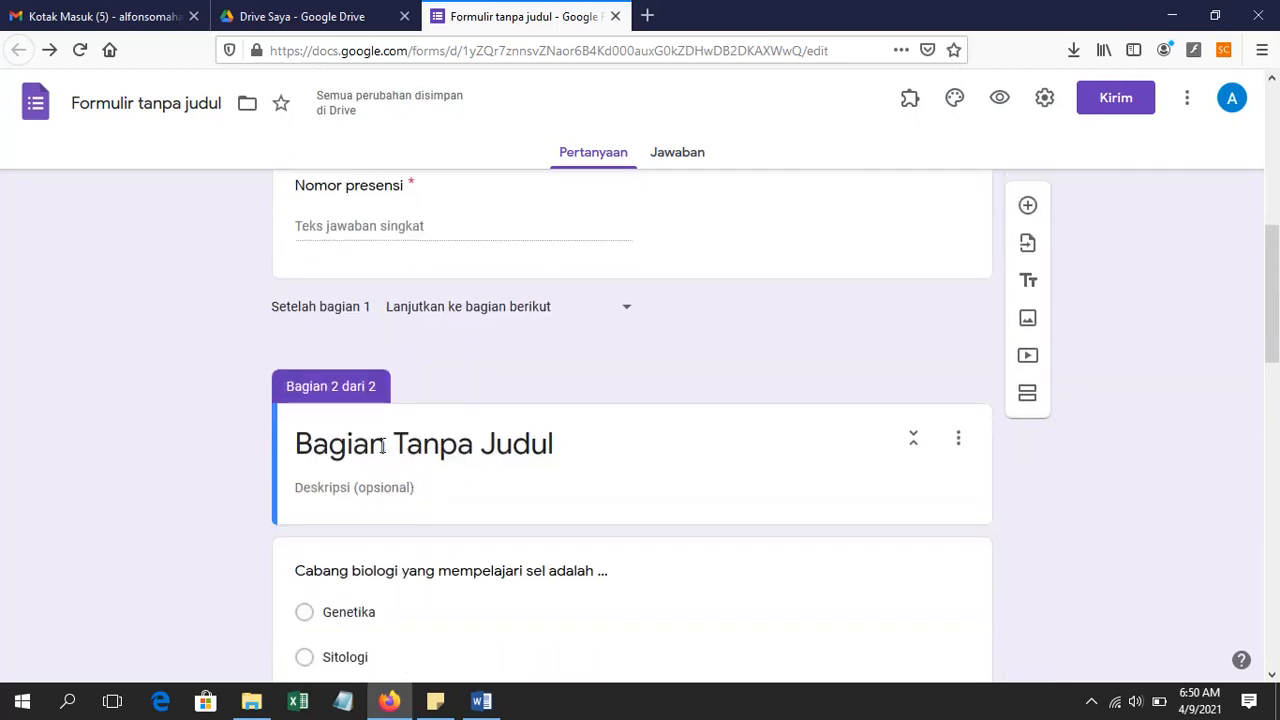
scroll(454, 523, down, 2)
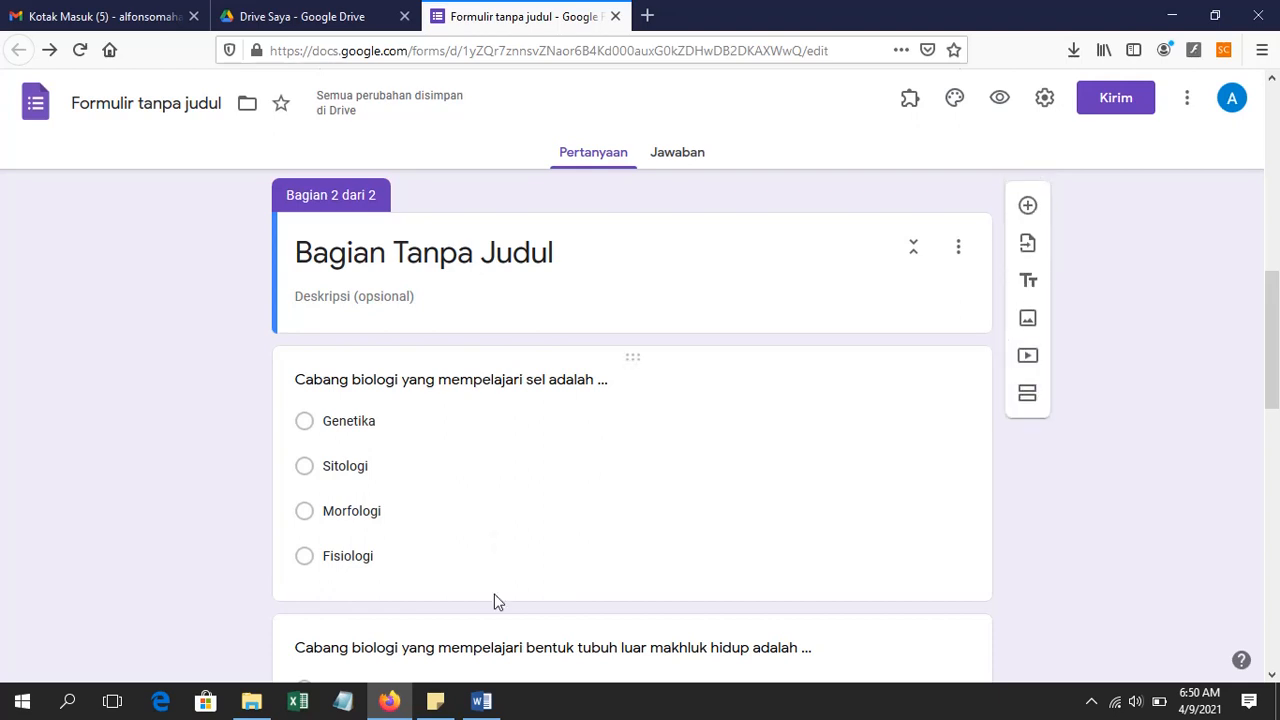
Replace the form's heading with "Ulangan Harian 5" and select the whole heading text
scroll(491, 560, up, 8)
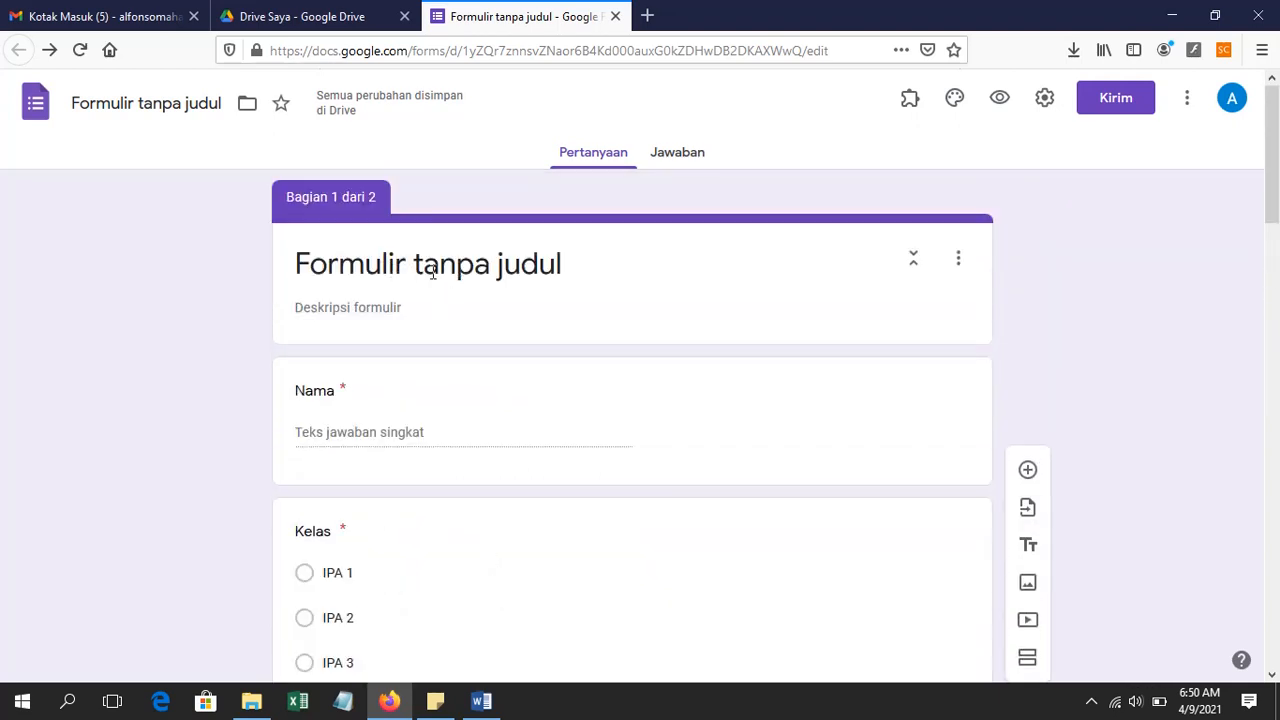
click(432, 272)
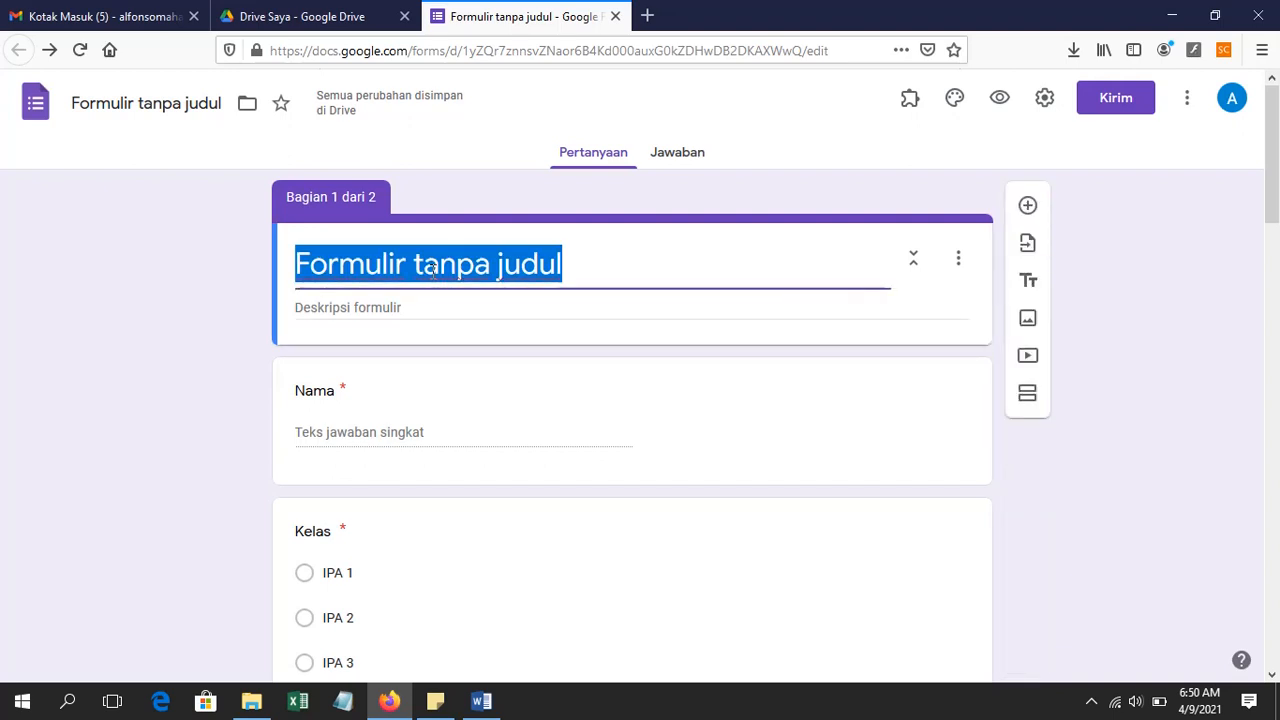
text(Ulan)
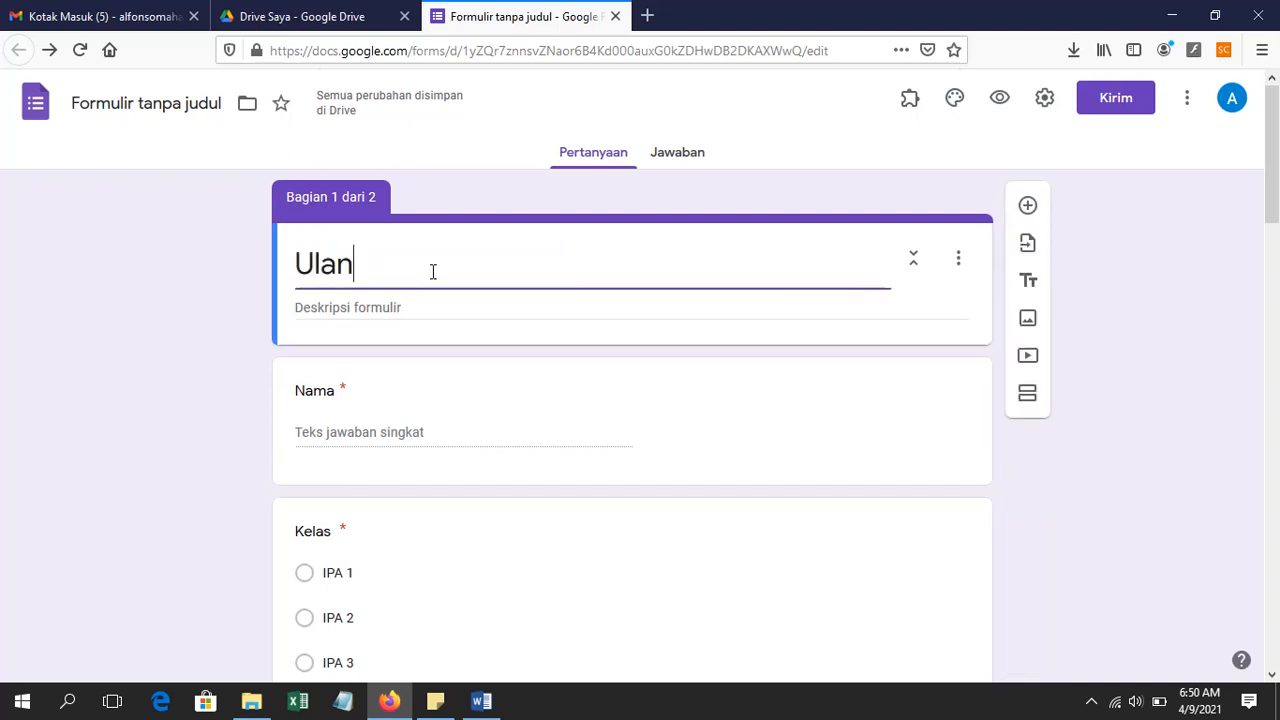
text(gan Harian 5)
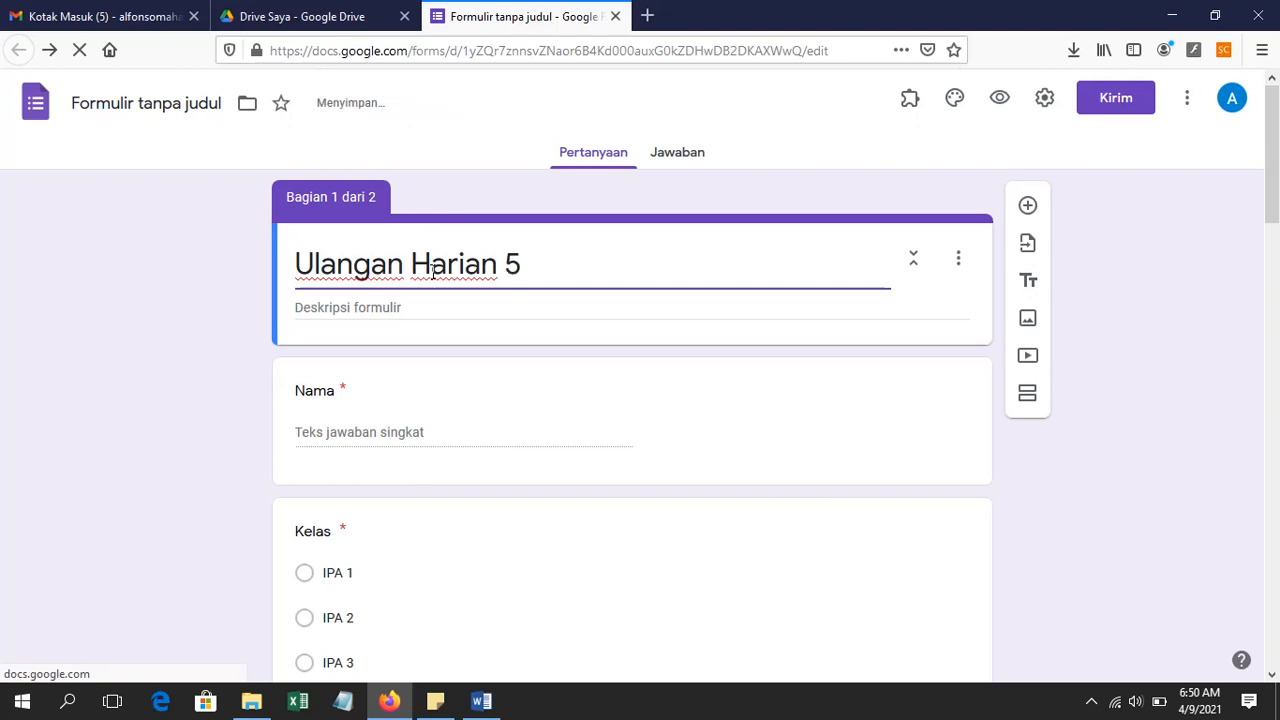
click(497, 265)
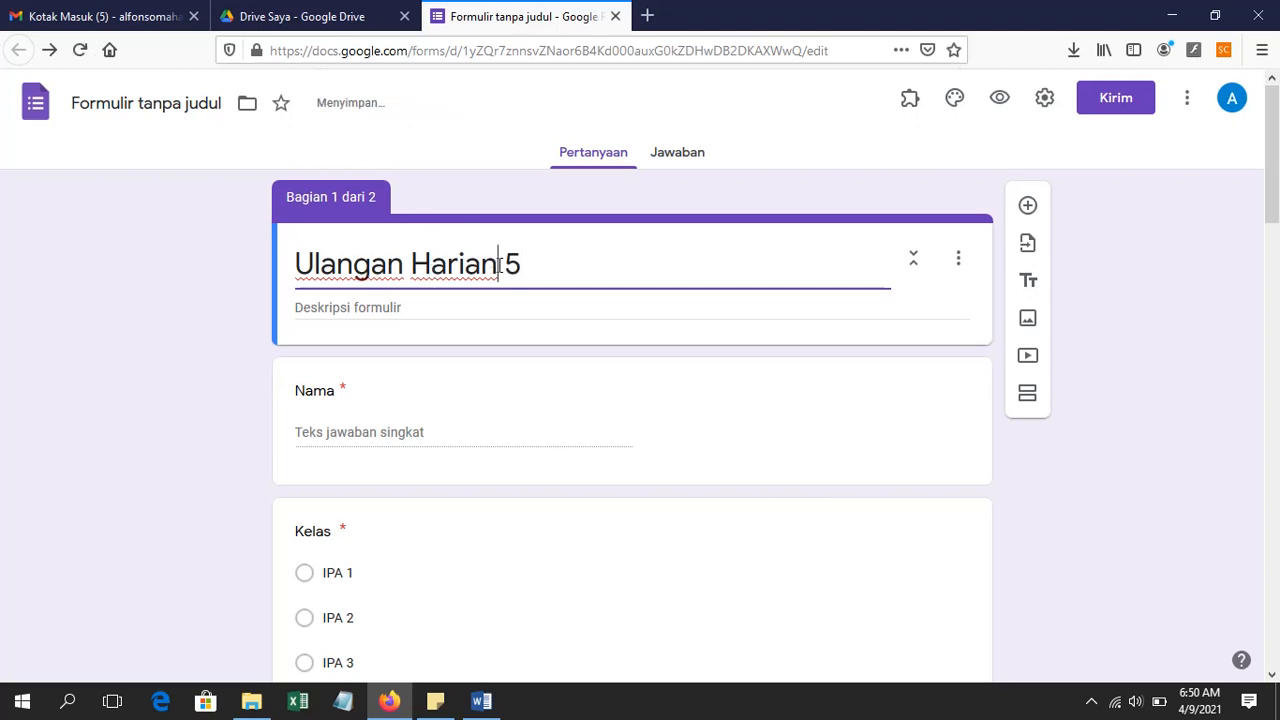
triple_click(497, 265)
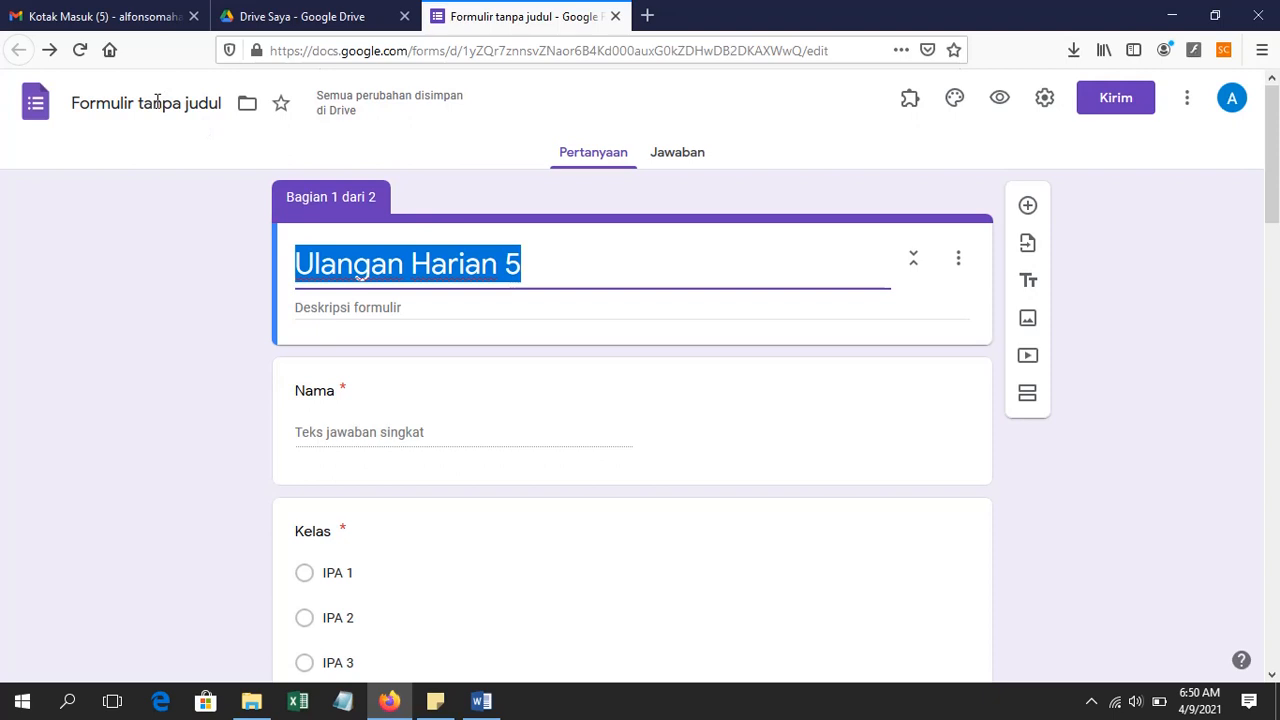
Rename the untitled form file to match its heading, "Ulangan Harian 5"
click(157, 102)
click(181, 103)
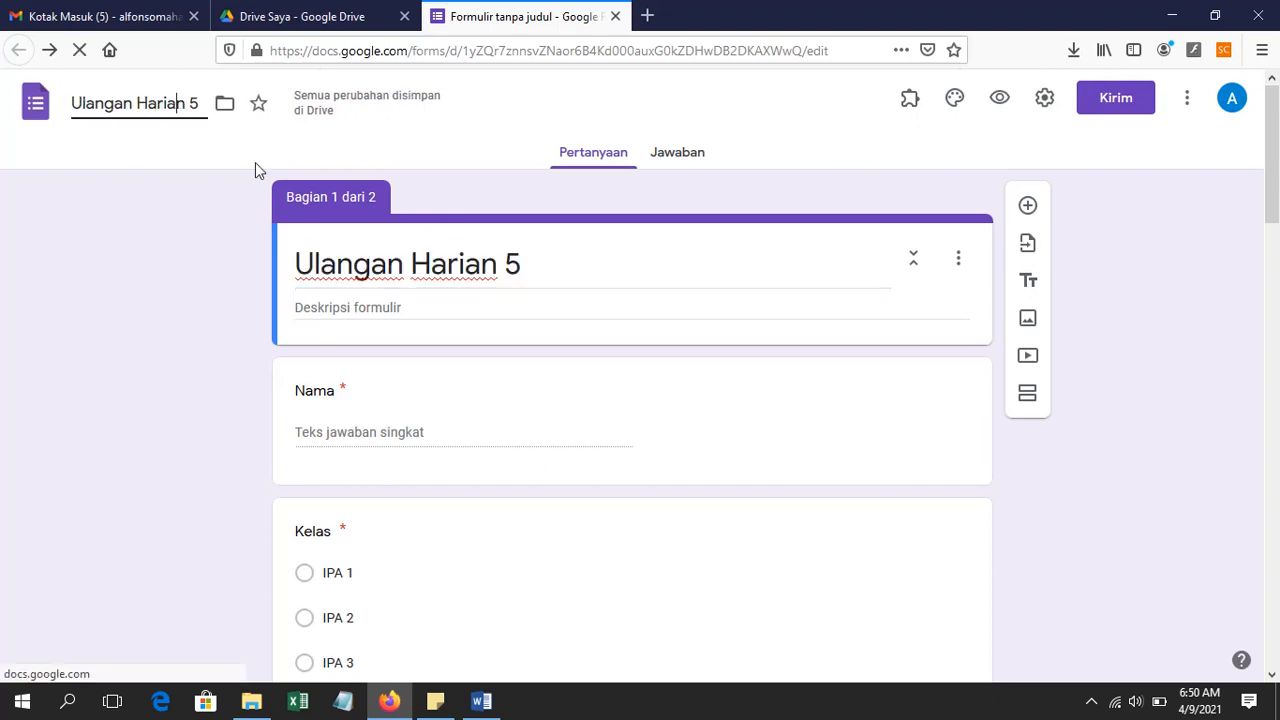
Enter "Pilihlah jawaban yang paling tepat" as the form description under the main heading
click(335, 306)
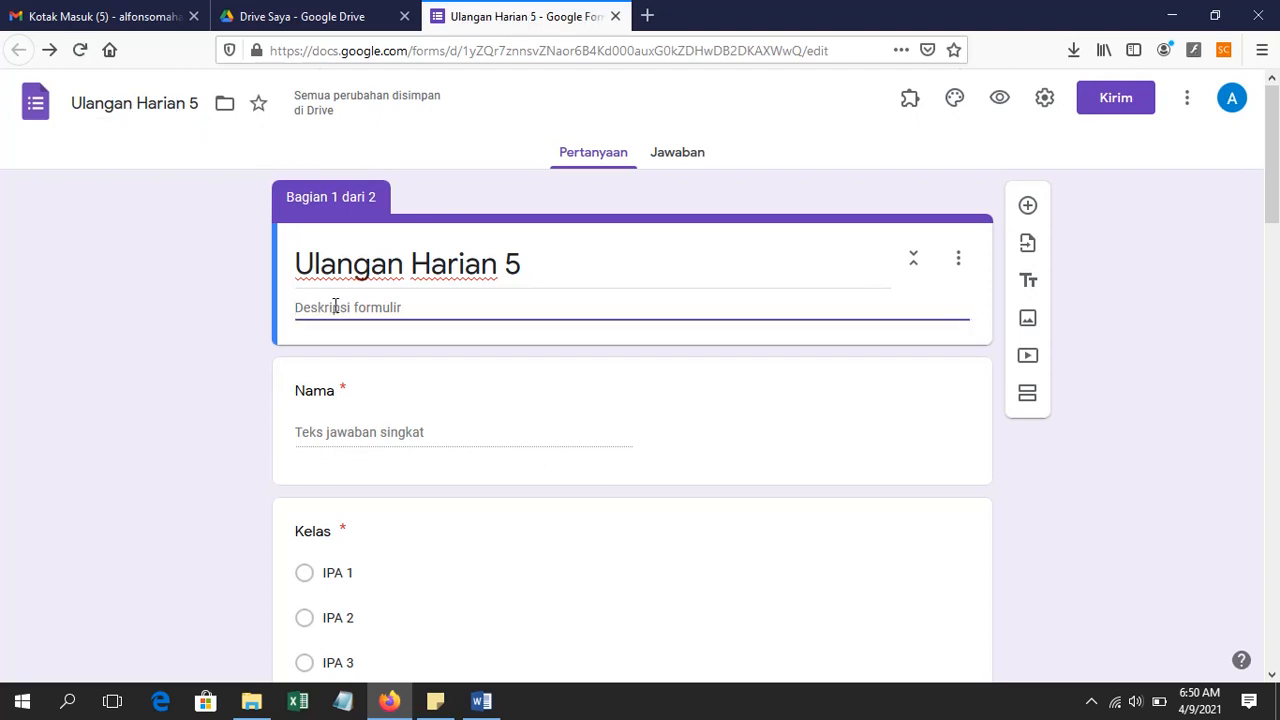
text(Pilihlah jawaban)
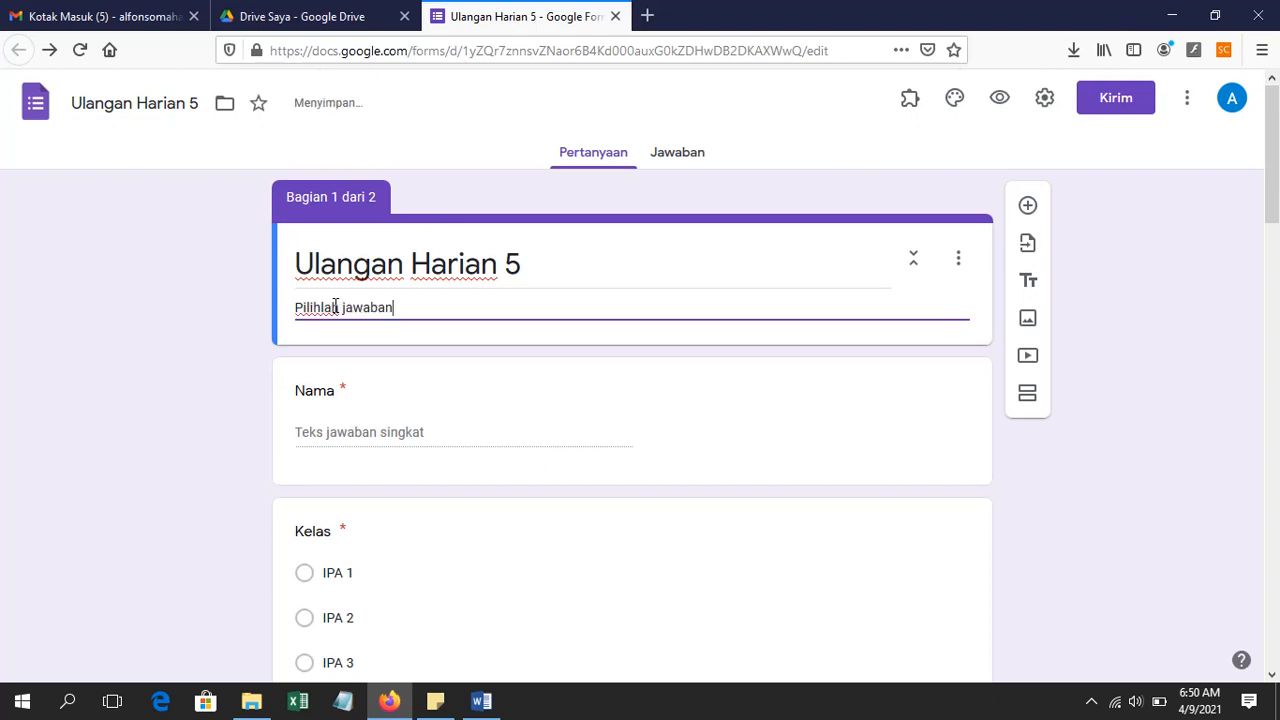
text( yang paling tepat)
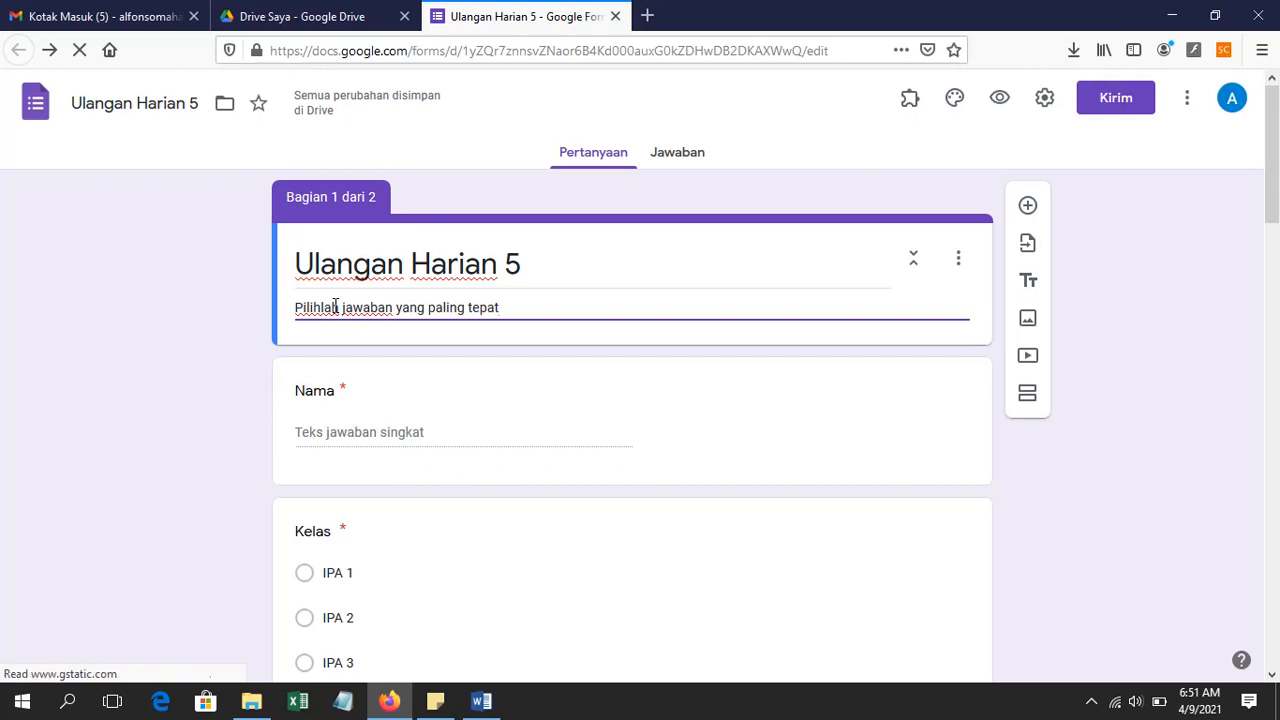
Replace the form description with "Ulangan ini terdiri atas lima soal pilihan ganda dengan alokasi pengerjaan maksimal 10 menit"
key(ctrl+a)
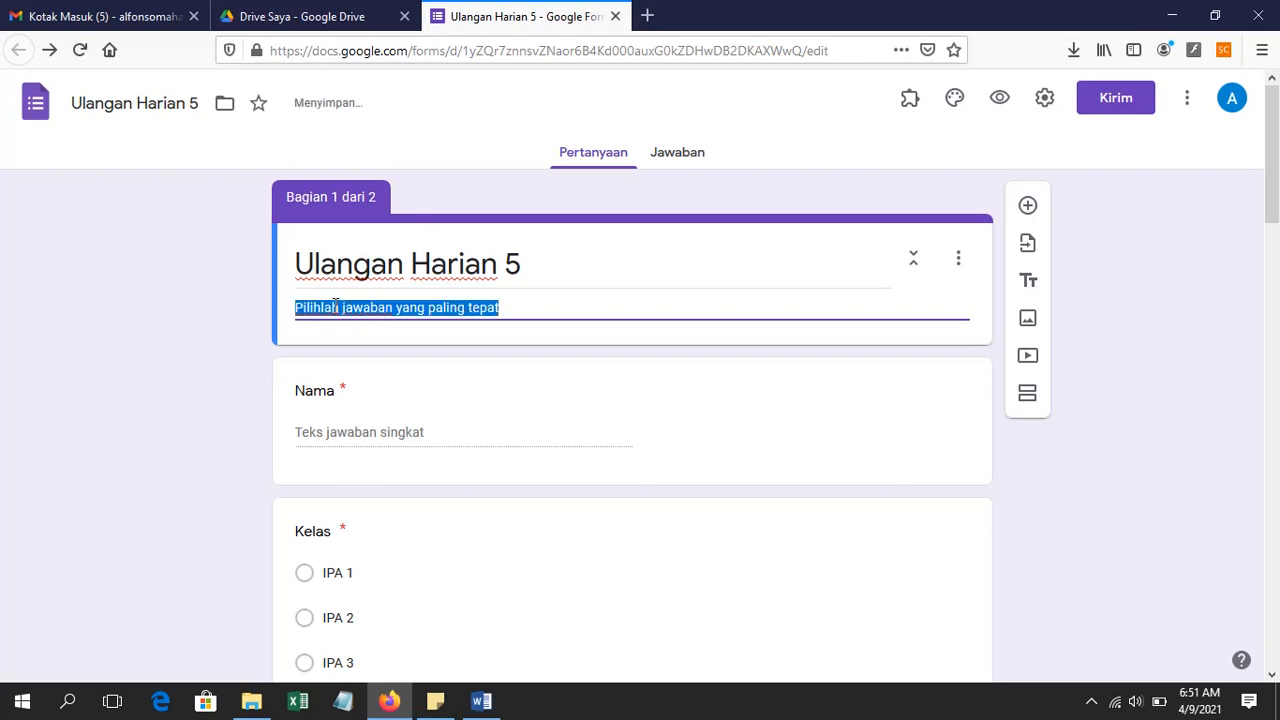
text(Ulangan ini terdri)
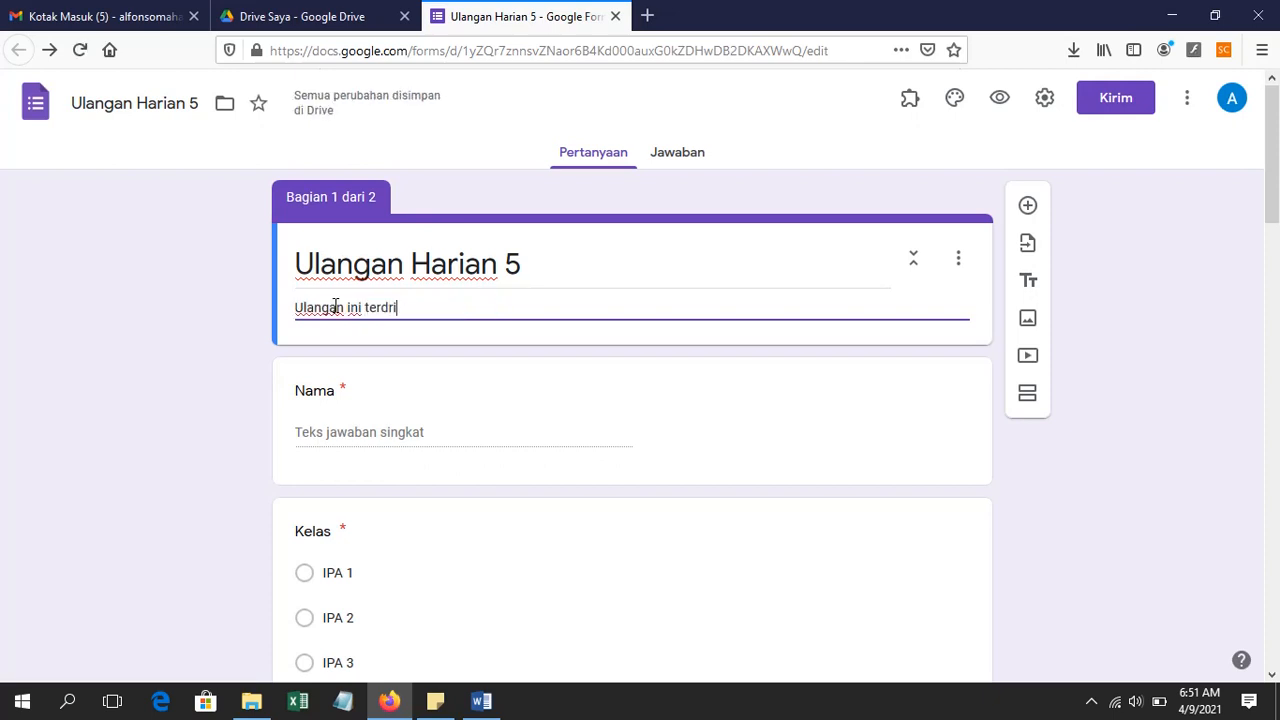
key(BackSpace)
text(iri atas lima so)
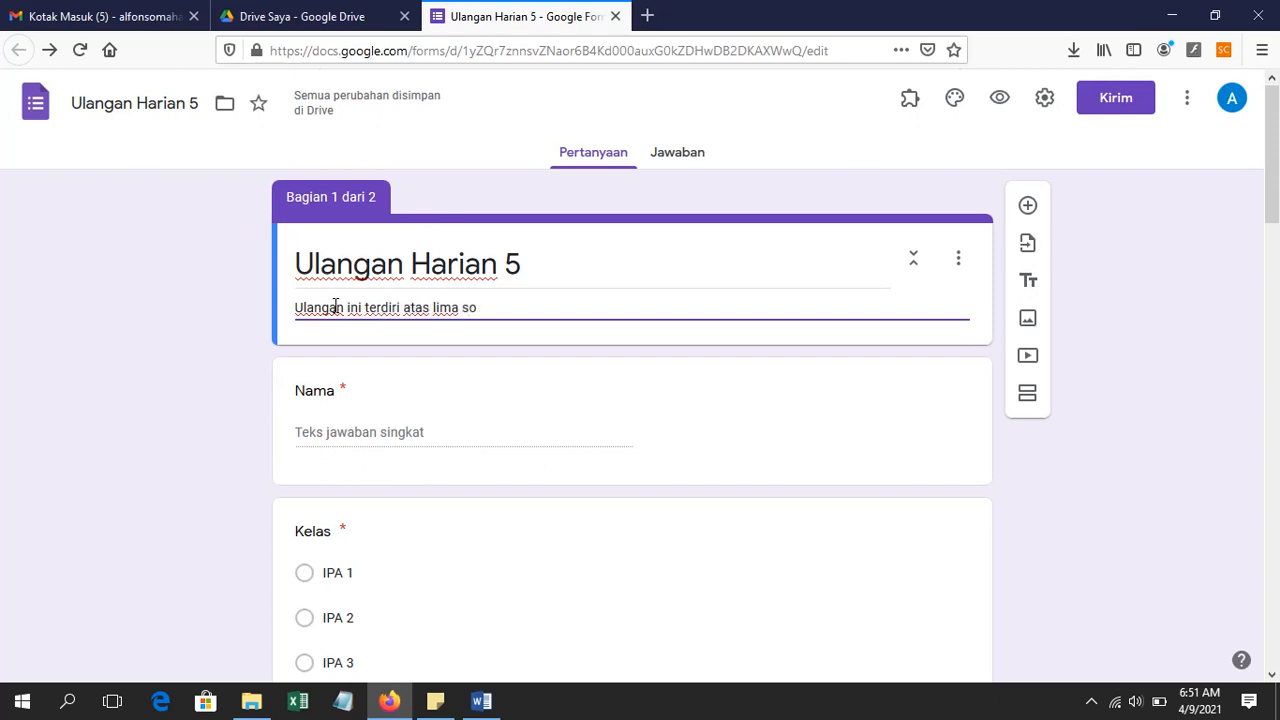
text(allpiliha)
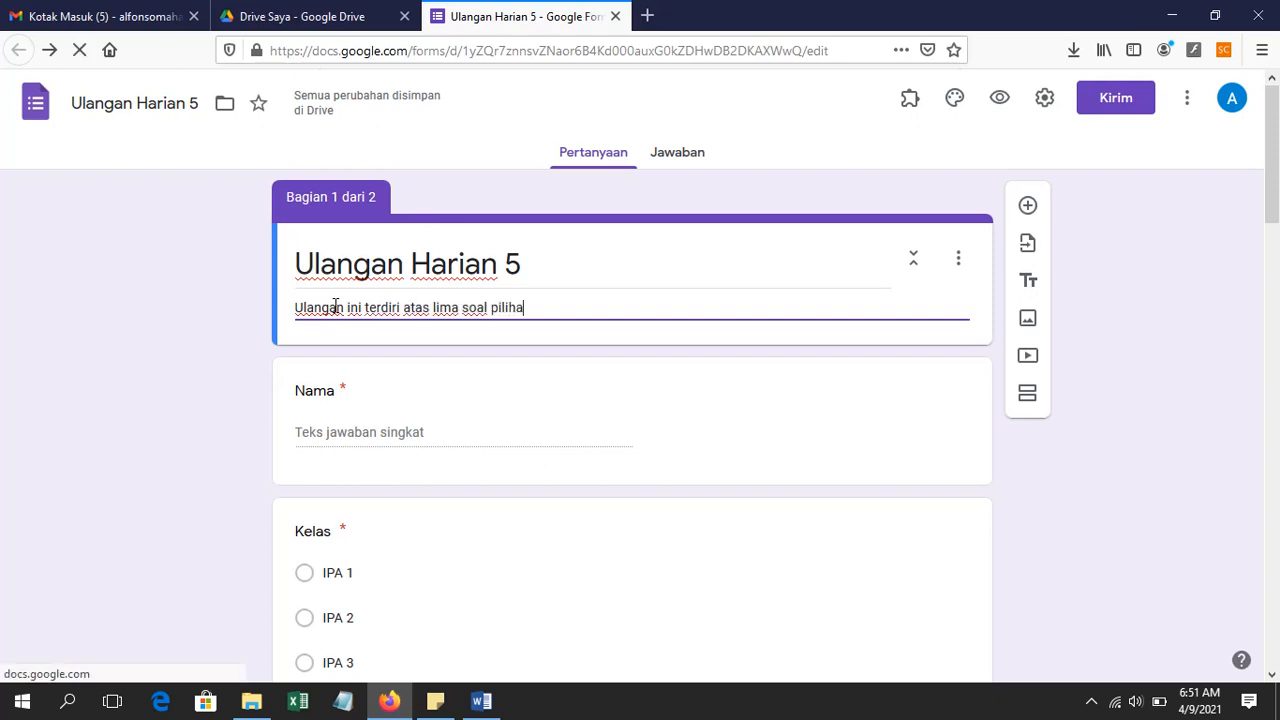
text(n ganda dengan)
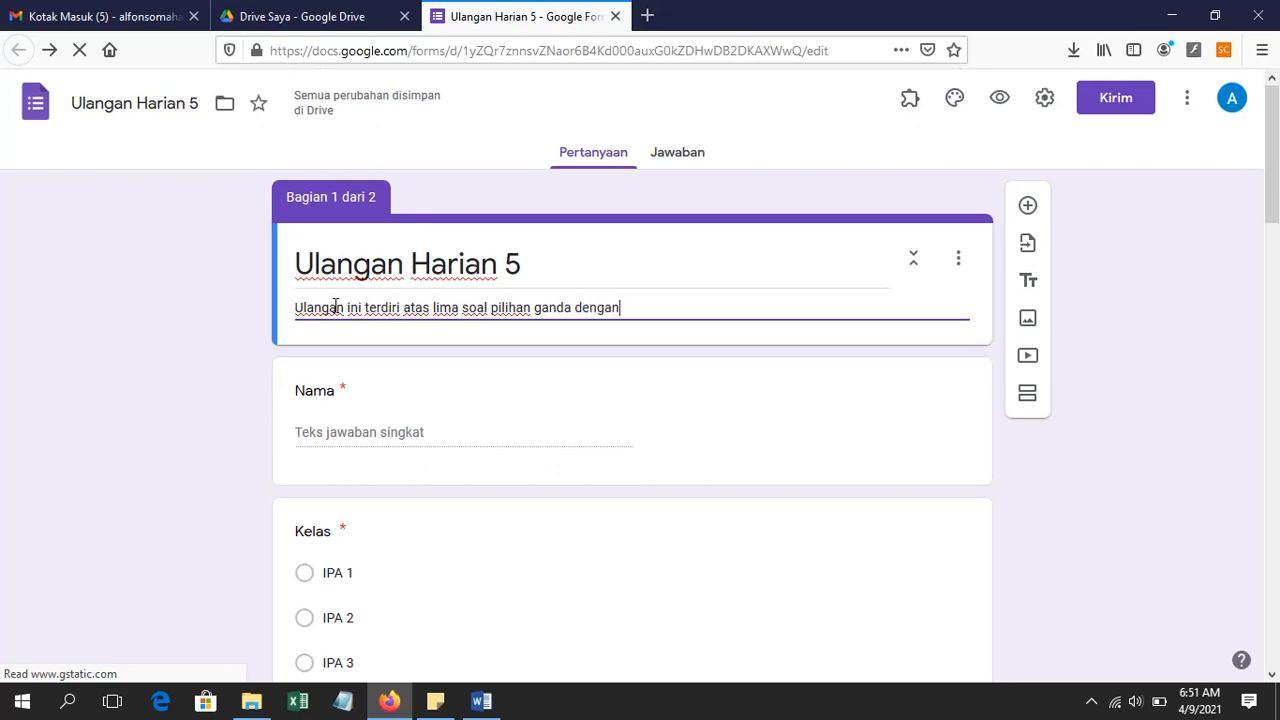
text( alokasi pengerjaa)
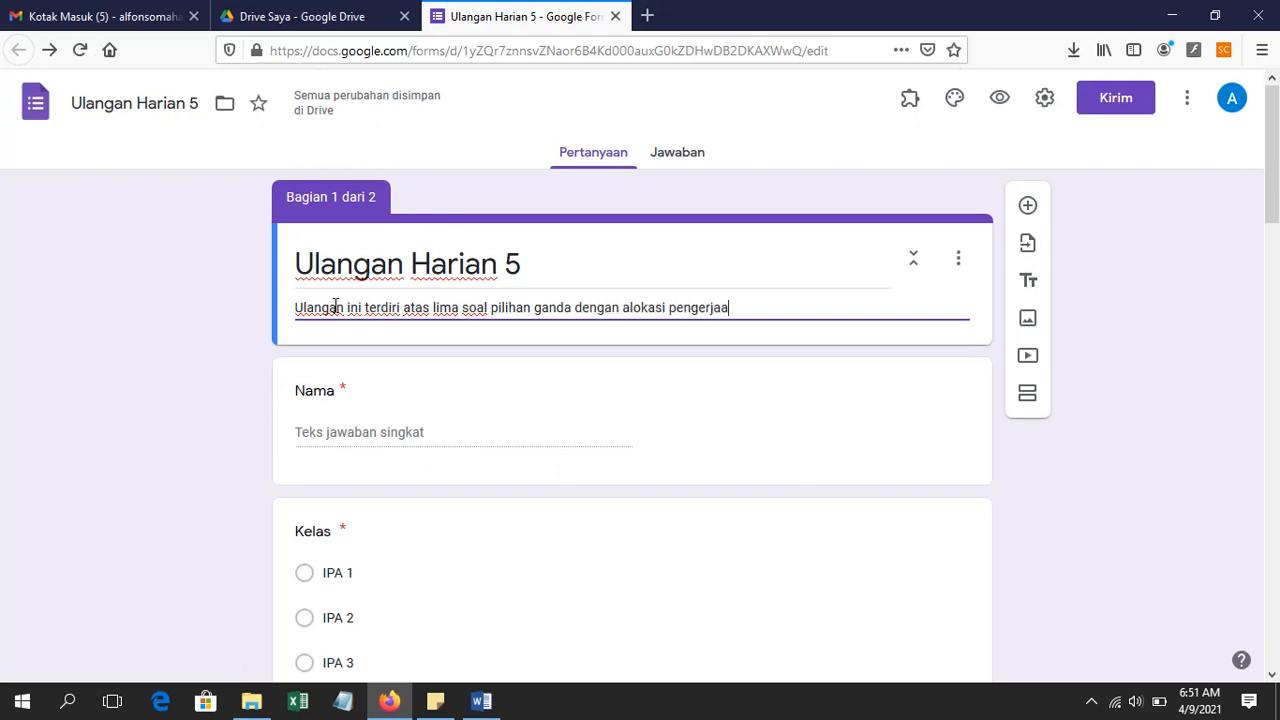
text(n maksimal 1-)
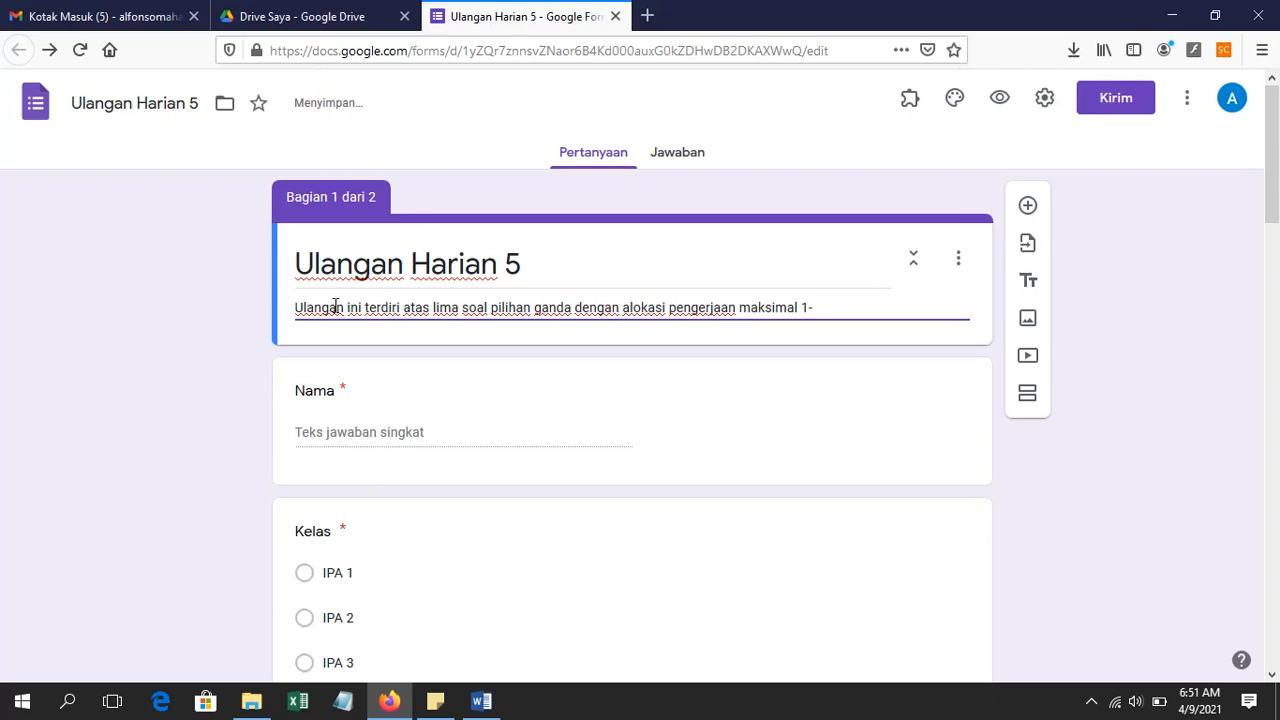
key(BackSpace)
text(0 menit)
Title the second section "Pilihlah jawaban yang palign tepat!", correcting the spelling of "jawaban"
scroll(480, 389, down, 6)
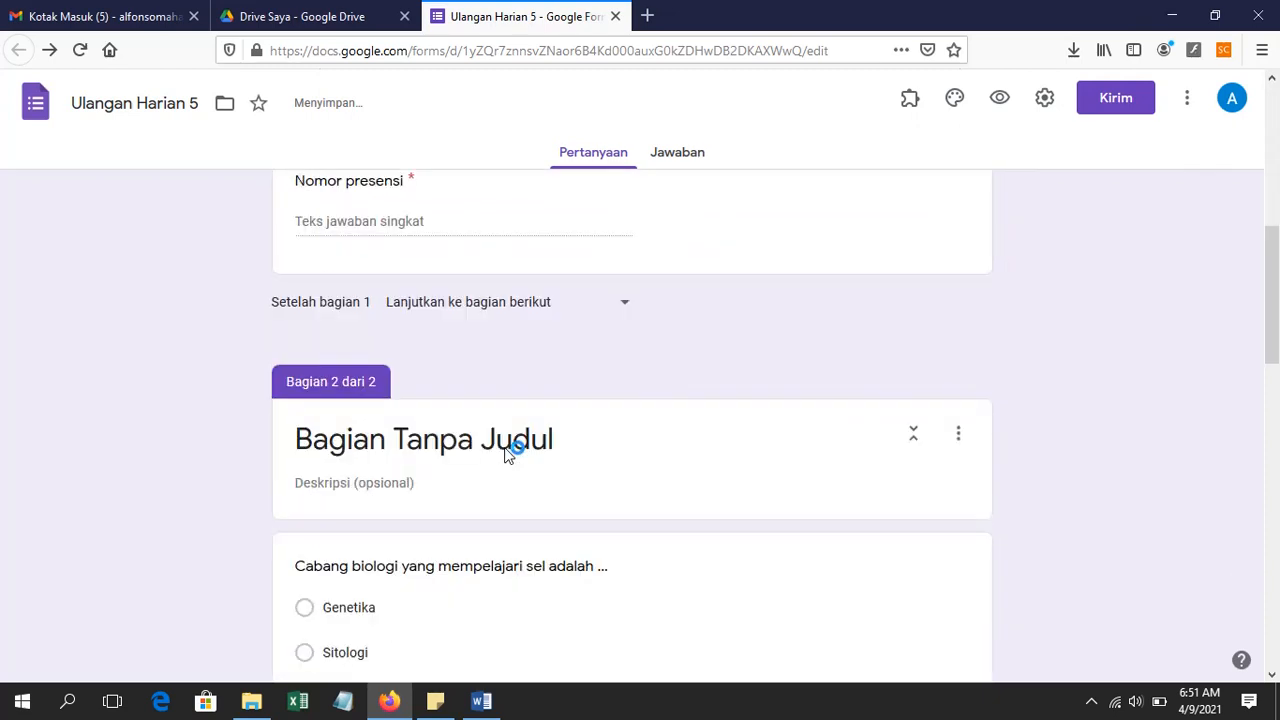
click(400, 441)
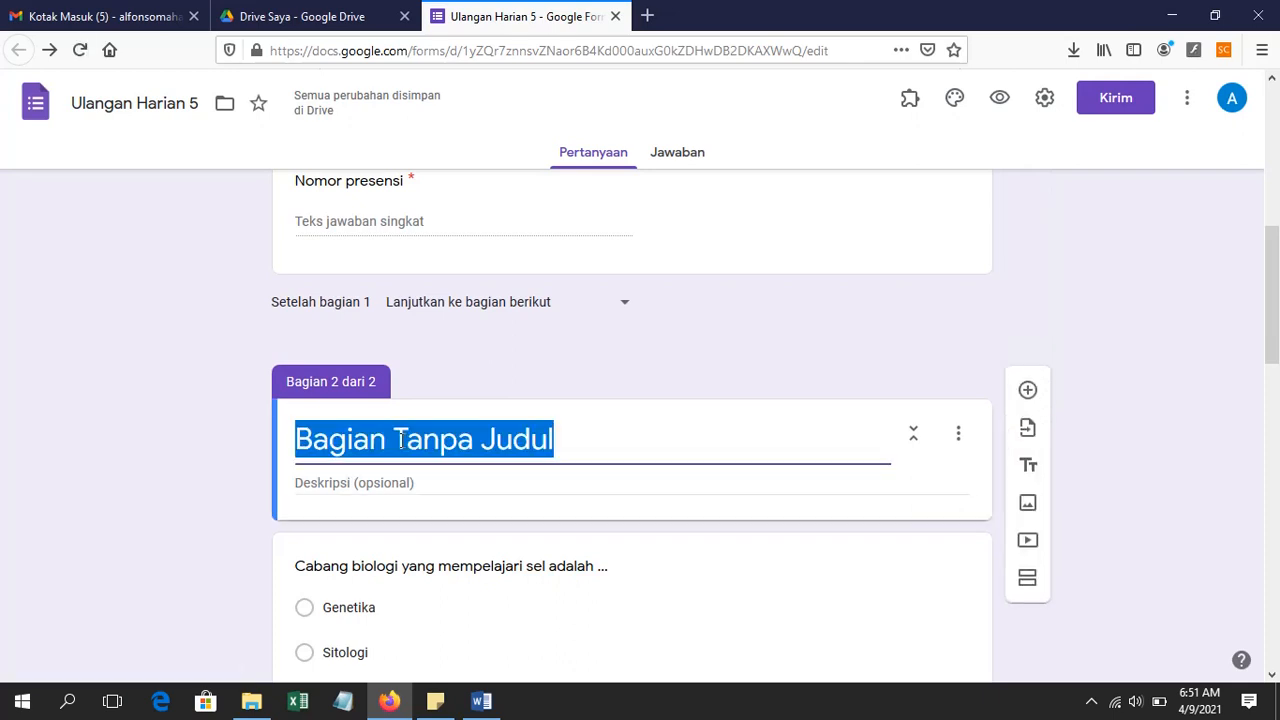
text(Pilihlah jaw)
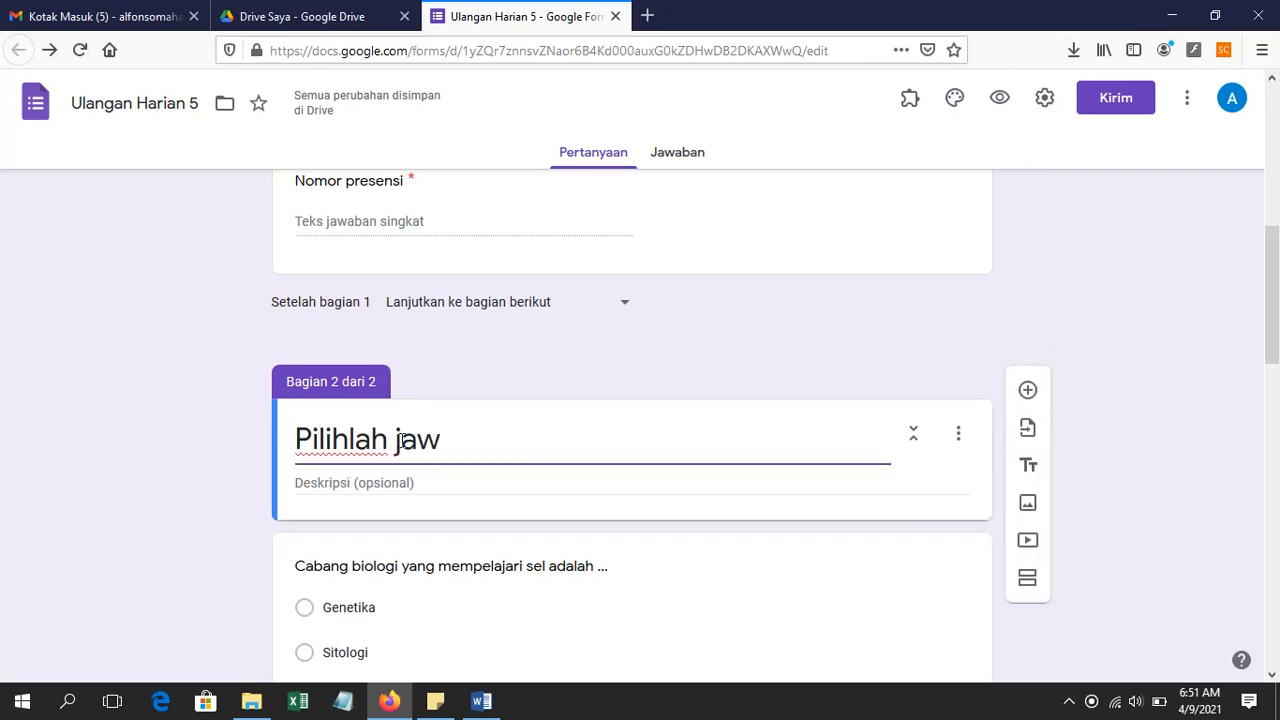
text(aban yang pali)
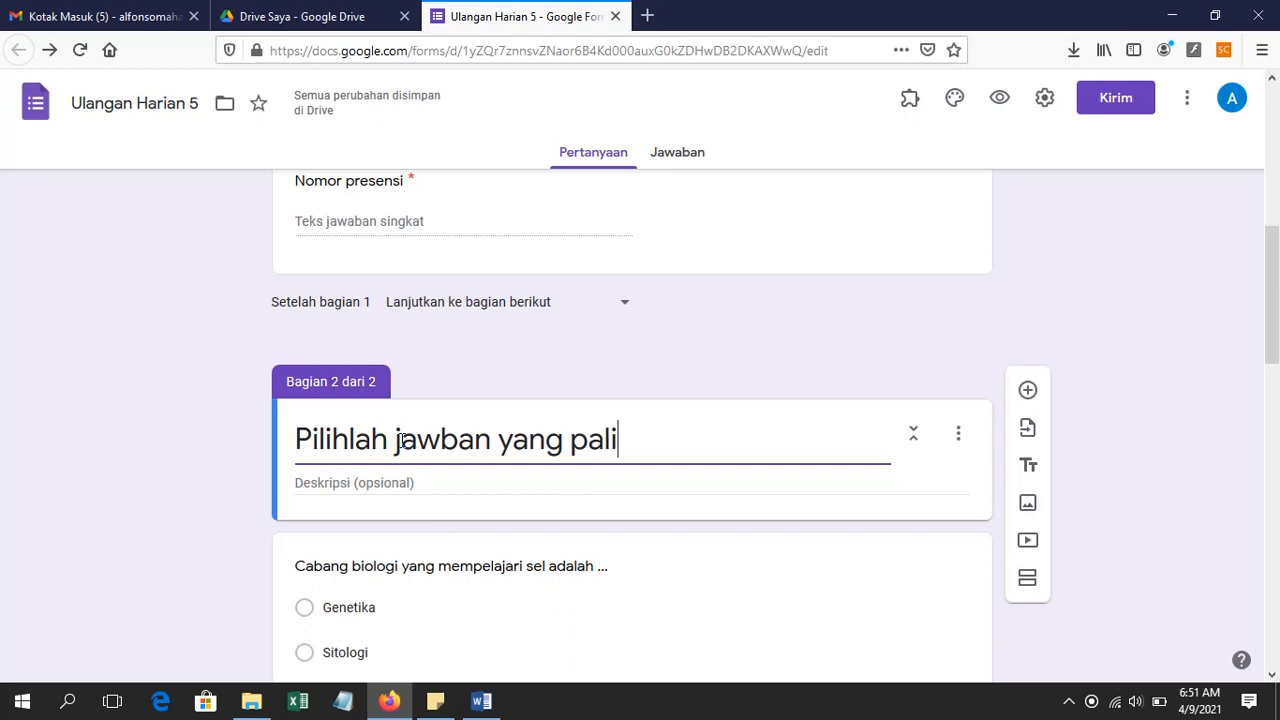
text(gn tepat)
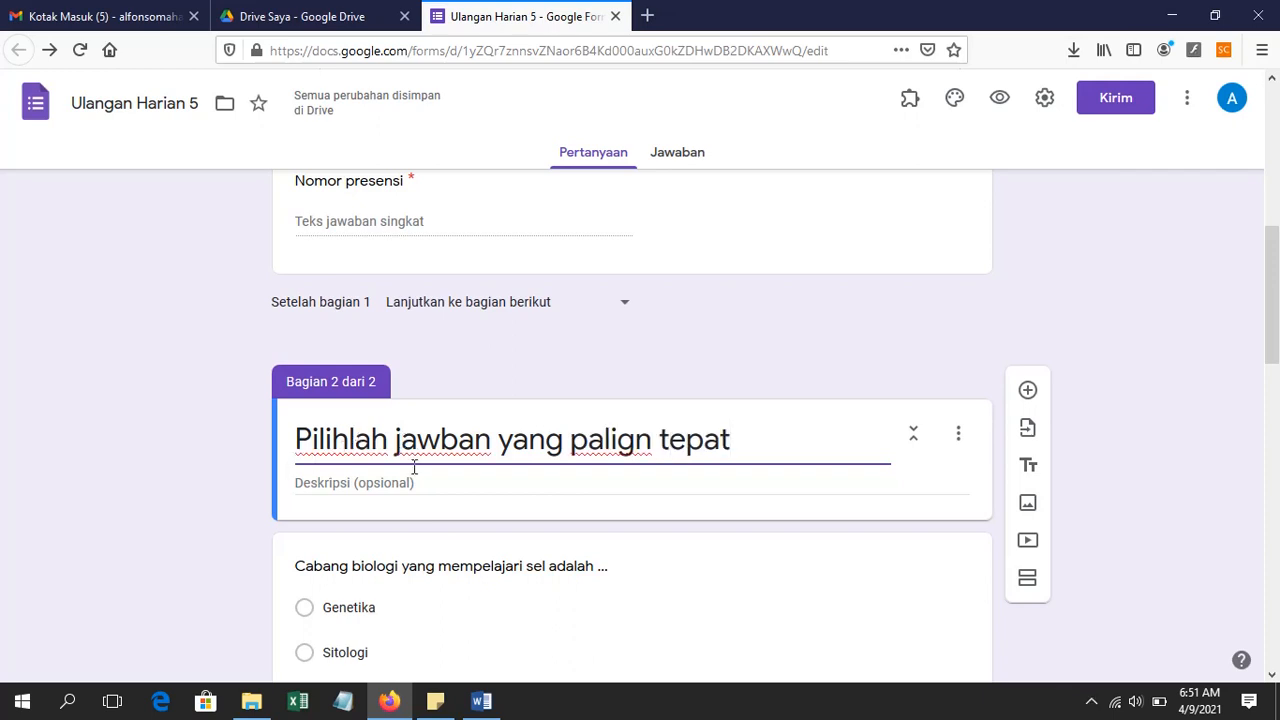
text(!)
click(441, 448)
text(a)
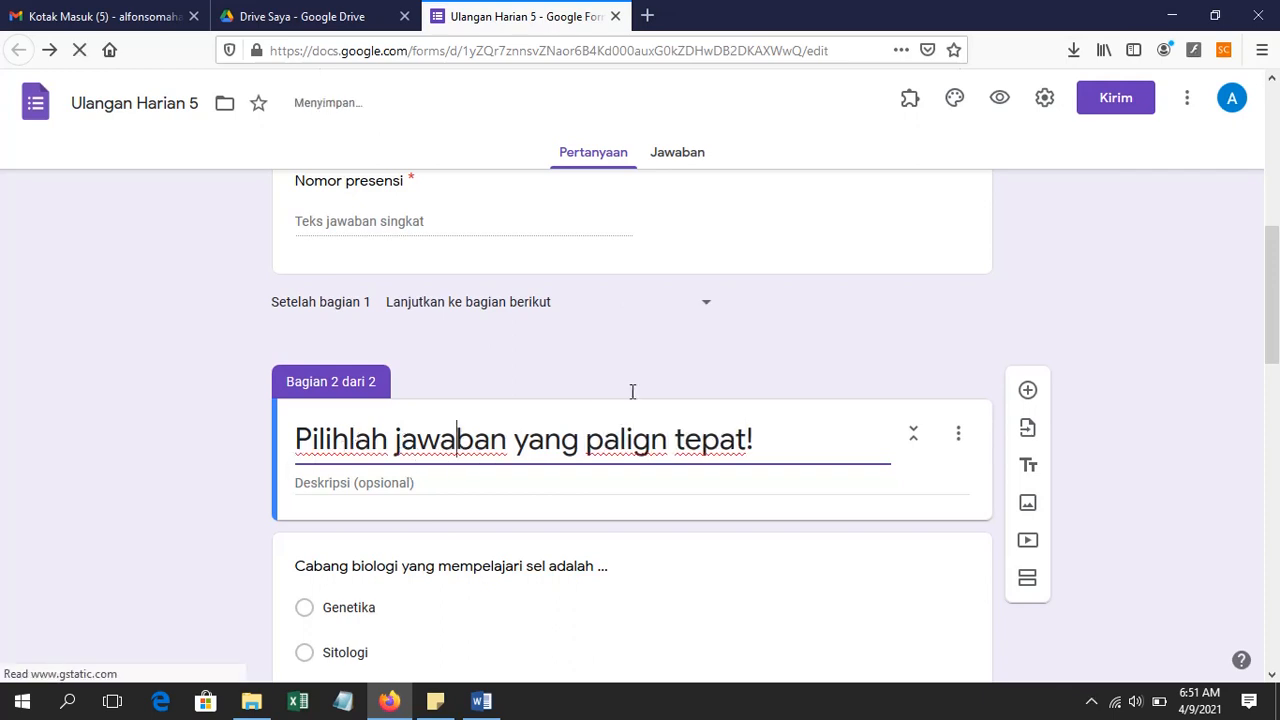
Open the form's sending options, choose sharing by link, shorten the URL and copy it
scroll(730, 350, down, 10)
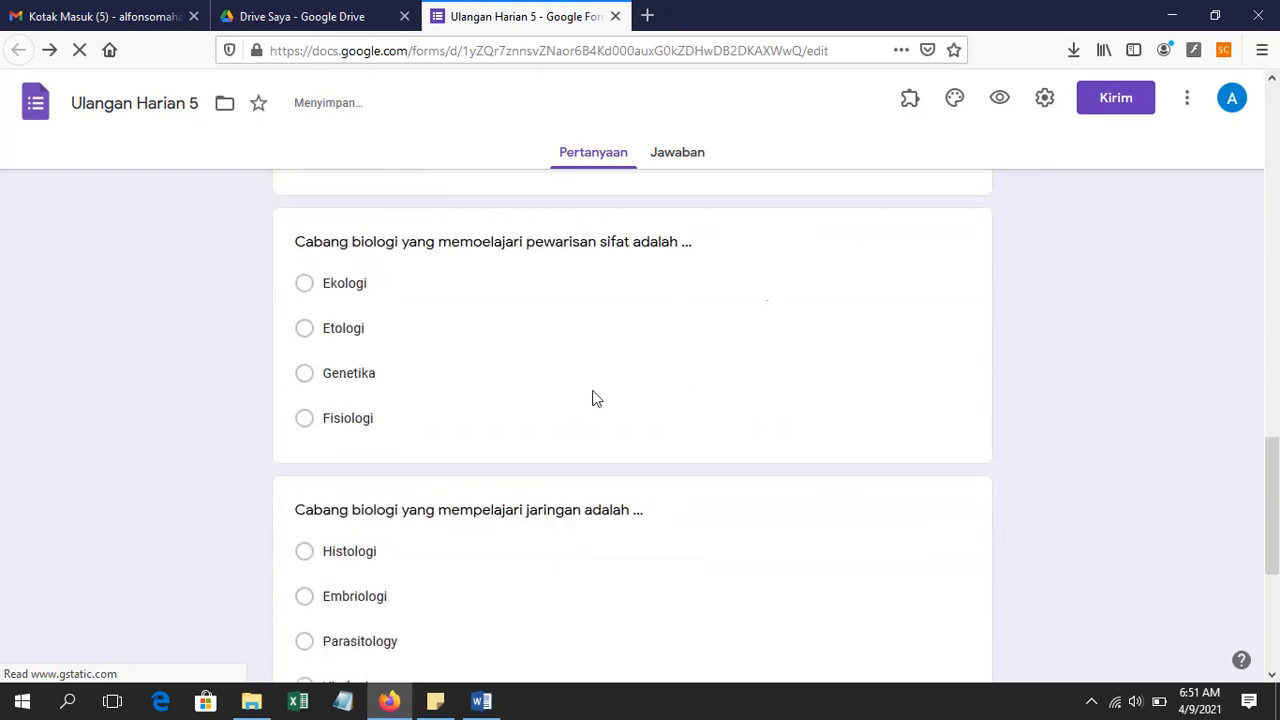
scroll(592, 398, up, 10)
scroll(601, 369, up, 5)
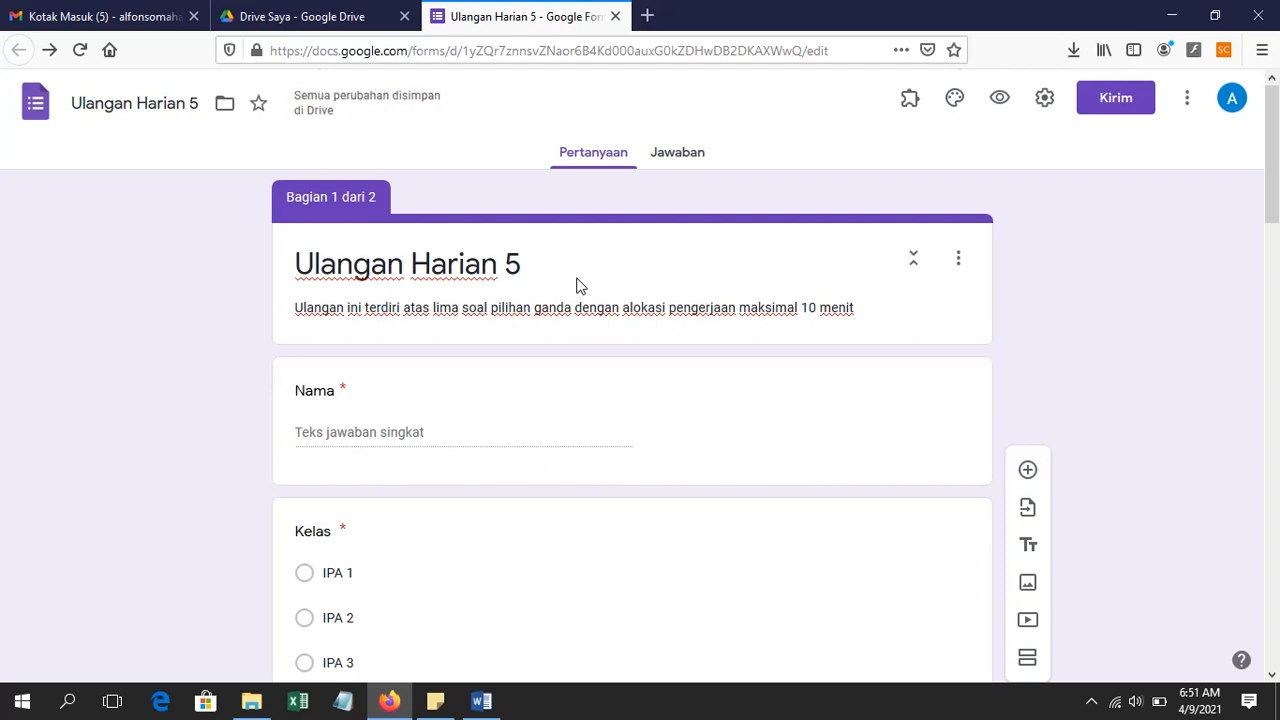
click(1090, 108)
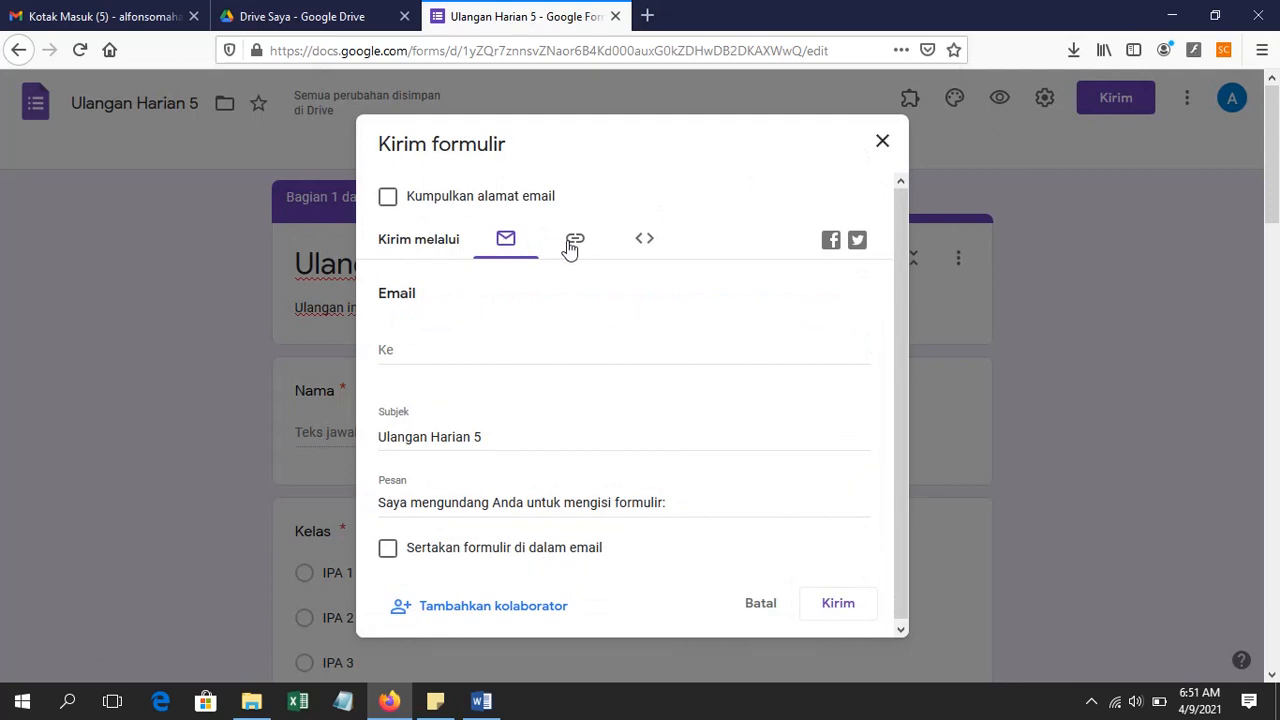
click(572, 243)
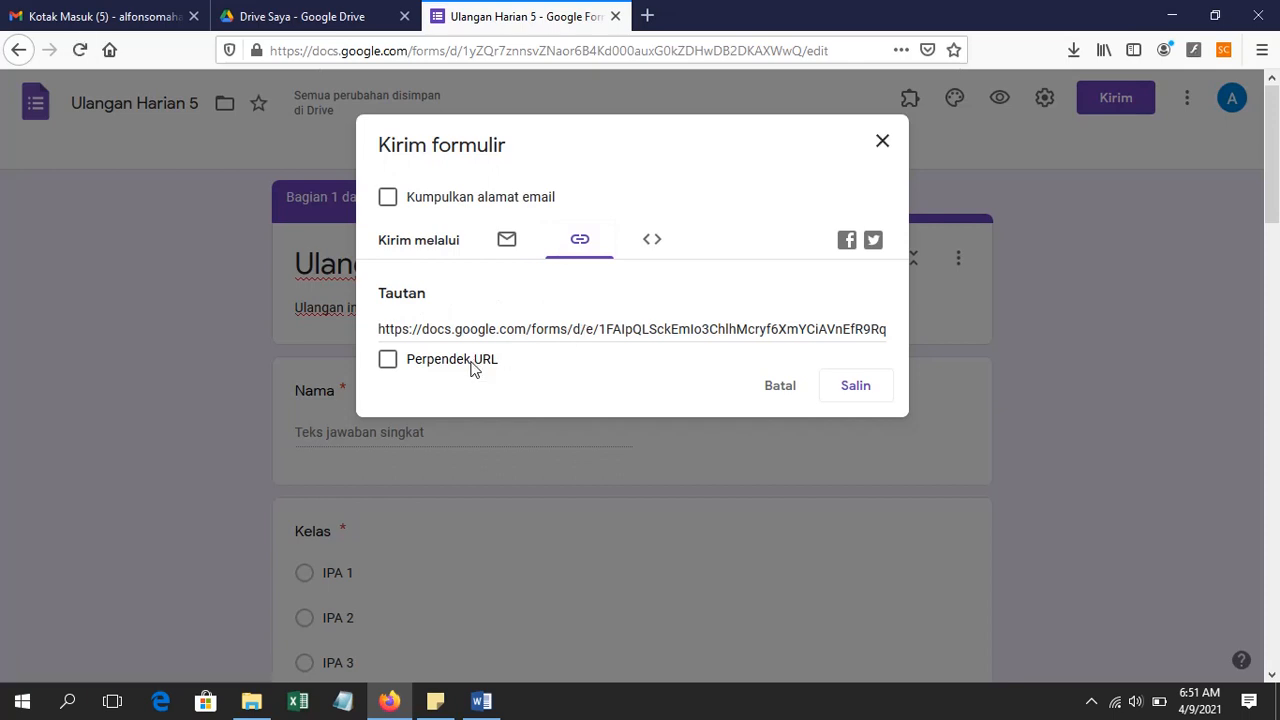
click(396, 364)
key(ctrl+c)
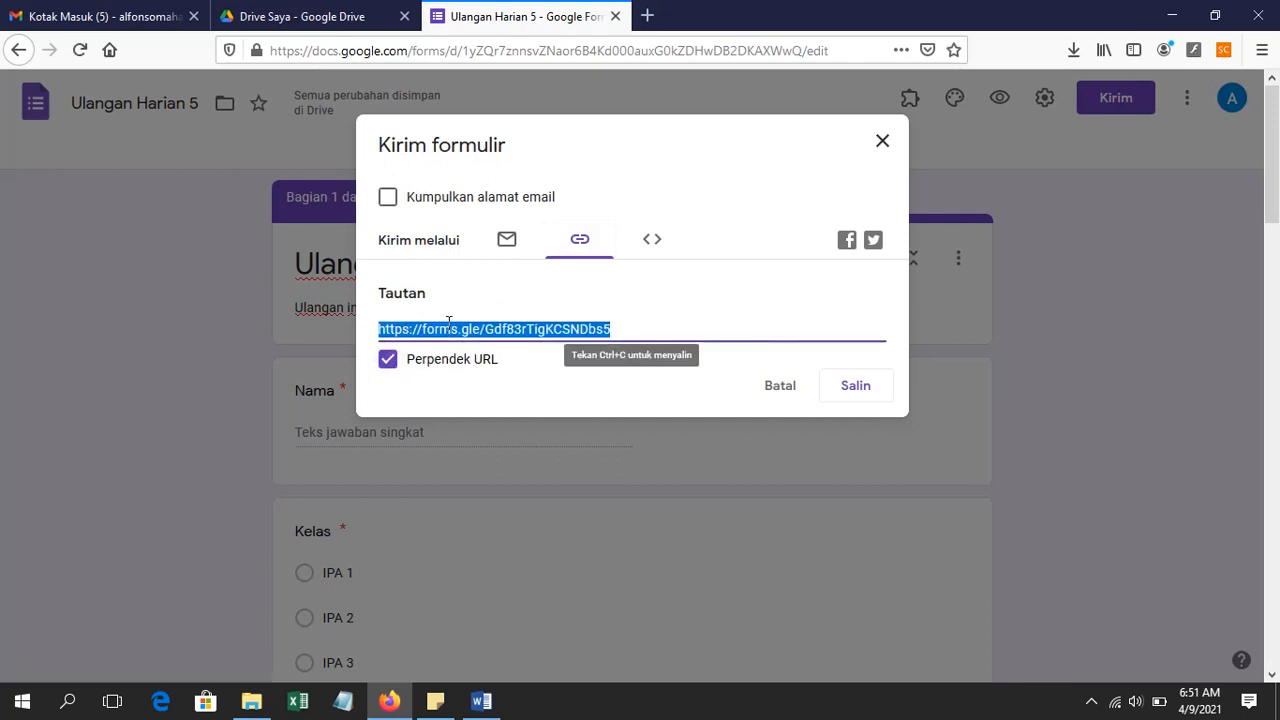
click(849, 398)
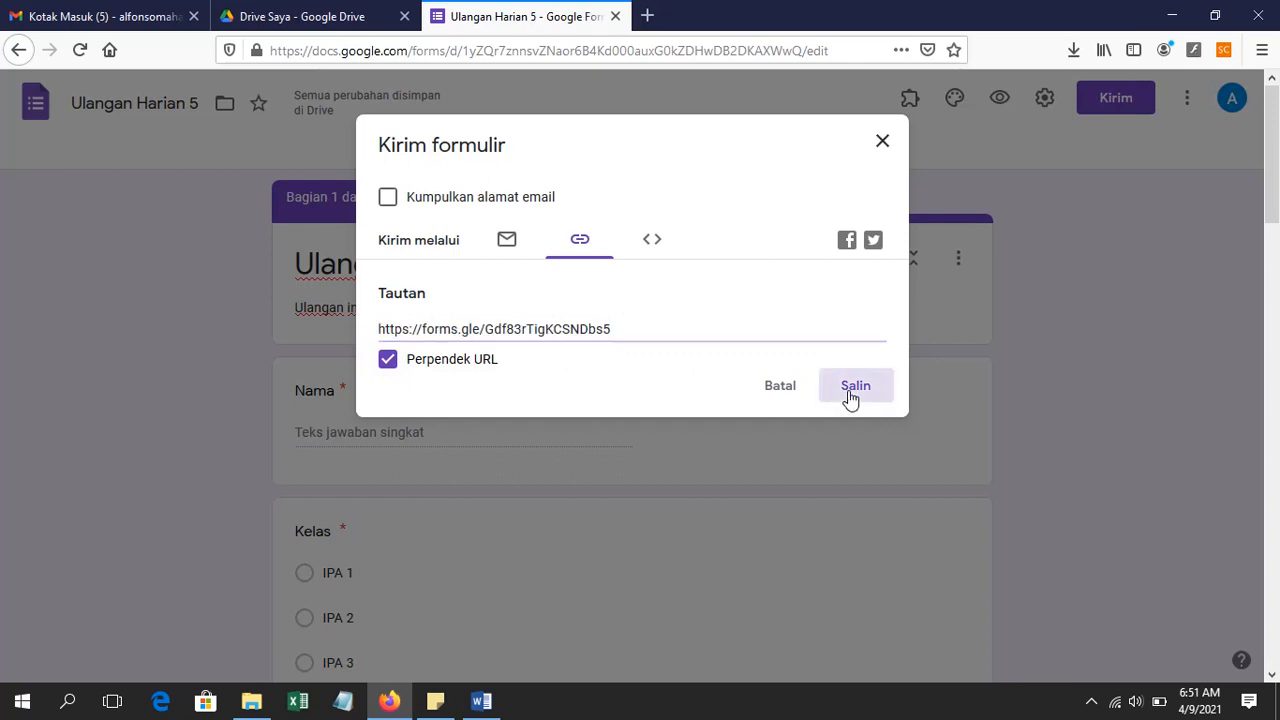
Switch to Notepad and paste the shortened form link into the blank document
click(341, 703)
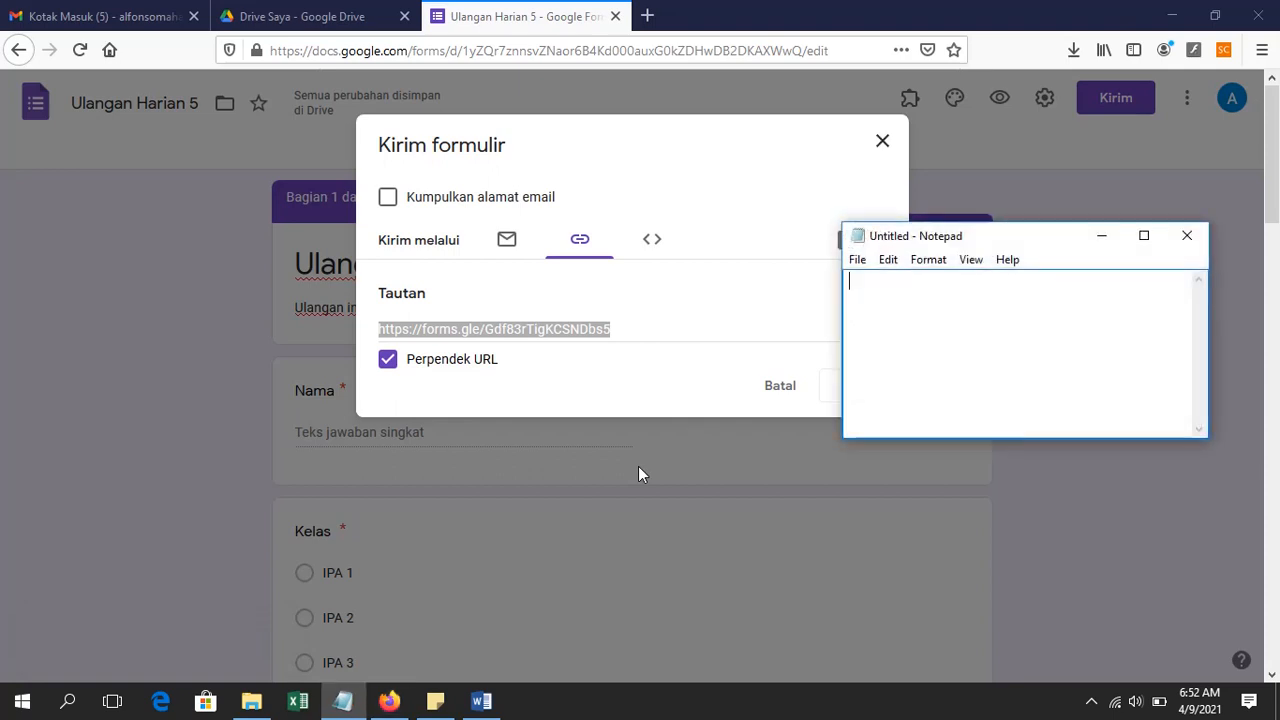
click(638, 466)
click(343, 701)
key(ctrl+v)
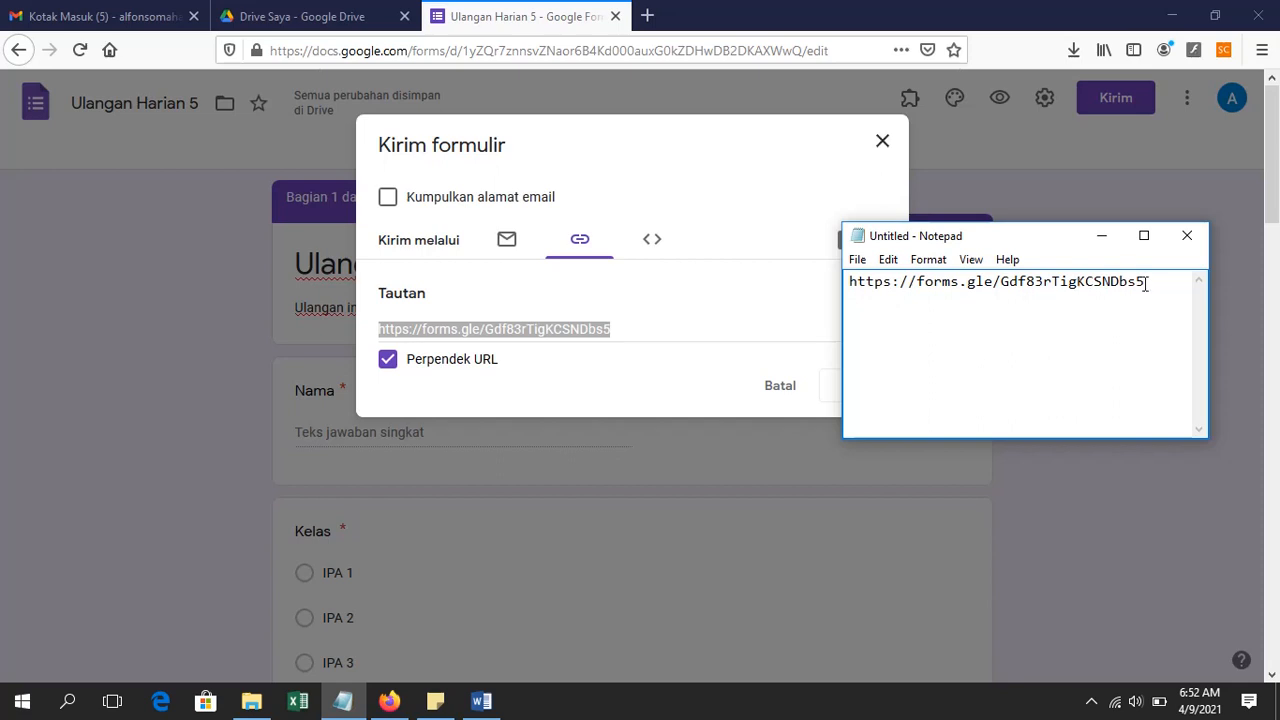
drag(1163, 286, 794, 320)
click(1030, 287)
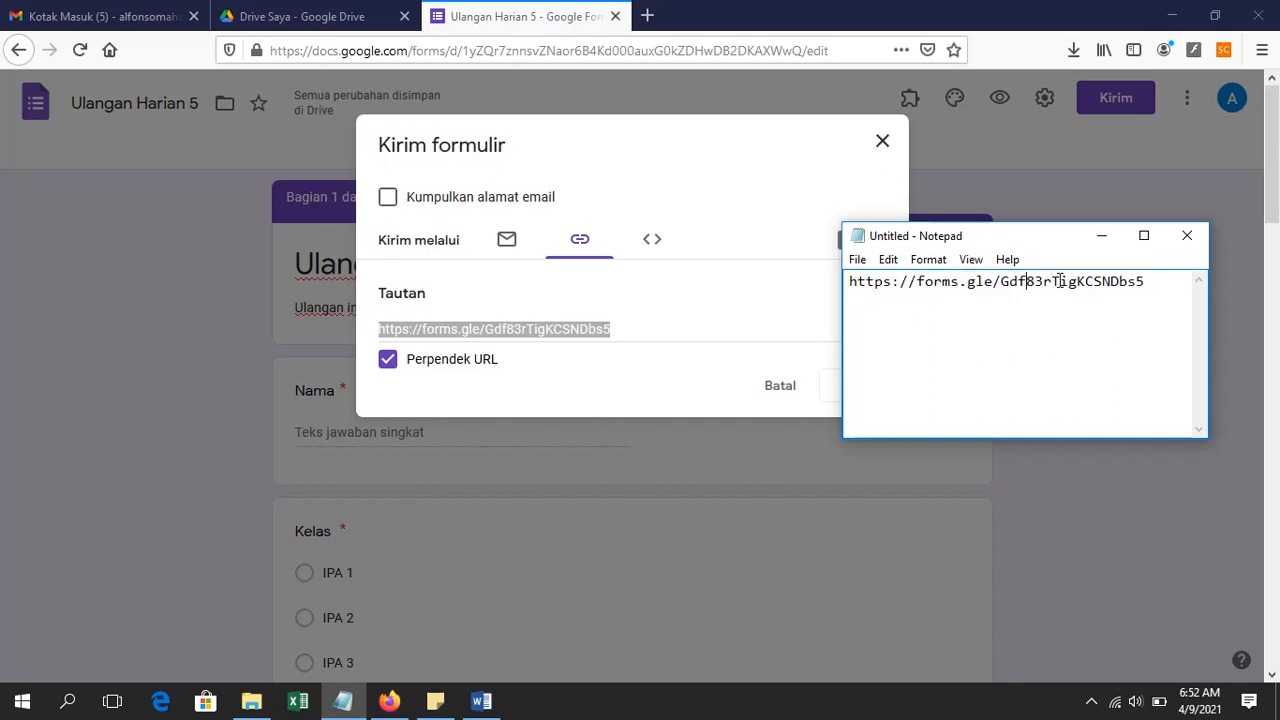